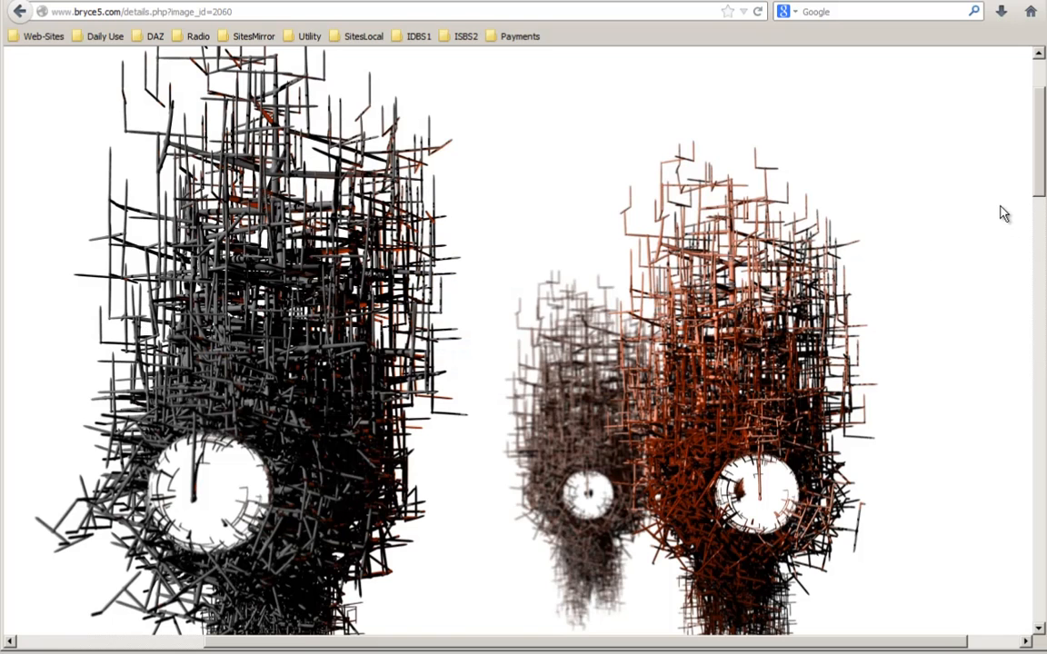
# Look over the abstract tree and forest landscape renders on bryce5.com
pyautogui.moveTo(1037, 171)
pyautogui.mouseDown()
pyautogui.moveTo(1039, 145)
pyautogui.moveTo(1041, 270)
pyautogui.moveTo(1041, 159)
pyautogui.mouseUp()
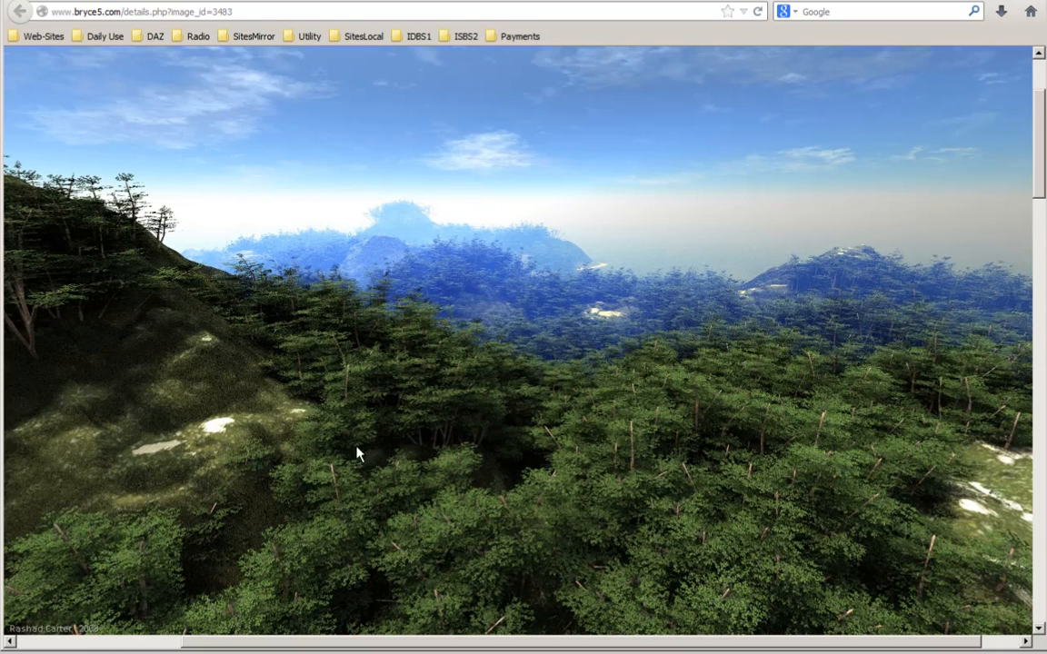
pyautogui.click(421, 3)
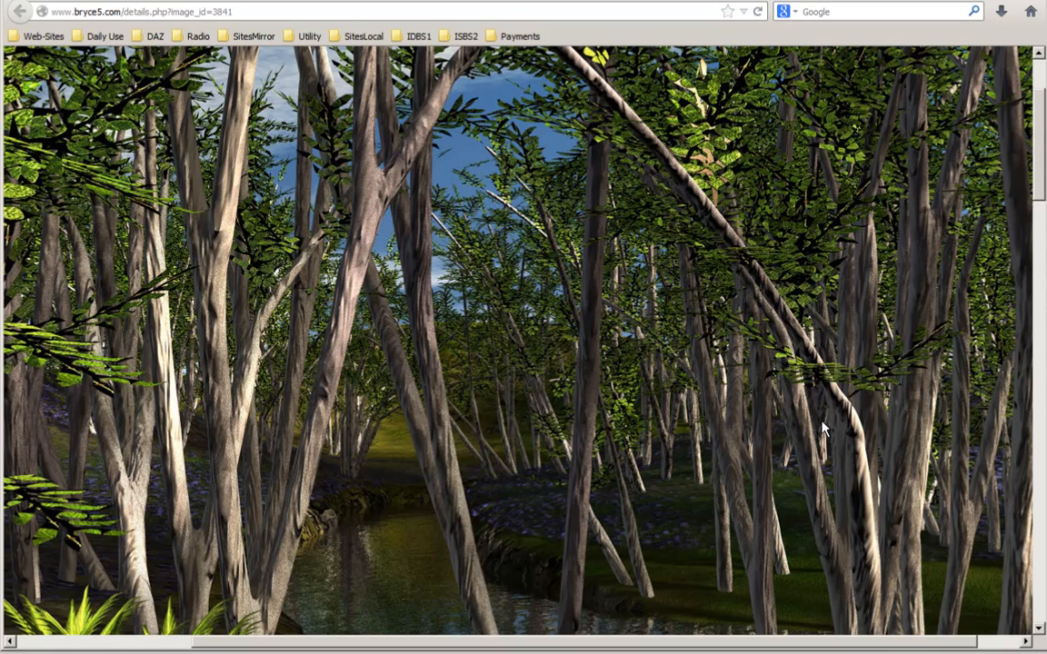
# Open the online version of the "Bryce: Good looking Trees" tutorial from the English Raytracing tutorials on horo.ch
pyautogui.click(563, 2)
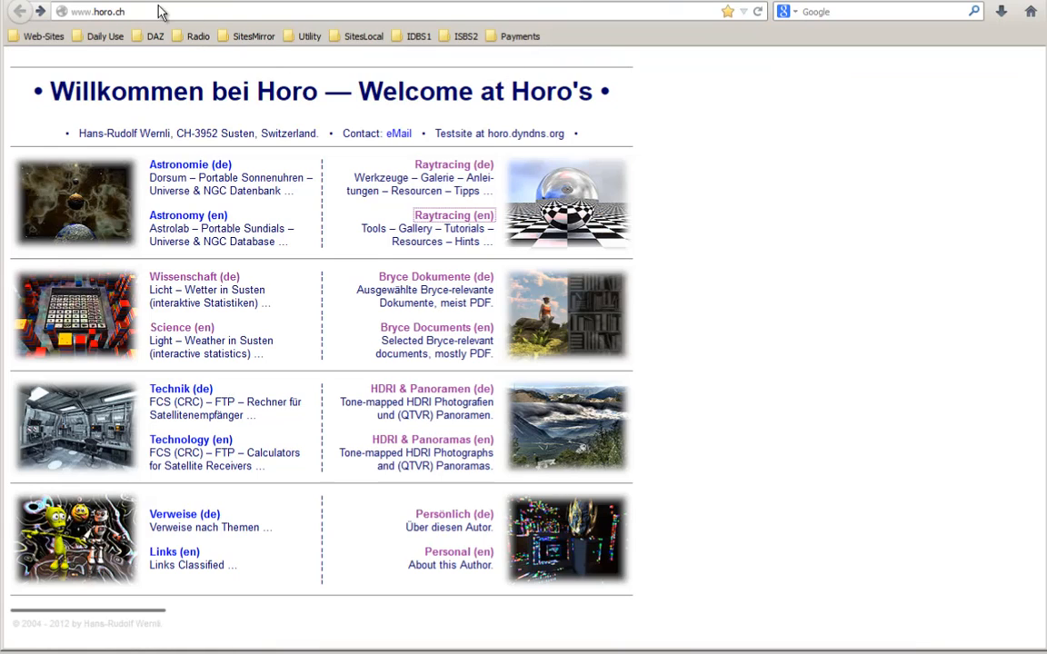
pyautogui.click(436, 216)
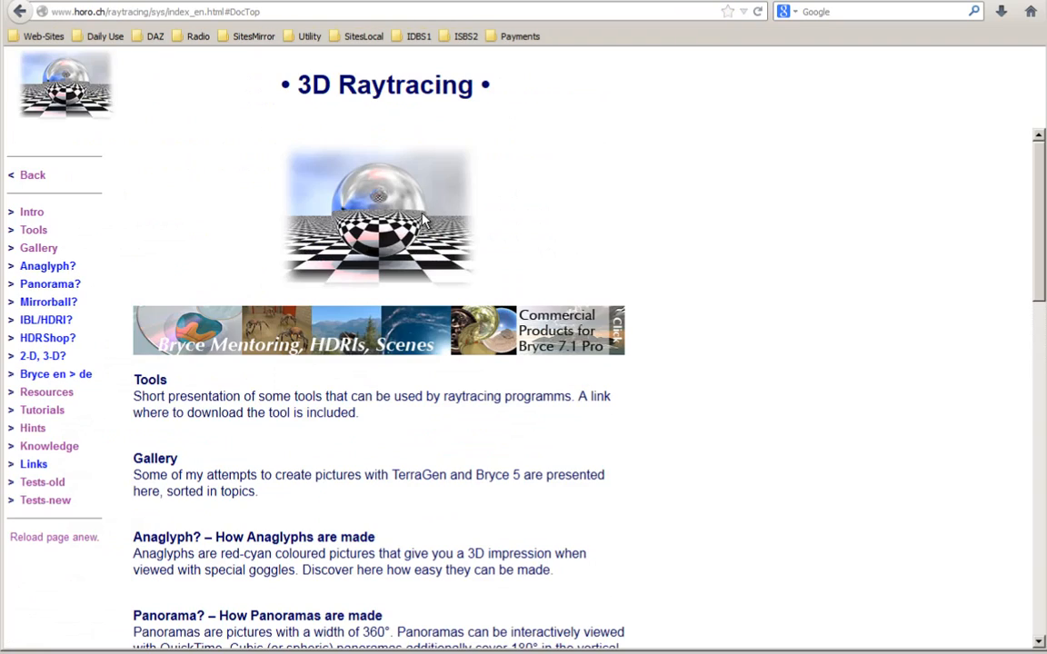
pyautogui.click(52, 411)
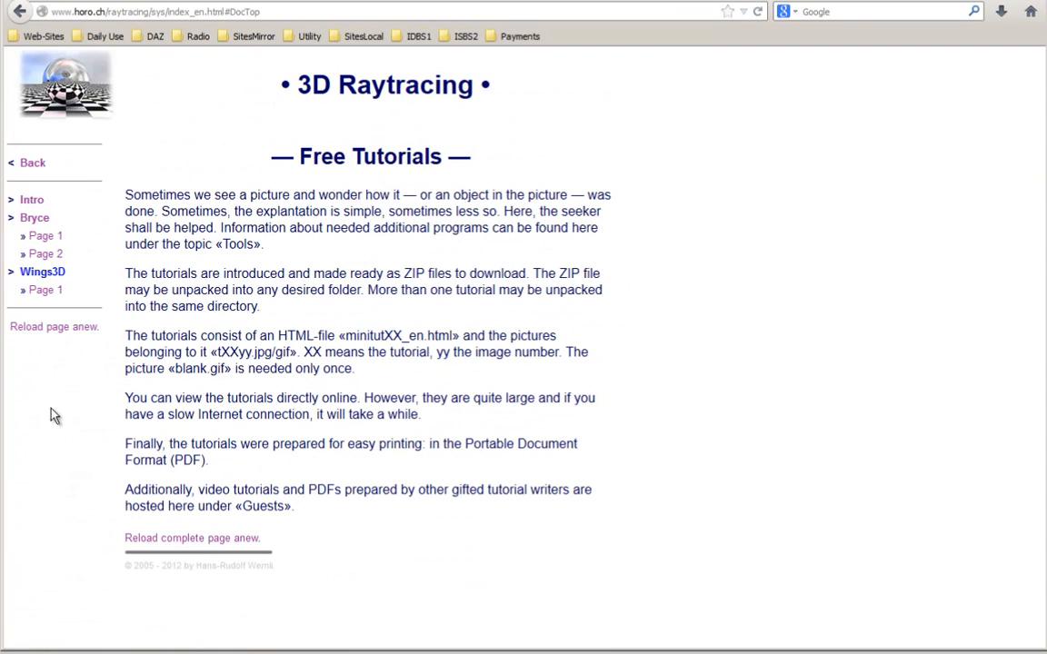
pyautogui.click(47, 259)
pyautogui.scroll(-10, 516, 440)
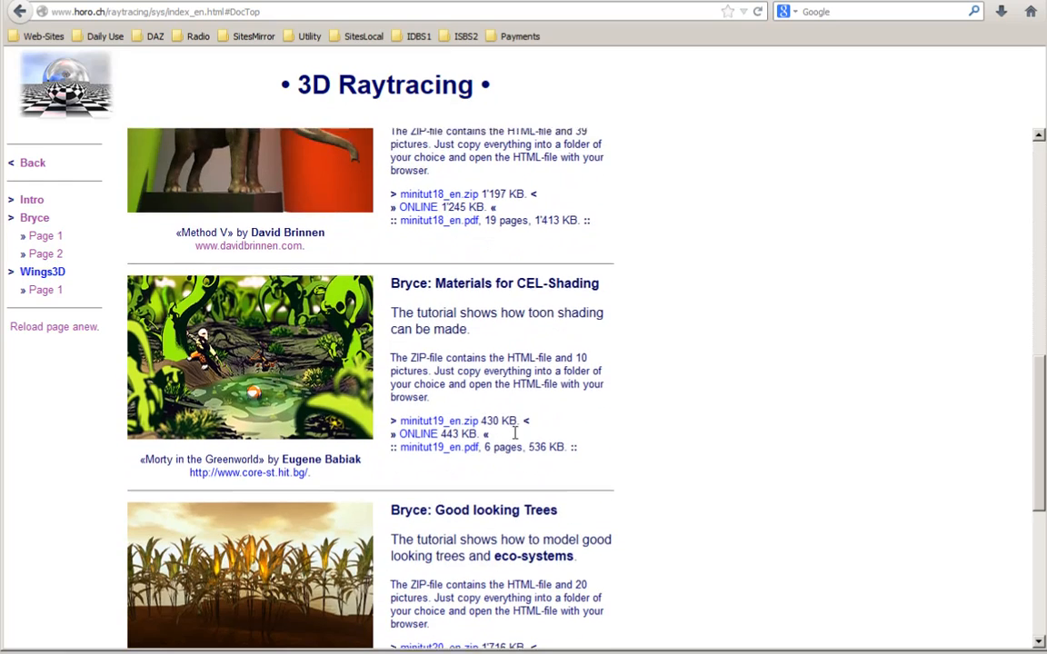
pyautogui.scroll(-3, 516, 440)
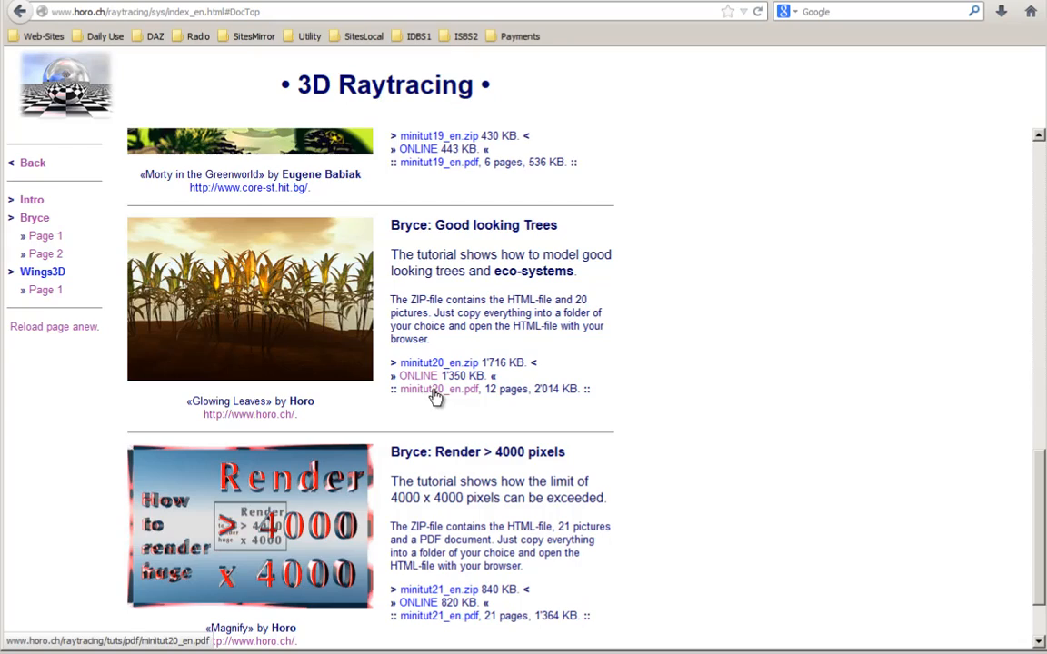
pyautogui.click(420, 377)
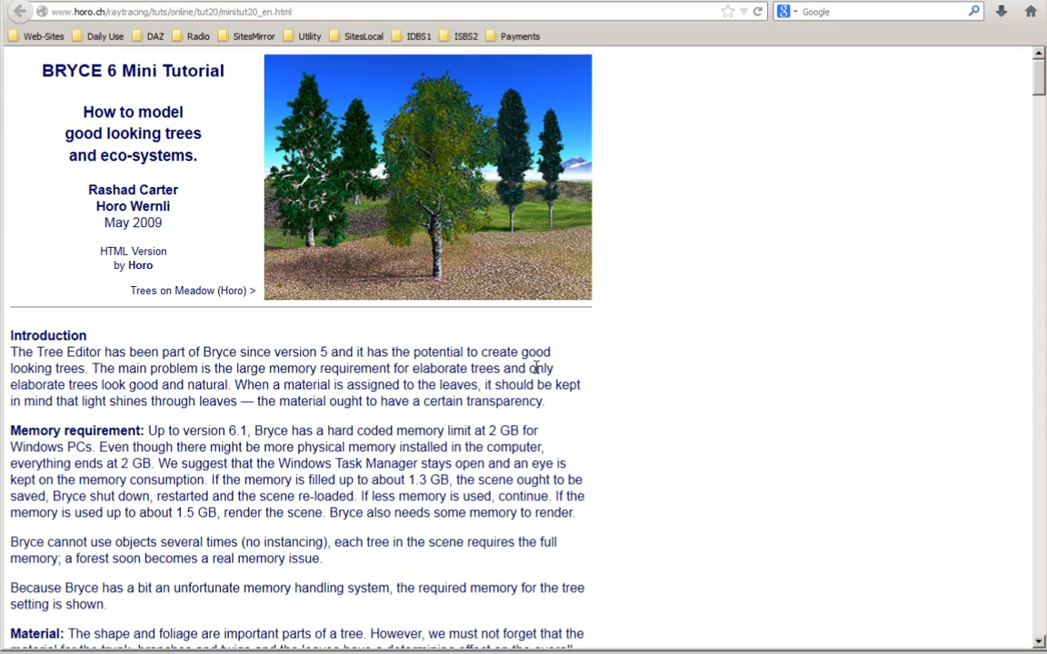
# Read through the tree tutorial, examining the Tree Lab settings, sample tree renders, large-leaved plants, non-tree object and ecosystem examples
pyautogui.scroll(-8, 354, 300)
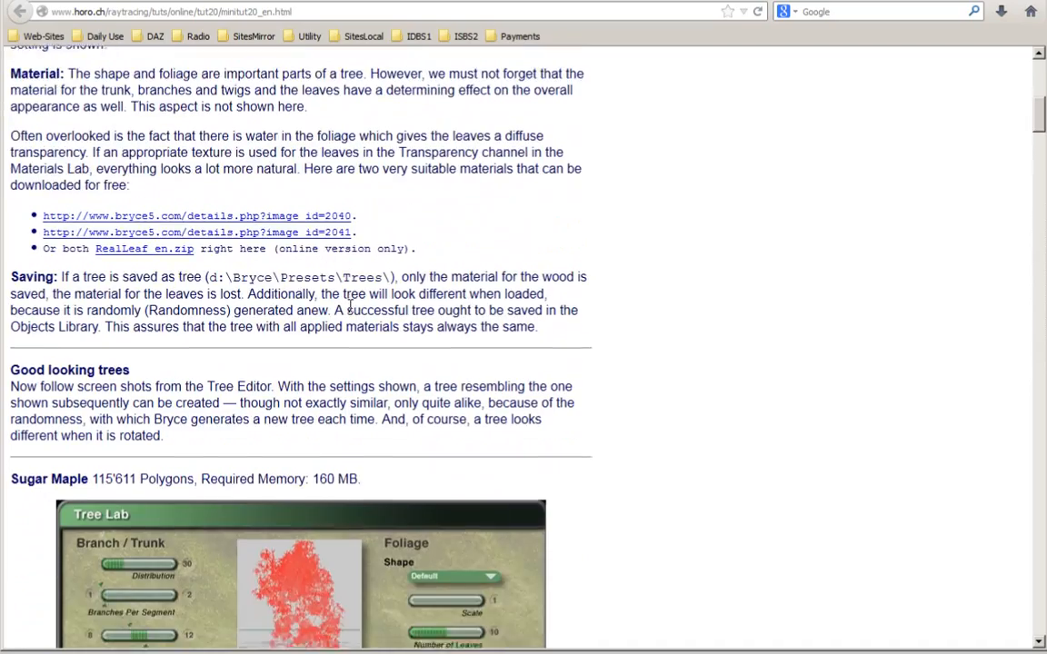
pyautogui.scroll(-6, 368, 271)
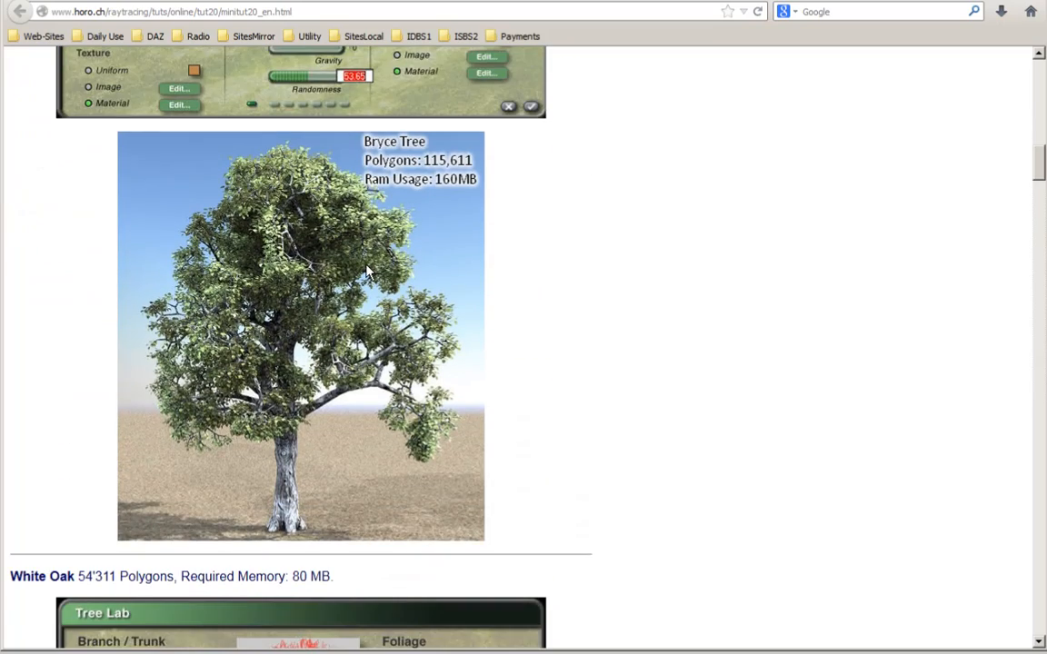
pyautogui.scroll(-10, 368, 270)
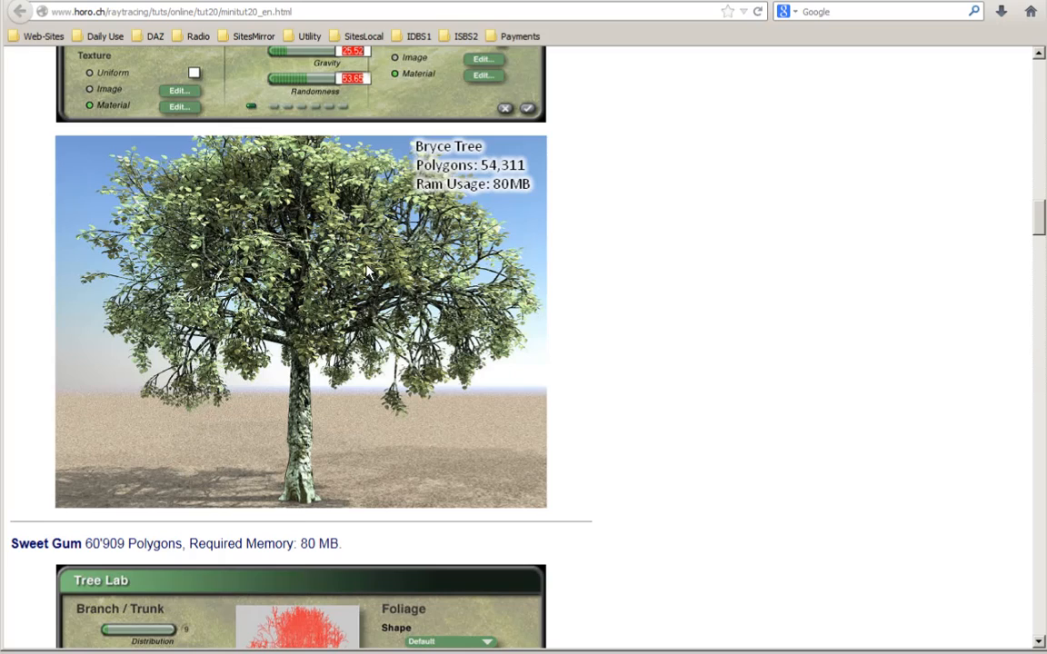
pyautogui.scroll(-9, 368, 270)
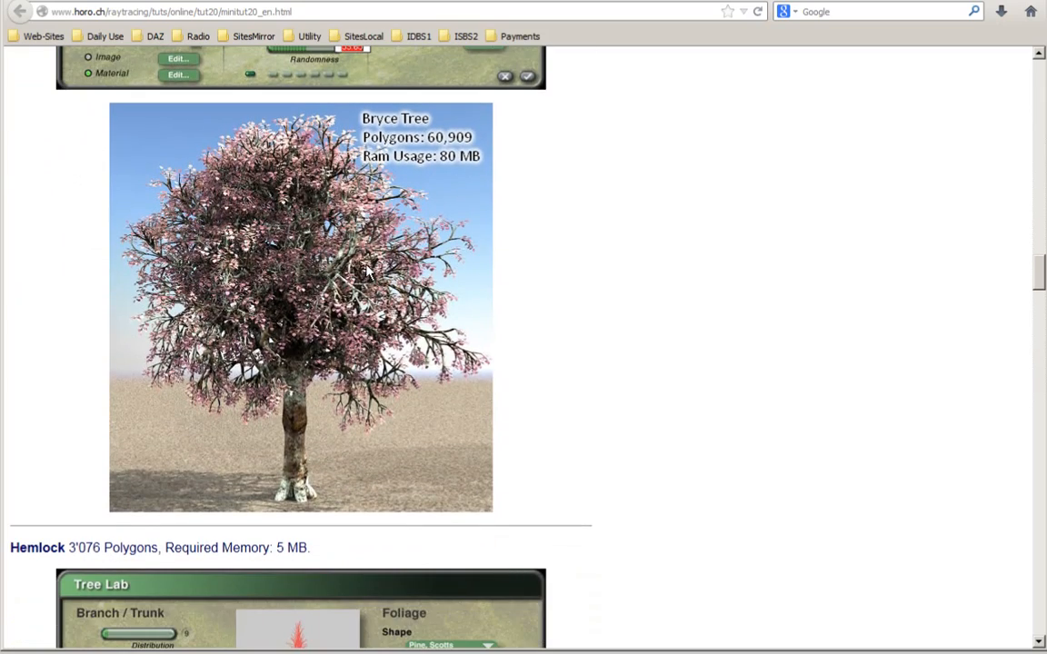
pyautogui.scroll(-12, 368, 271)
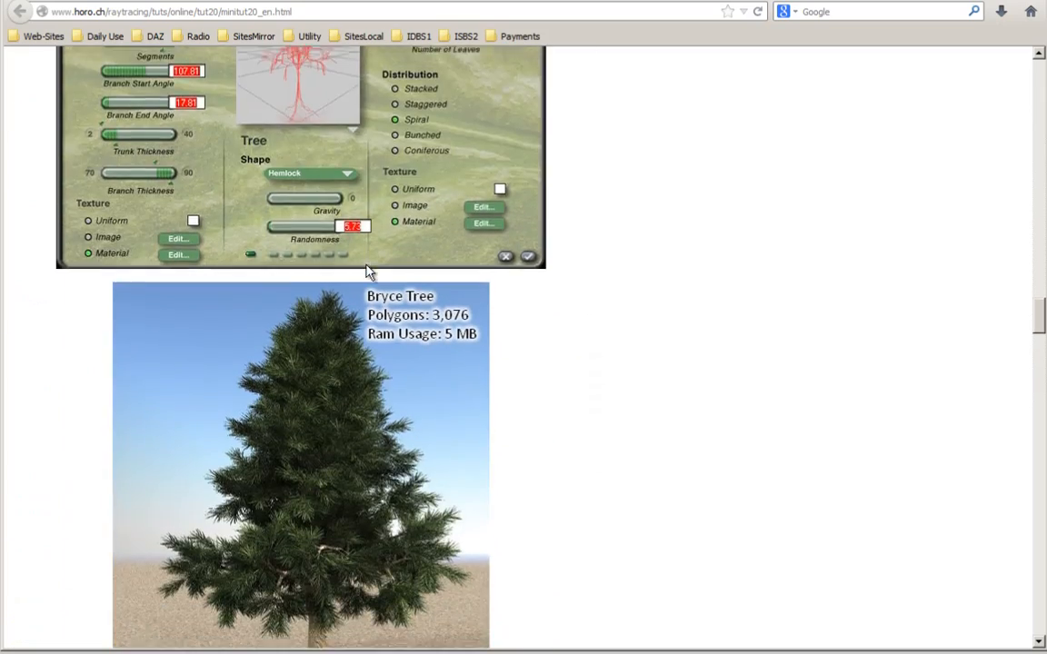
pyautogui.scroll(-13, 368, 271)
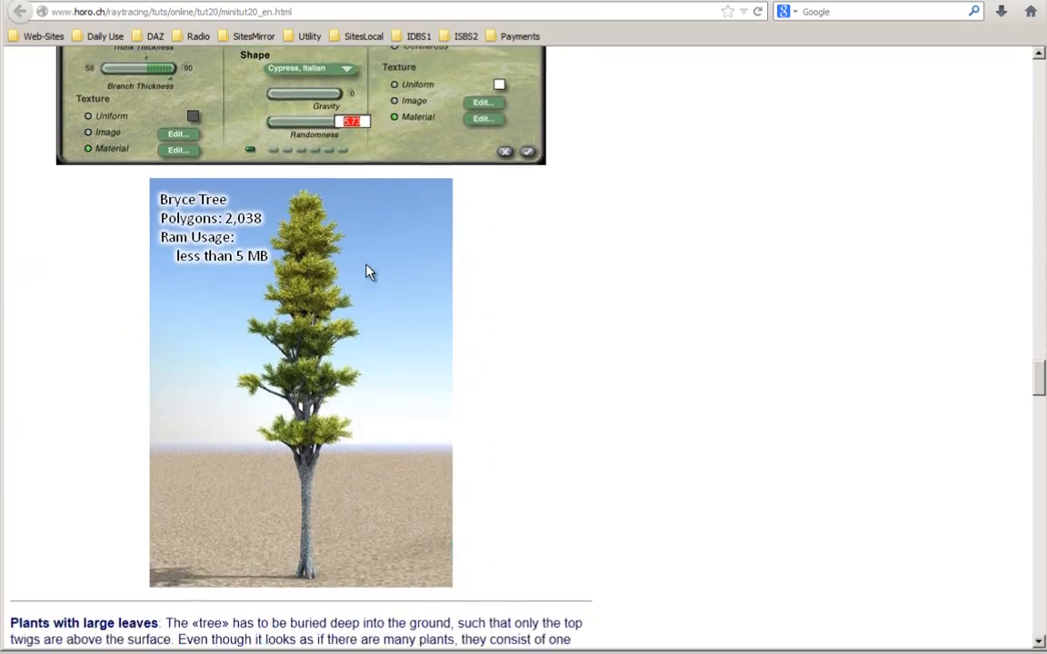
pyautogui.scroll(-9, 368, 271)
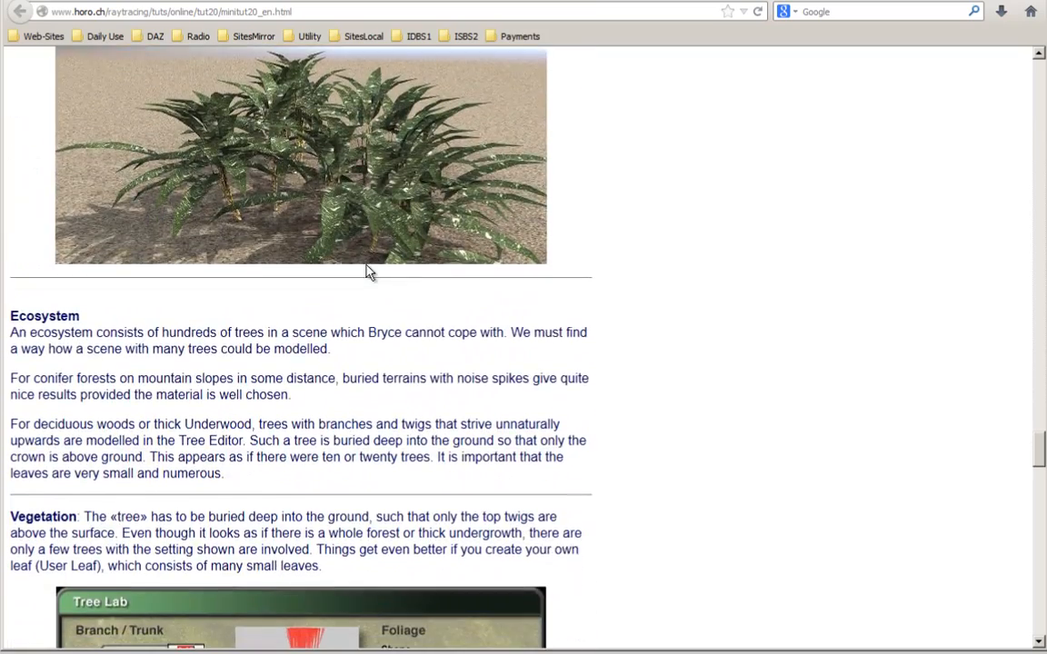
pyautogui.scroll(-5, 368, 271)
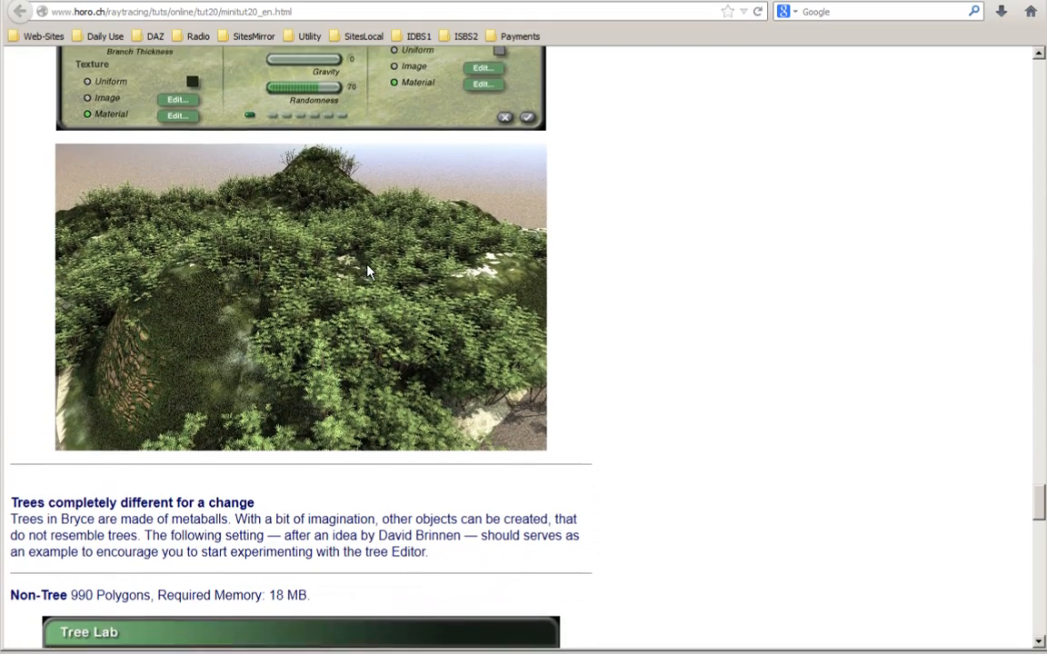
pyautogui.scroll(-6, 368, 270)
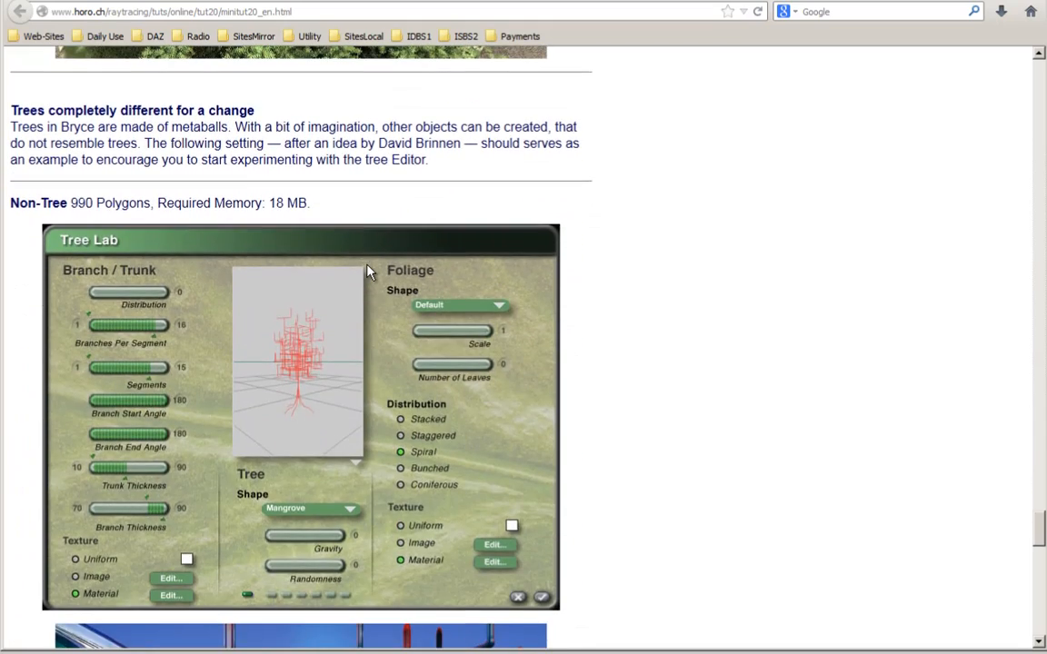
pyautogui.scroll(-4, 342, 248)
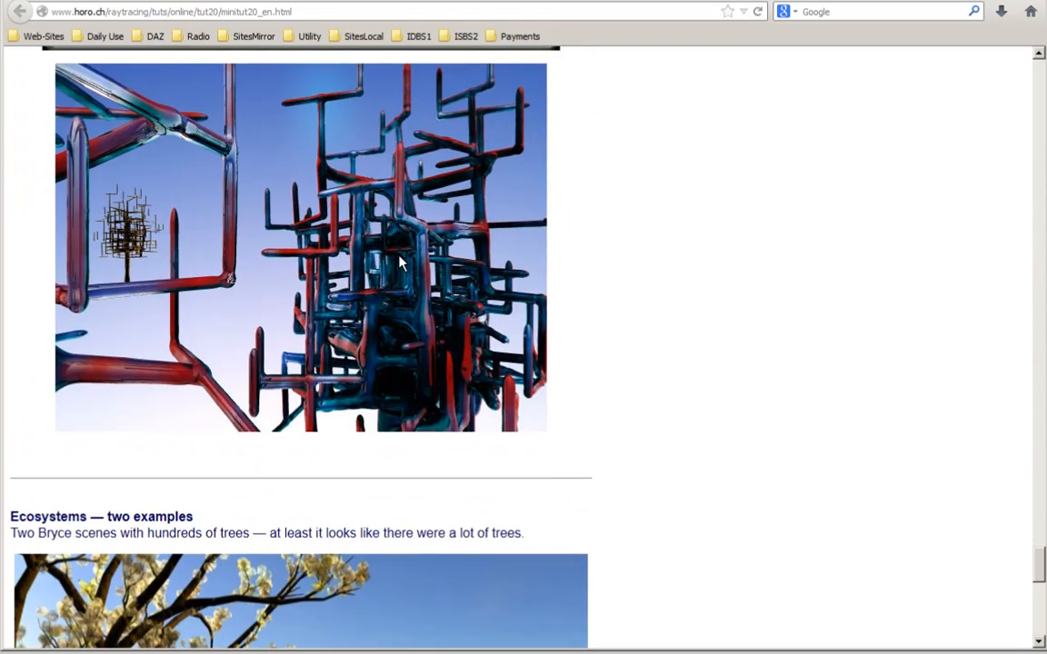
pyautogui.scroll(-3, 400, 262)
pyautogui.scroll(-3, 403, 263)
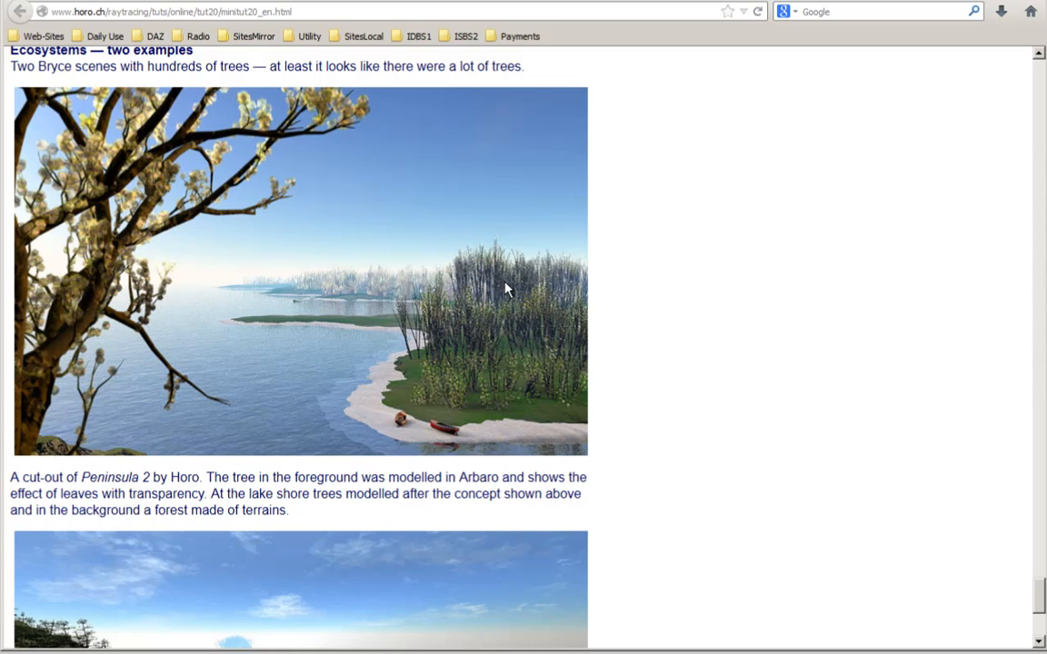
pyautogui.scroll(-4, 507, 289)
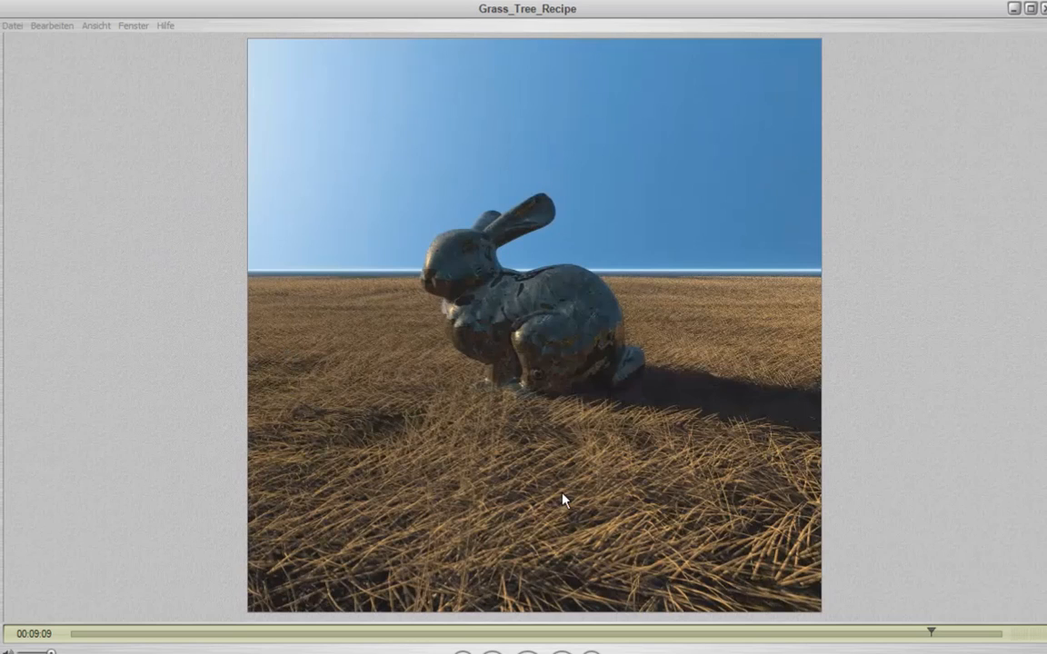
# Rewind the Grass_Tree_Recipe video to its title, then minimize it and the export_terrain_as_tree_experiment1 video
pyautogui.click(931, 631)
pyautogui.click(77, 633)
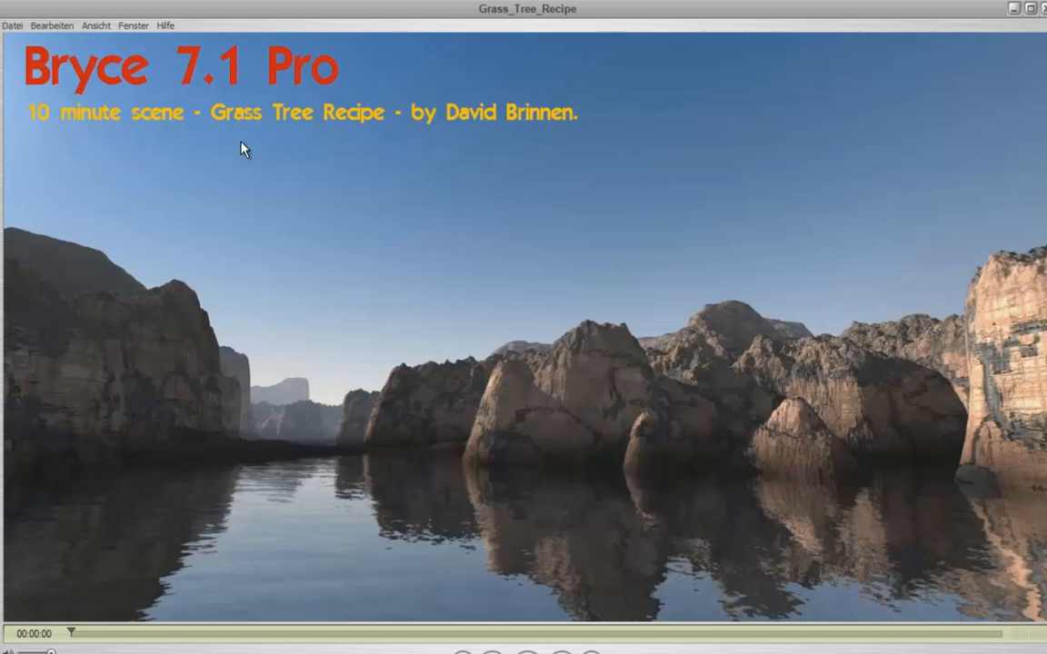
pyautogui.click(1014, 9)
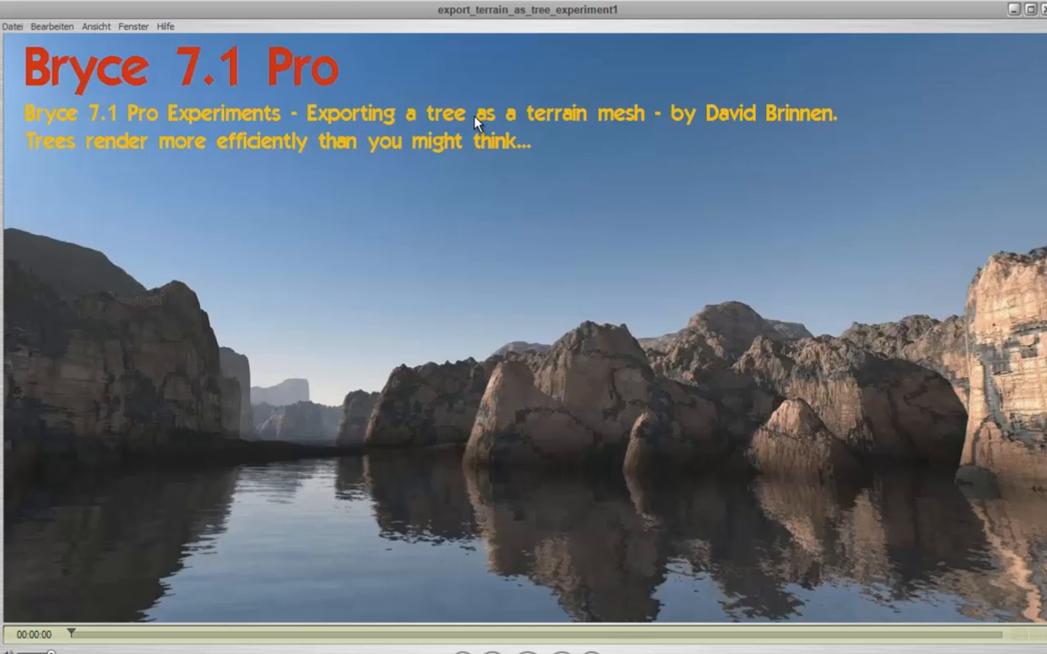
pyautogui.click(1015, 10)
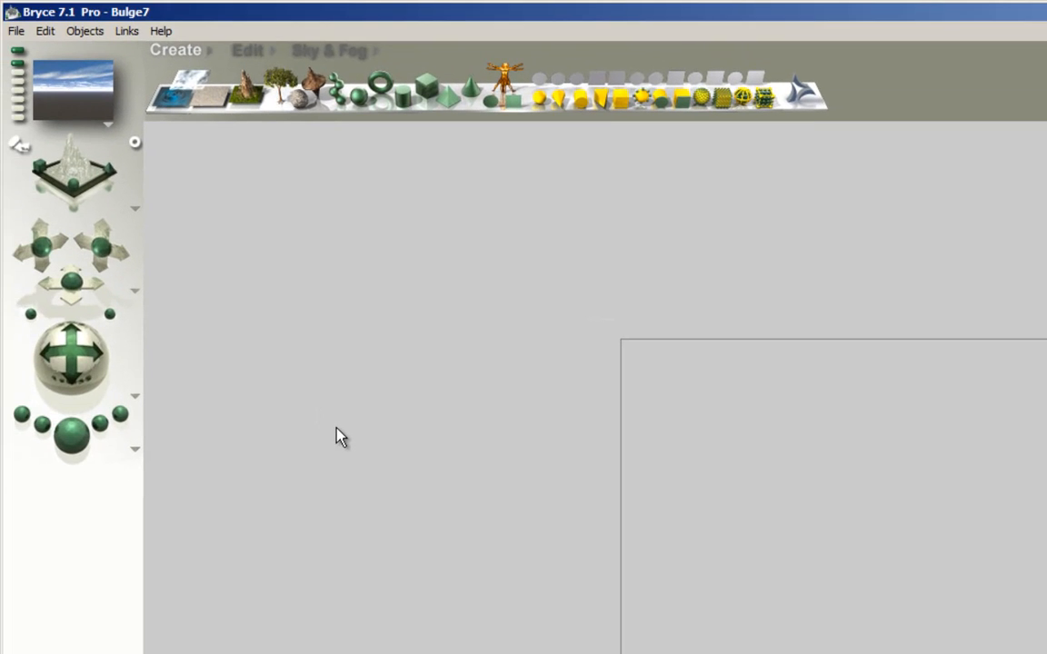
# Create a tree in the Bryce scene and set its Randomness to 0 in the Tree Lab
pyautogui.click(282, 89)
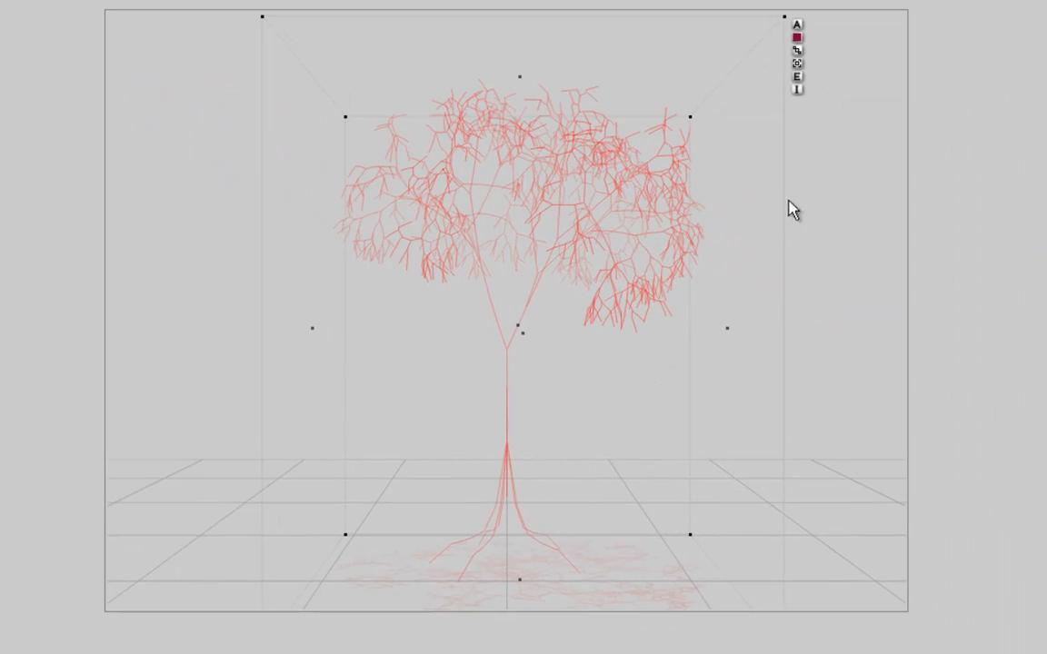
pyautogui.click(796, 78)
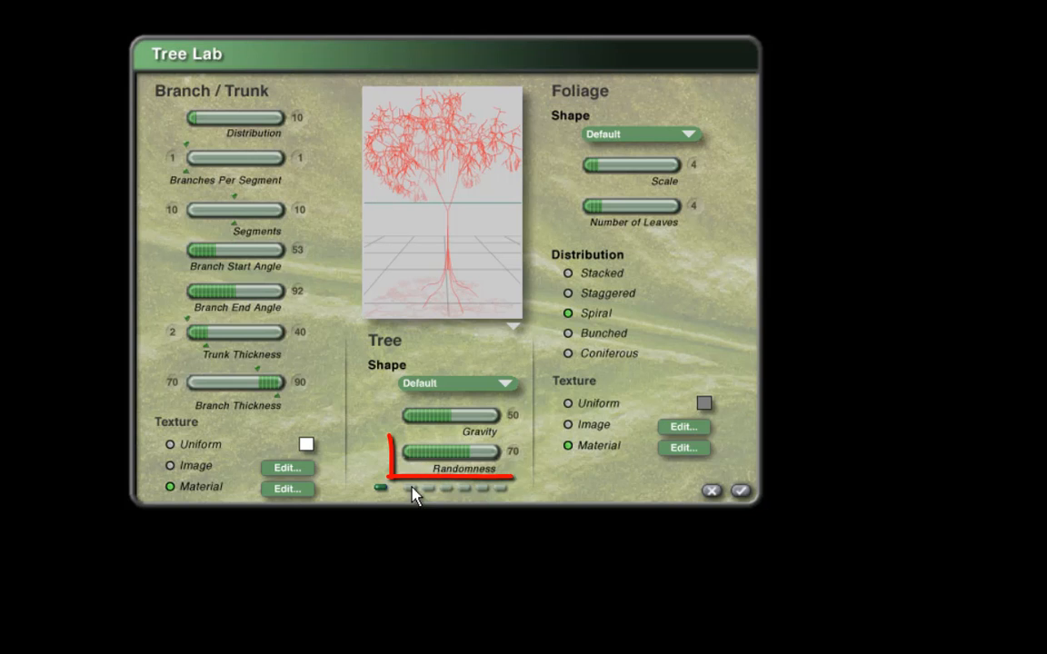
pyautogui.click(439, 454)
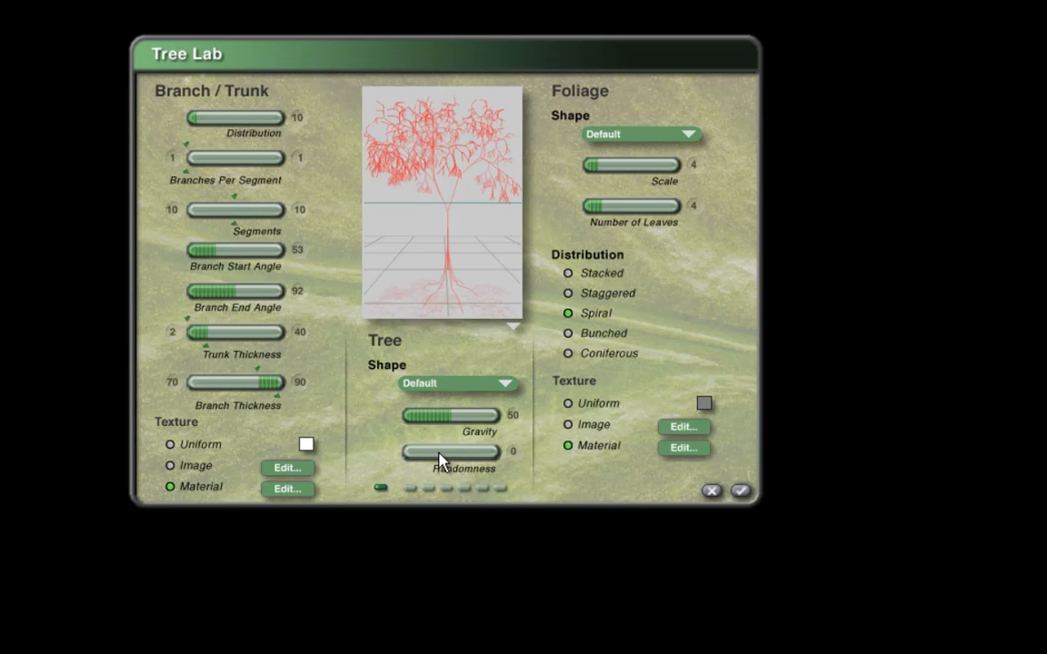
pyautogui.click(741, 490)
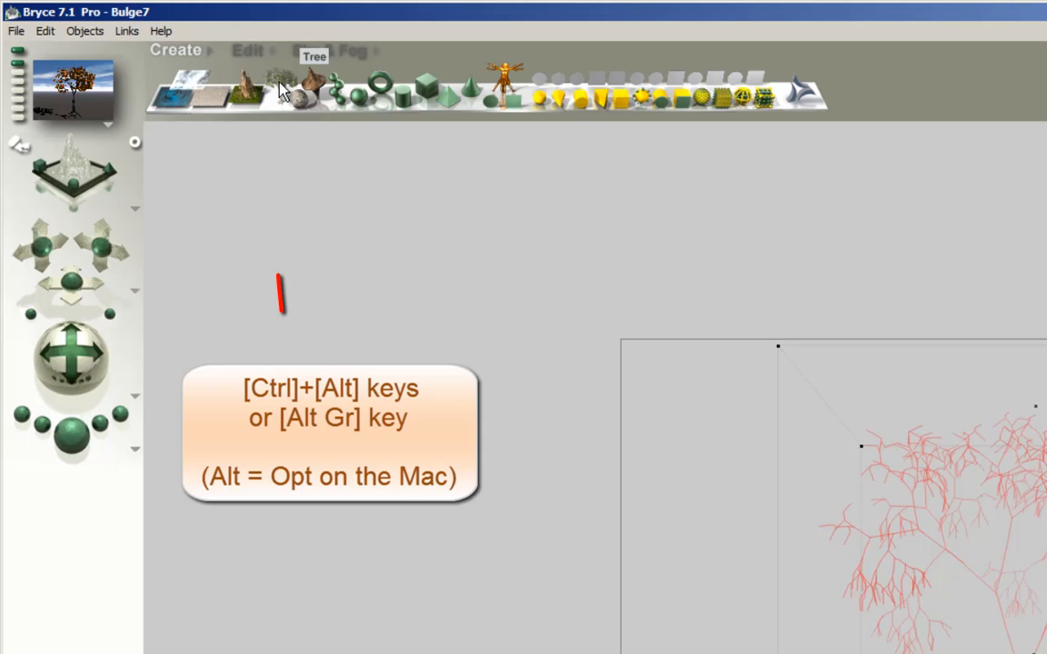
# Save the selected tree as a preset named MyTest in the Horo folder
pyautogui.keyDown('ctrl'); pyautogui.keyDown('alt'); pyautogui.click(279, 86); pyautogui.keyUp('alt'); pyautogui.keyUp('ctrl')
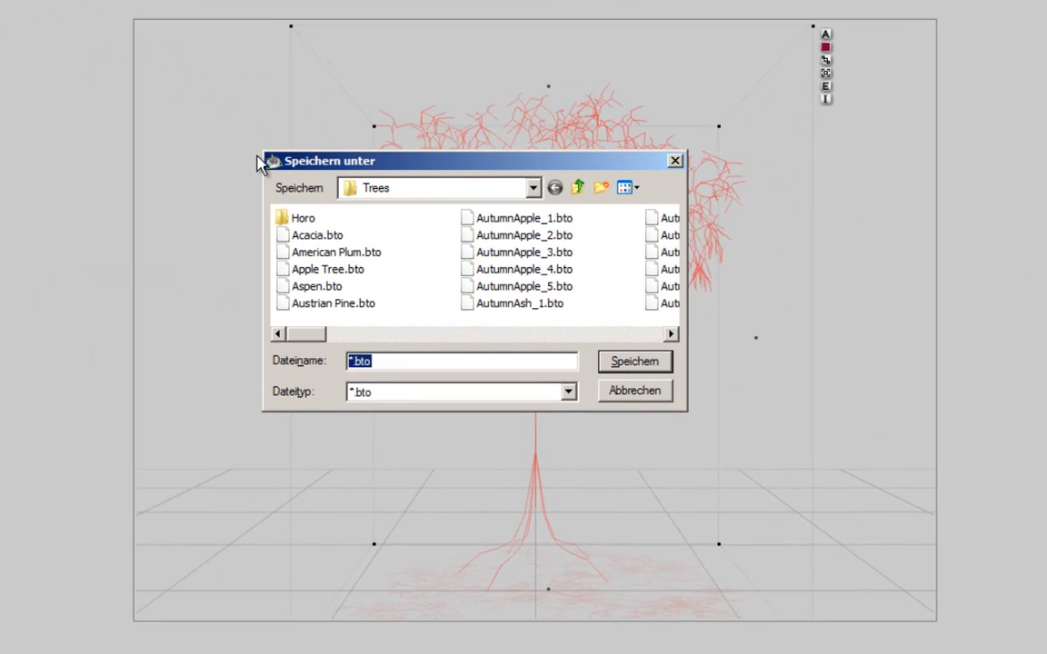
pyautogui.doubleClick(292, 221)
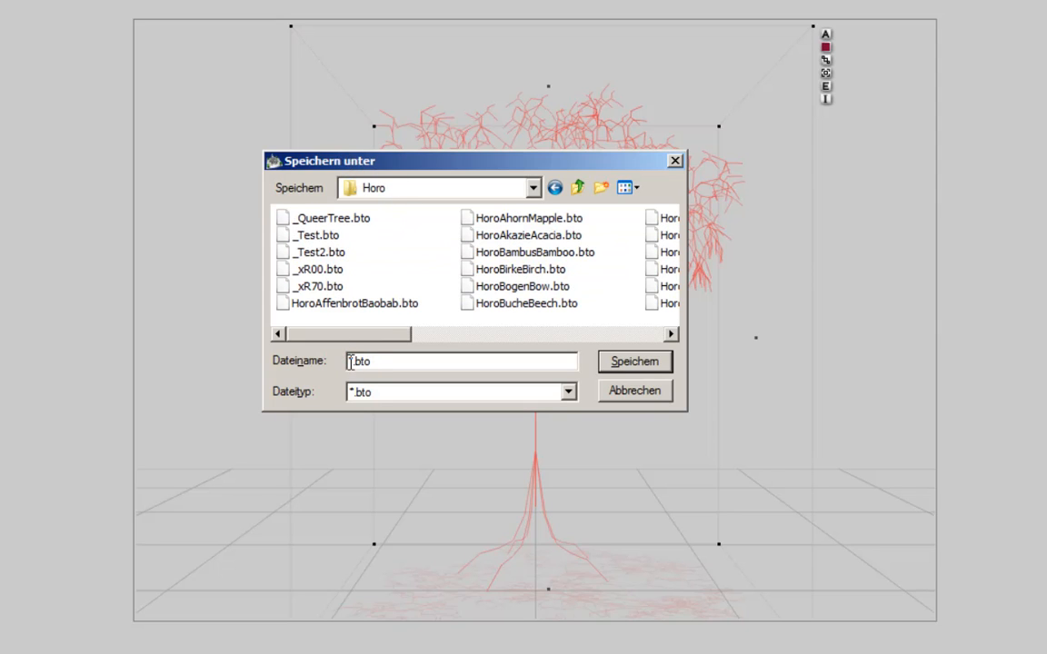
pyautogui.write('MyTest')
pyautogui.press('Return')
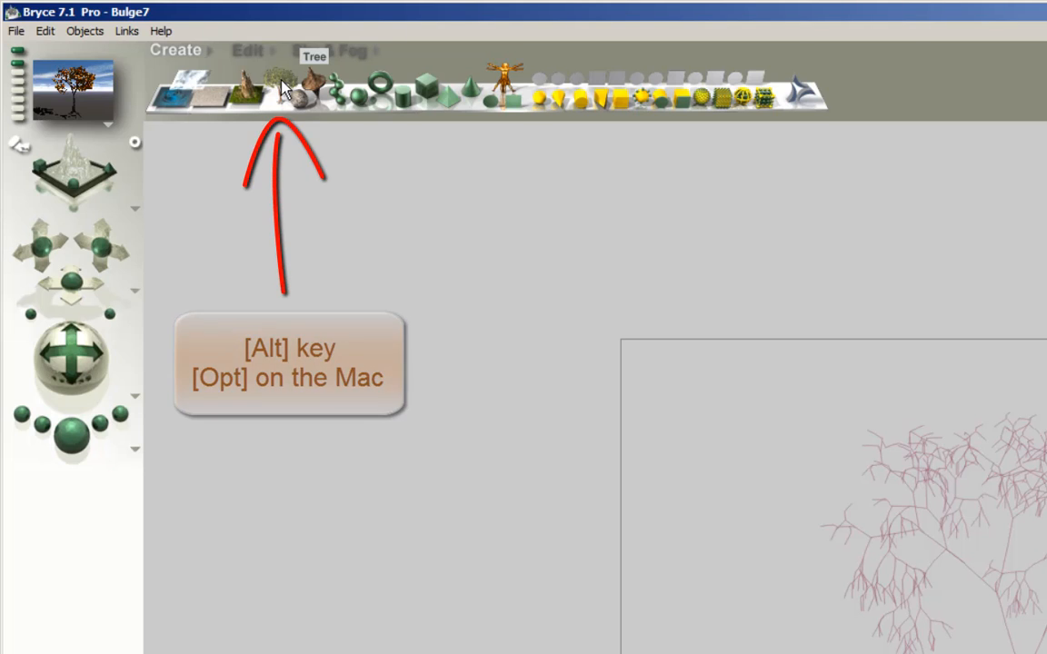
# Load MyTest.bto from the Horo folder and move the loaded tree to the left of the original
pyautogui.keyDown('alt'); pyautogui.click(283, 86); pyautogui.keyUp('alt')
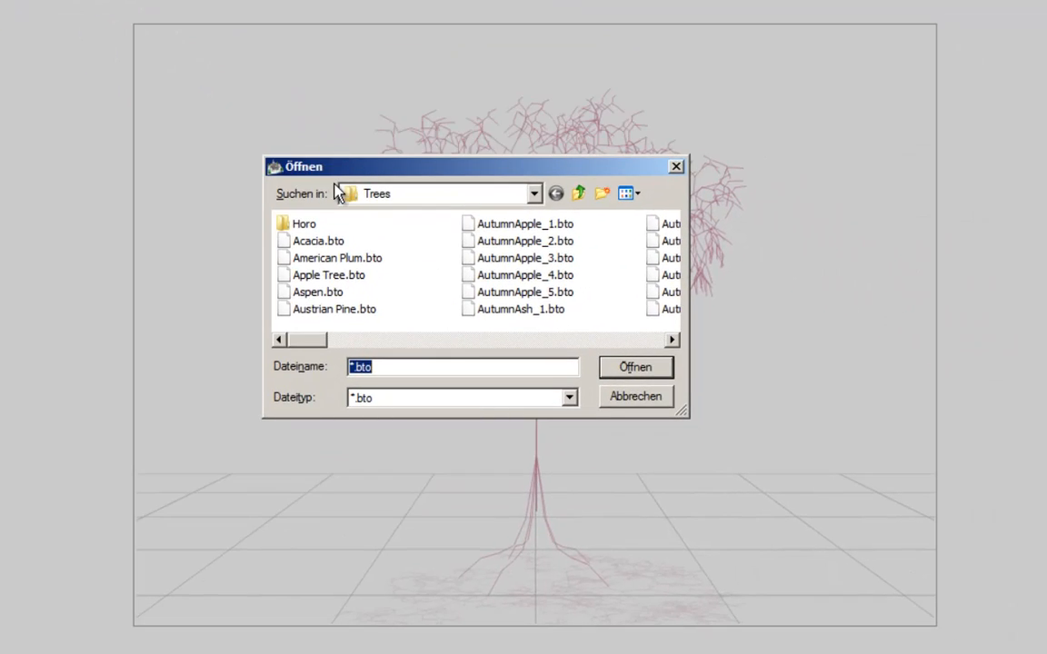
pyautogui.doubleClick(300, 225)
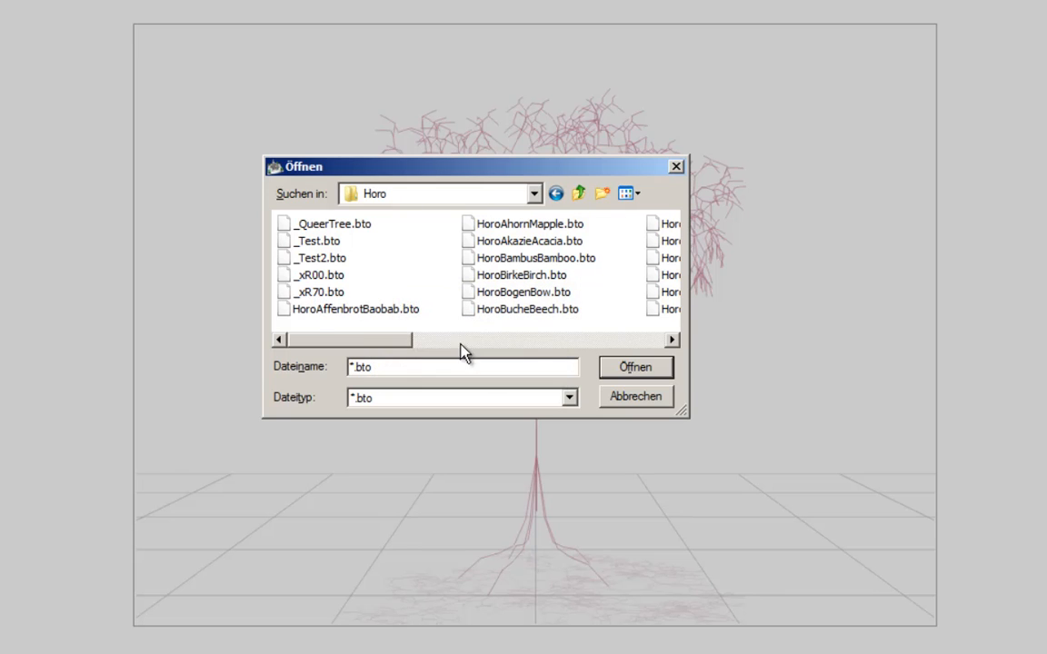
pyautogui.click(574, 344)
pyautogui.click(579, 344)
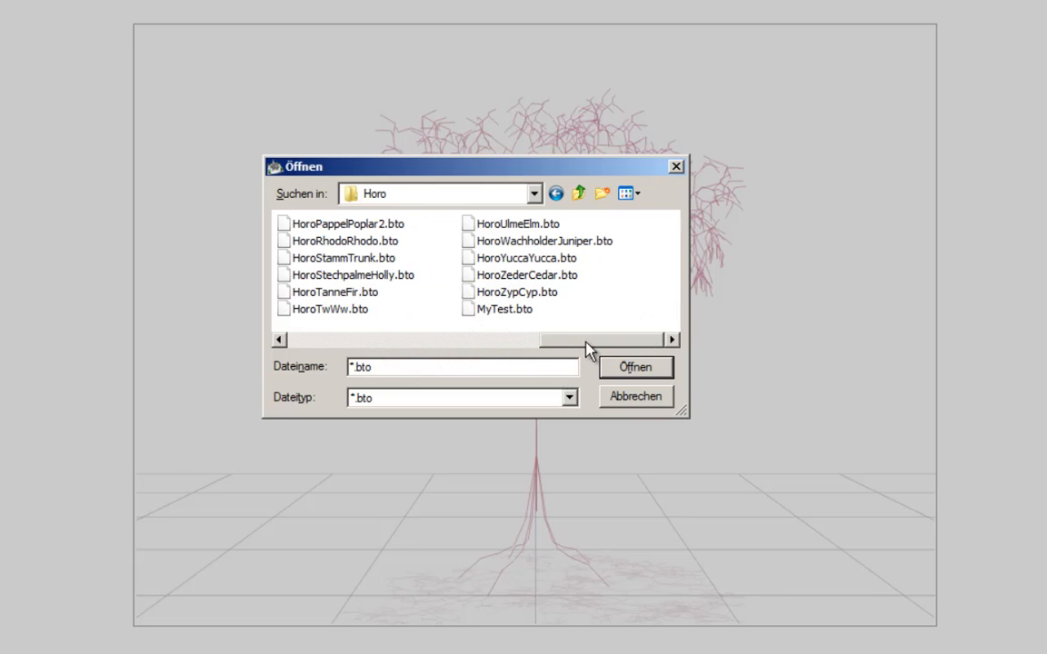
pyautogui.doubleClick(510, 311)
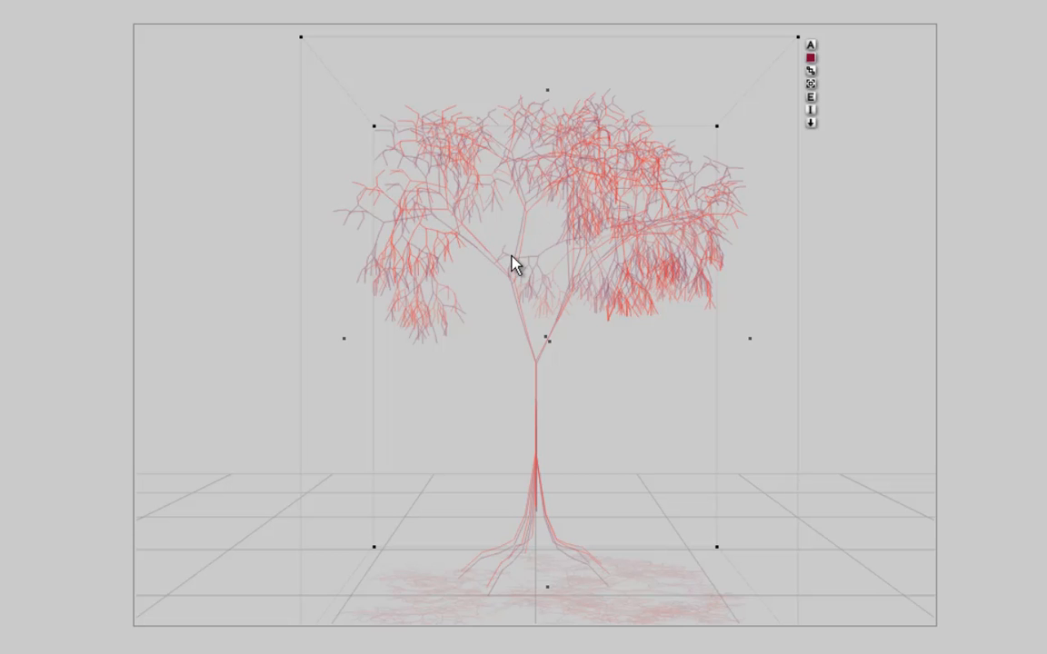
pyautogui.keyDown('alt'); pyautogui.moveTo(519, 289); pyautogui.dragTo(313, 250); pyautogui.keyUp('alt')
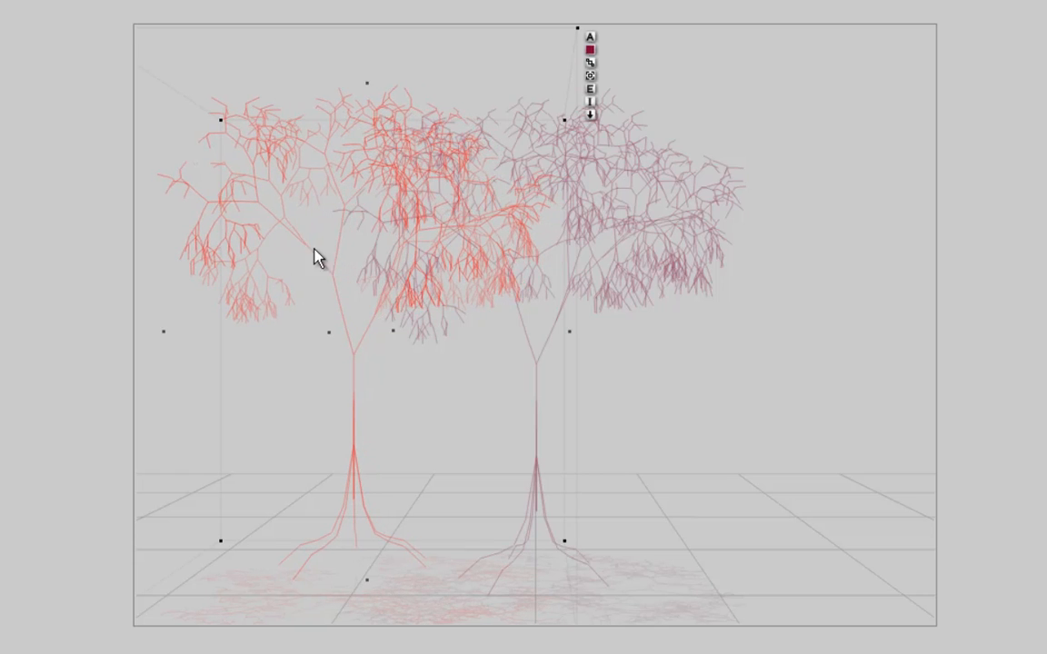
# Move the original tree to the right of the loaded one, render both trees and dismiss the render report
pyautogui.click(623, 236)
pyautogui.moveTo(623, 236); pyautogui.dragTo(837, 223)
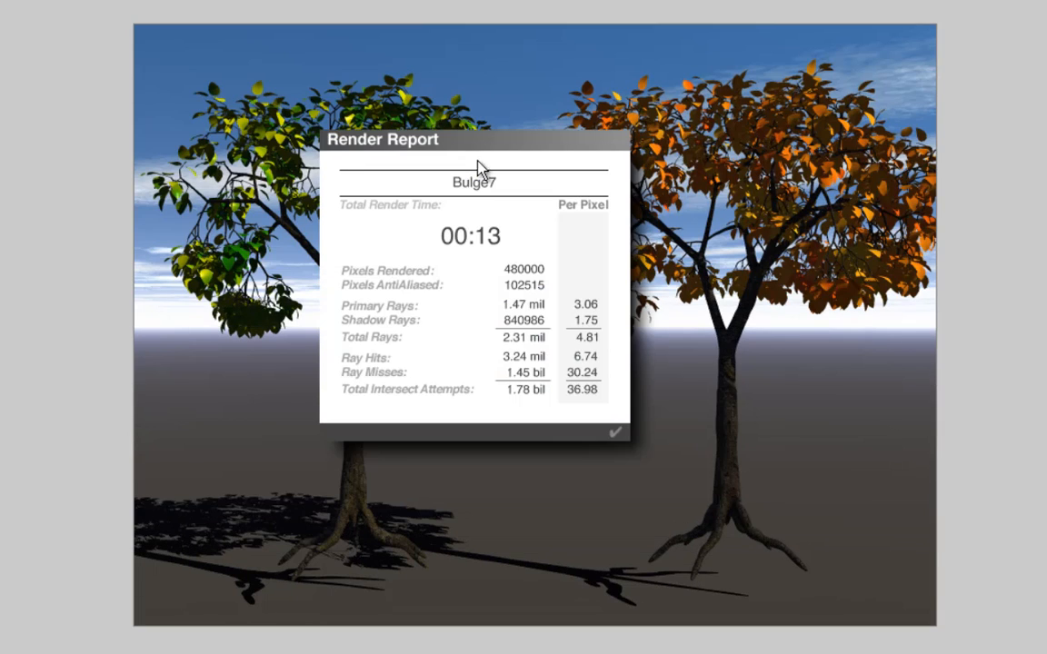
pyautogui.click(616, 434)
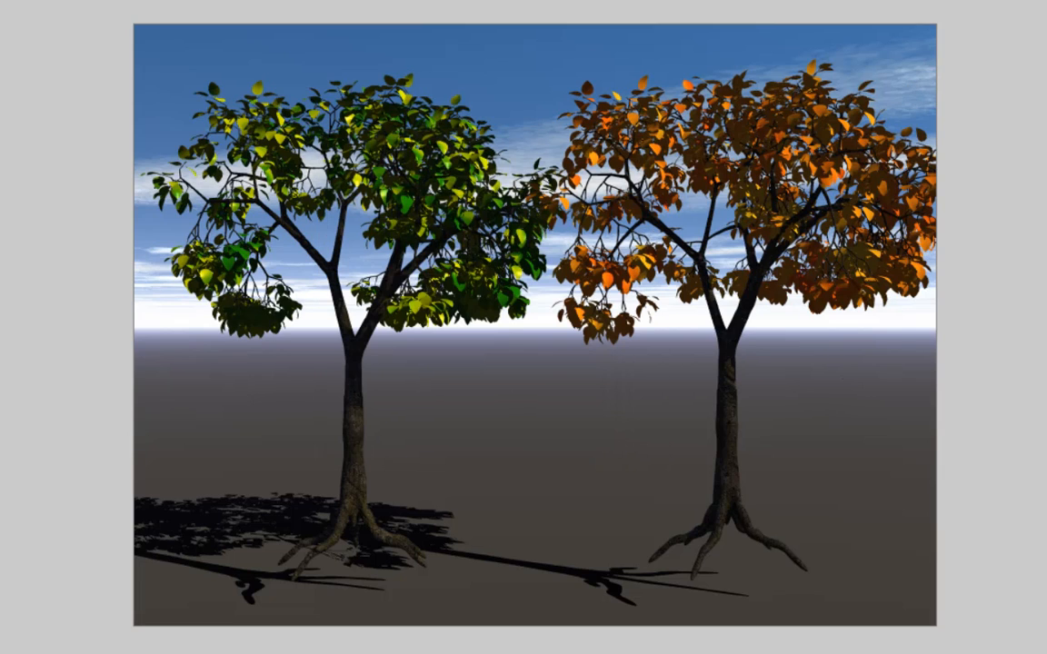
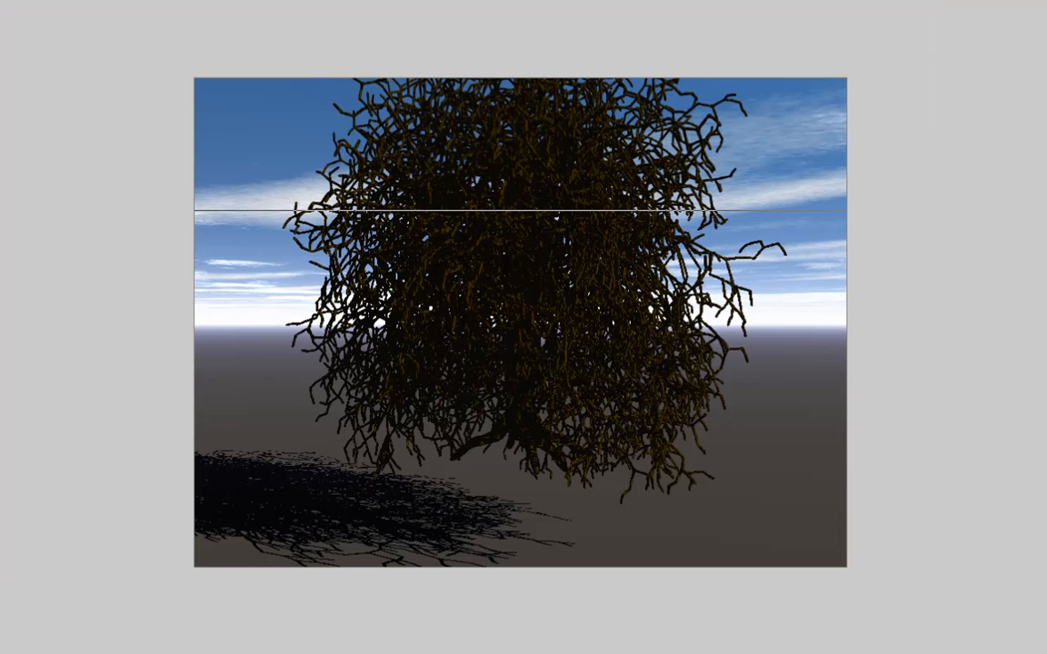
# Stop the render and inspect the dense tree's Randomness in the Tree Lab, leaving its settings unchanged
pyautogui.click(136, 258)
pyautogui.press('Escape')
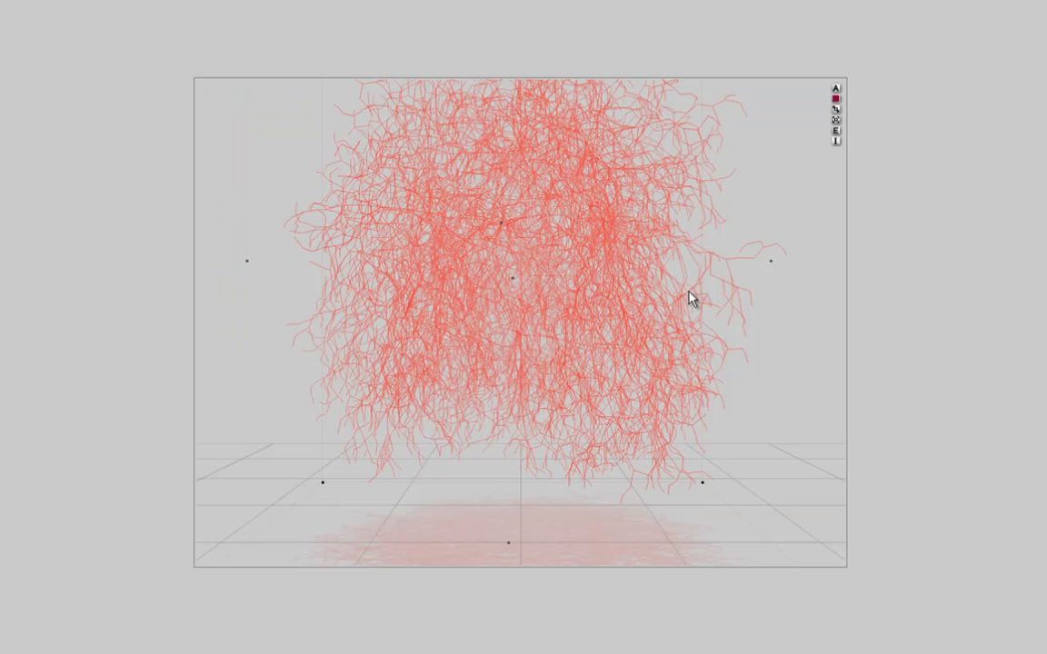
pyautogui.click(838, 131)
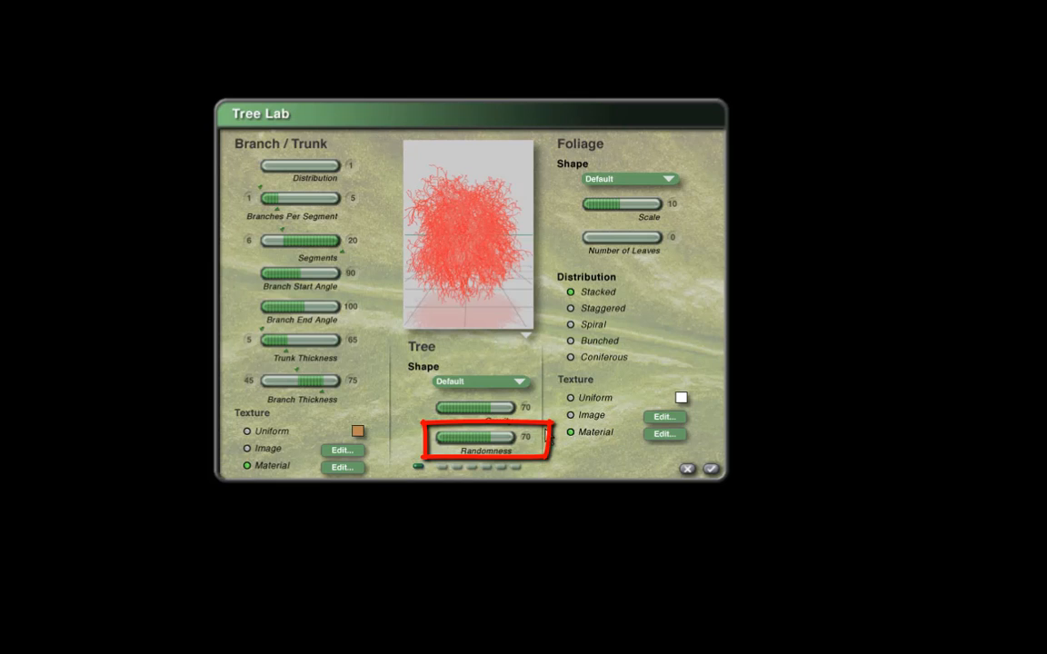
pyautogui.click(688, 470)
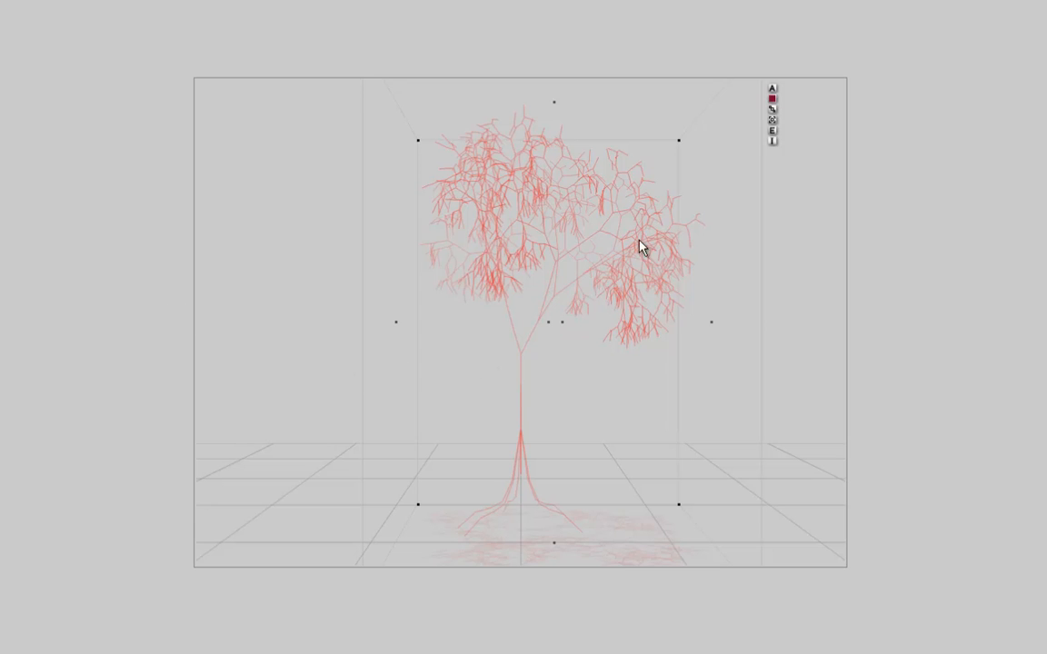
# Open the Tree Lab for the selected tree and look through its tree shape list
pyautogui.click(772, 132)
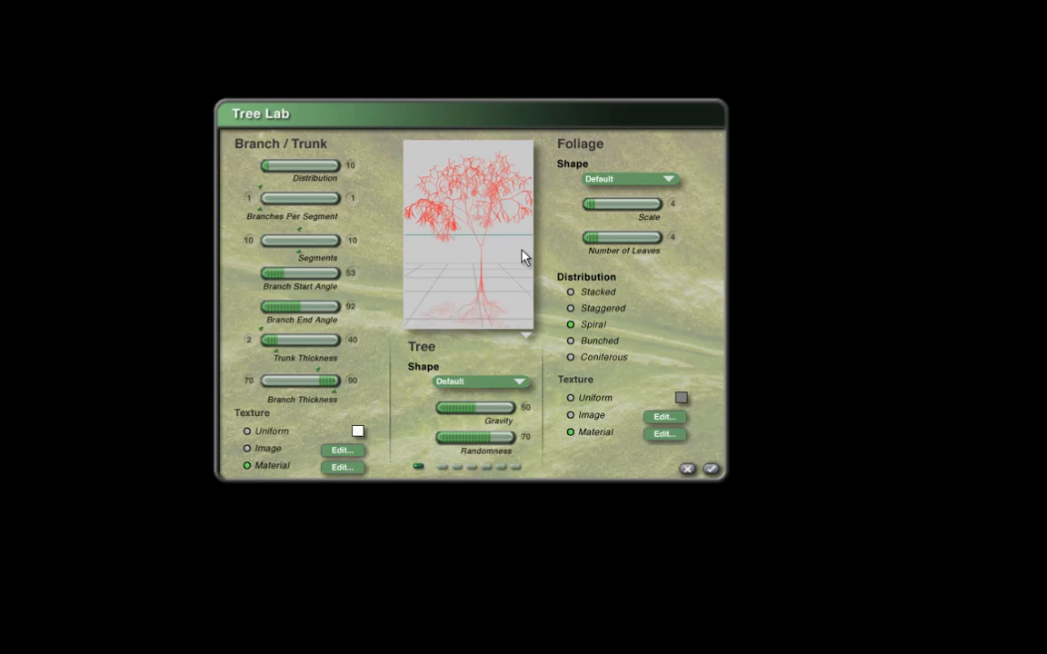
pyautogui.click(520, 386)
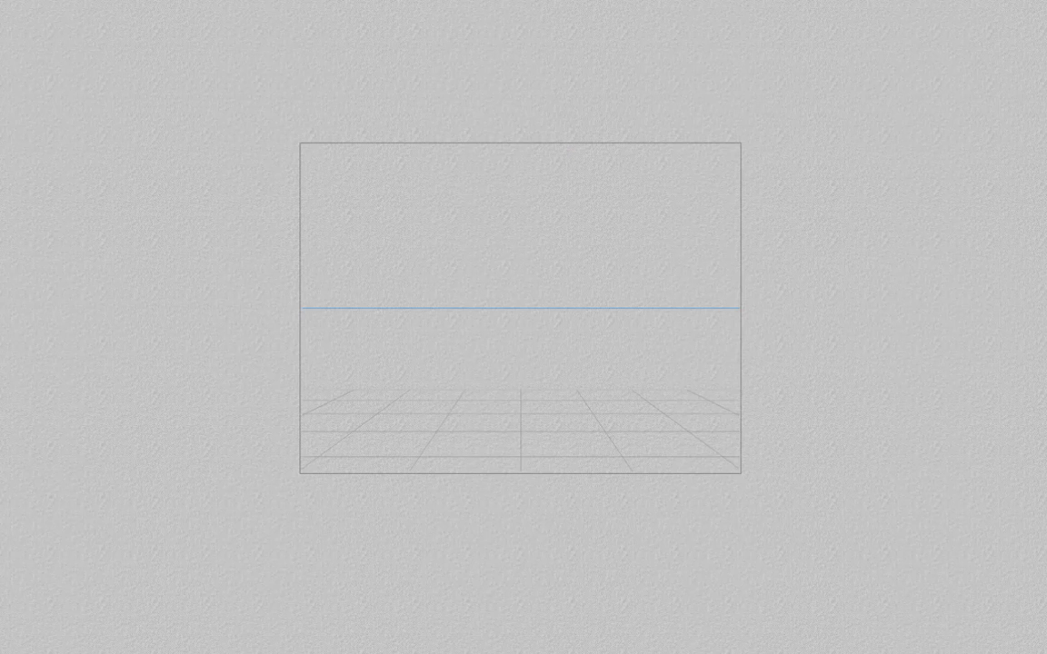
# Examine the tree shapes offered in the older Bryce version's Tree Lab, cancel the lab and discard the scene without saving
pyautogui.click(698, 197)
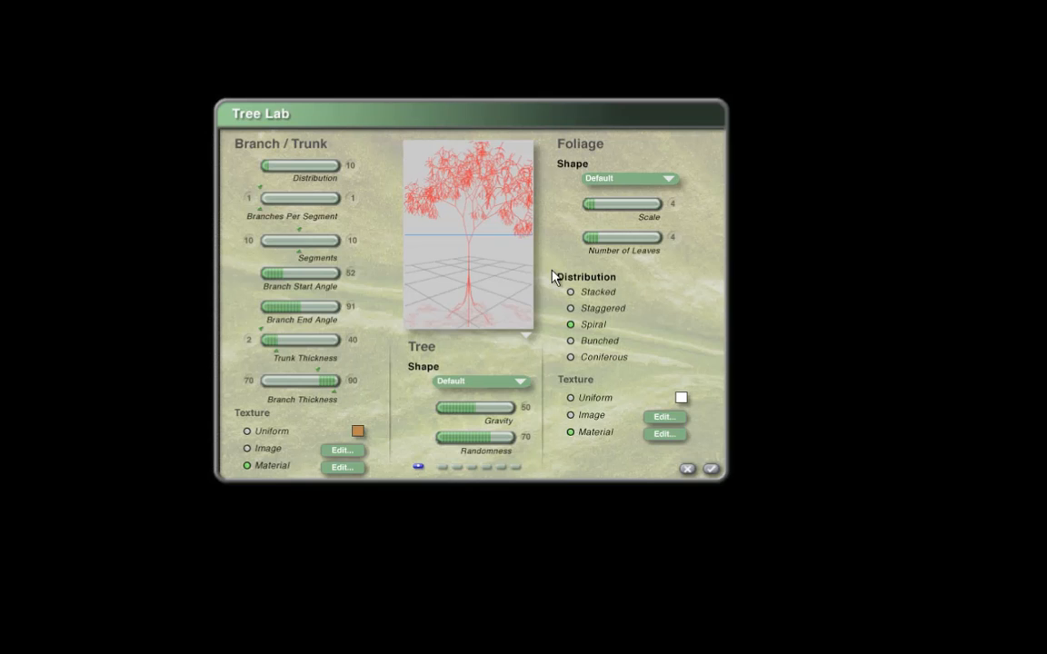
pyautogui.click(525, 387)
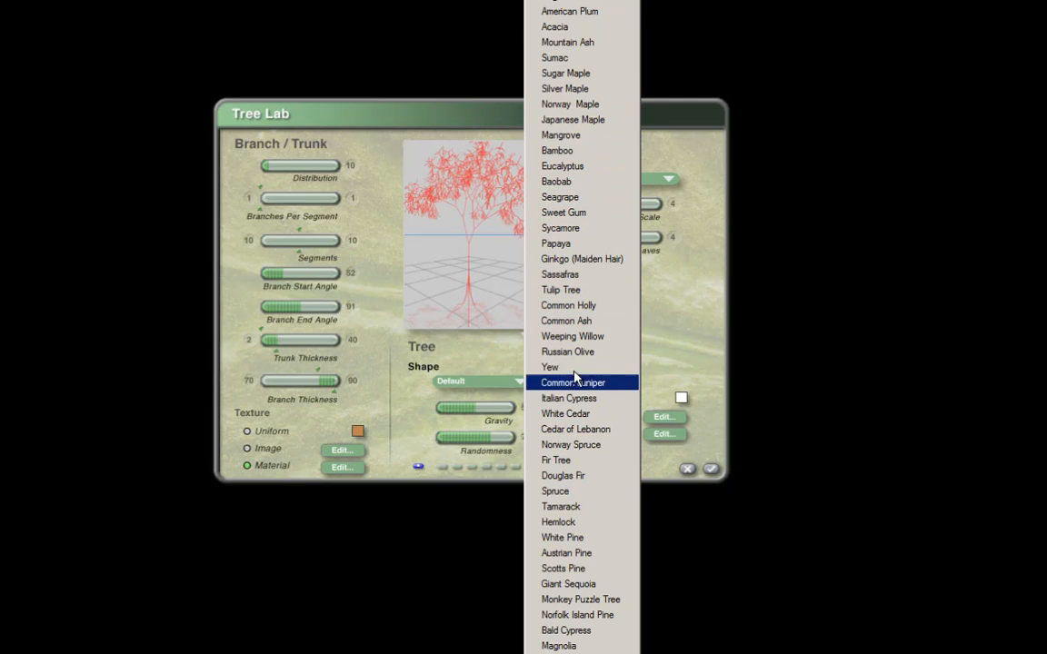
pyautogui.click(664, 338)
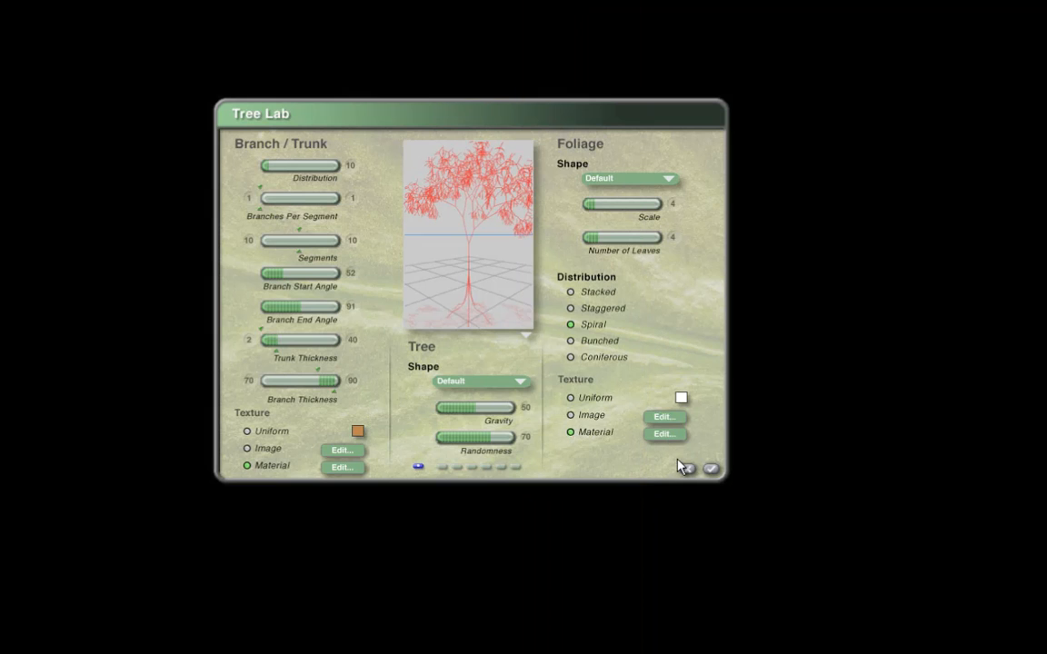
pyautogui.click(686, 470)
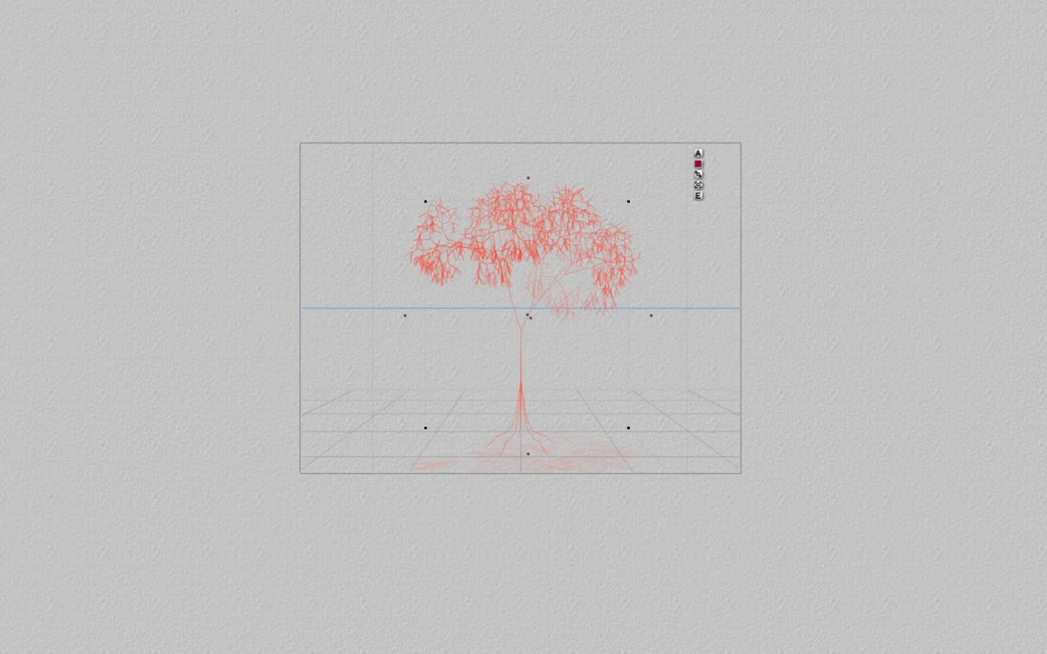
pyautogui.press('super+q')
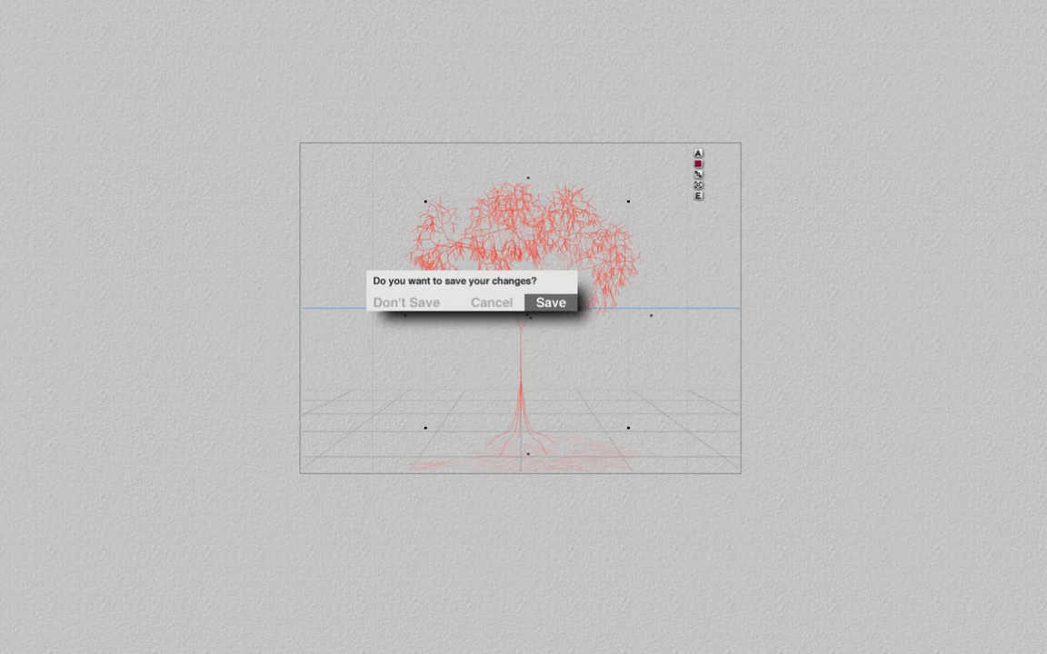
pyautogui.click(397, 302)
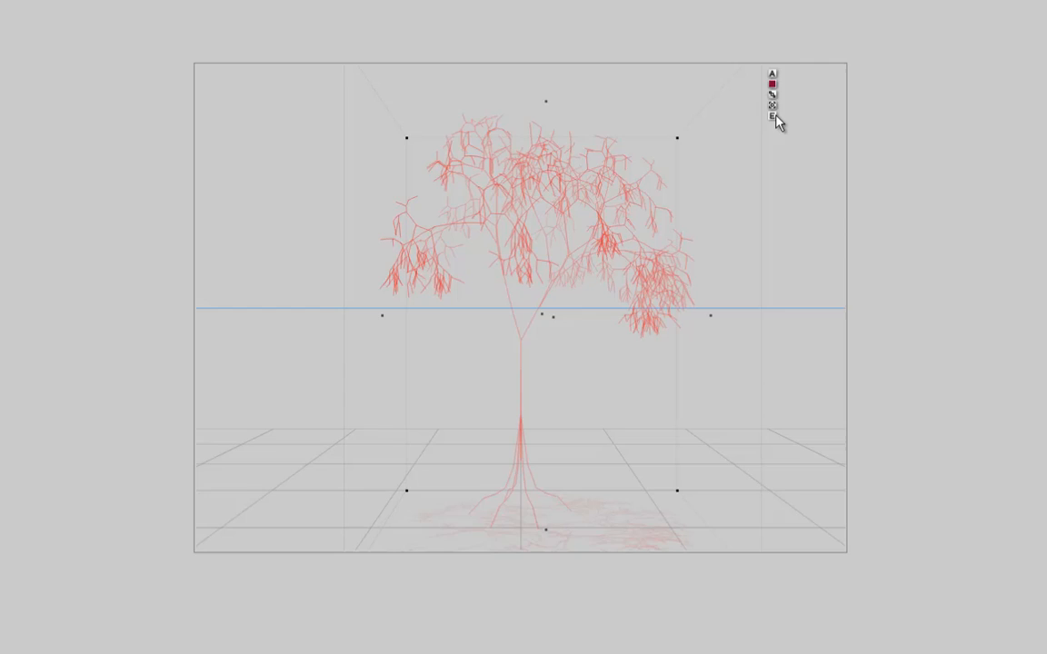
# Check the tree shape list in this version's Tree Lab and close the scene without saving
pyautogui.click(773, 116)
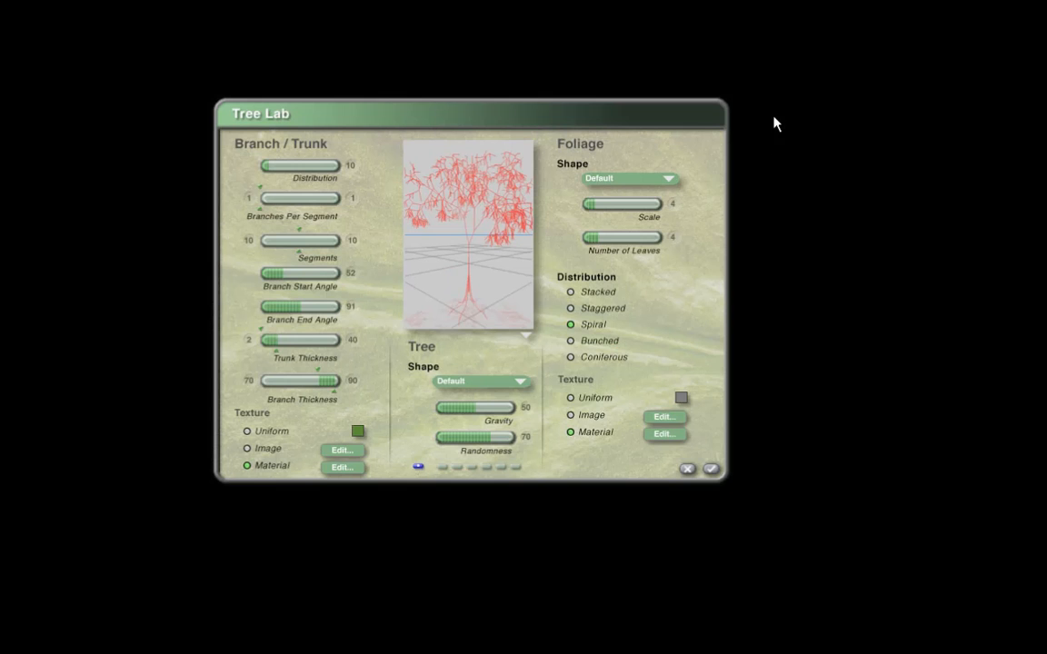
pyautogui.click(493, 390)
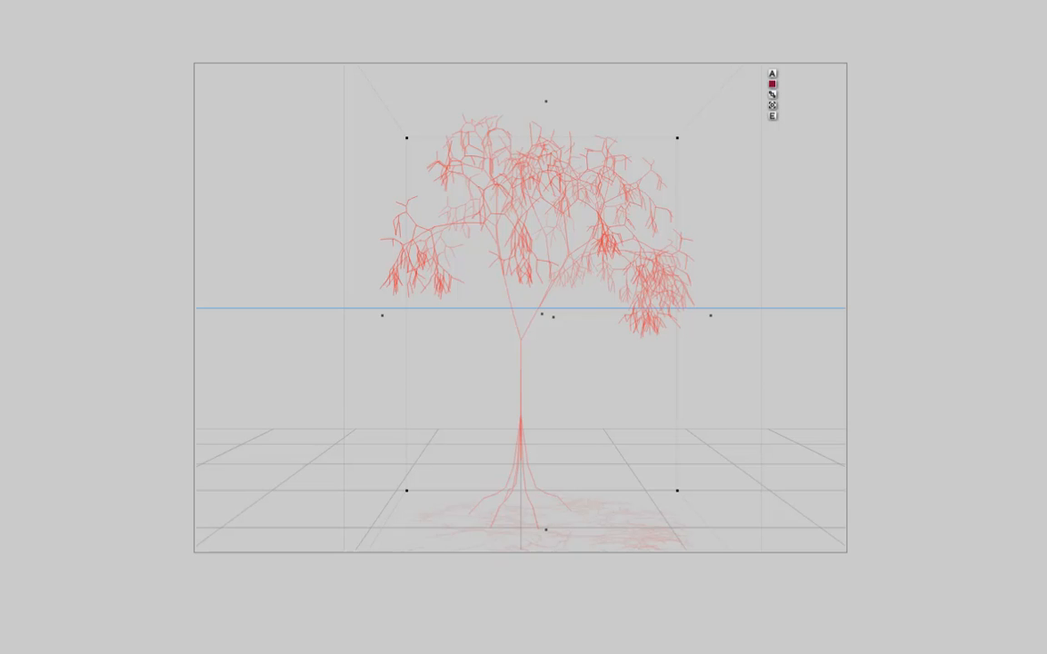
pyautogui.hotkey('ctrl', 'n')
pyautogui.click(383, 304)
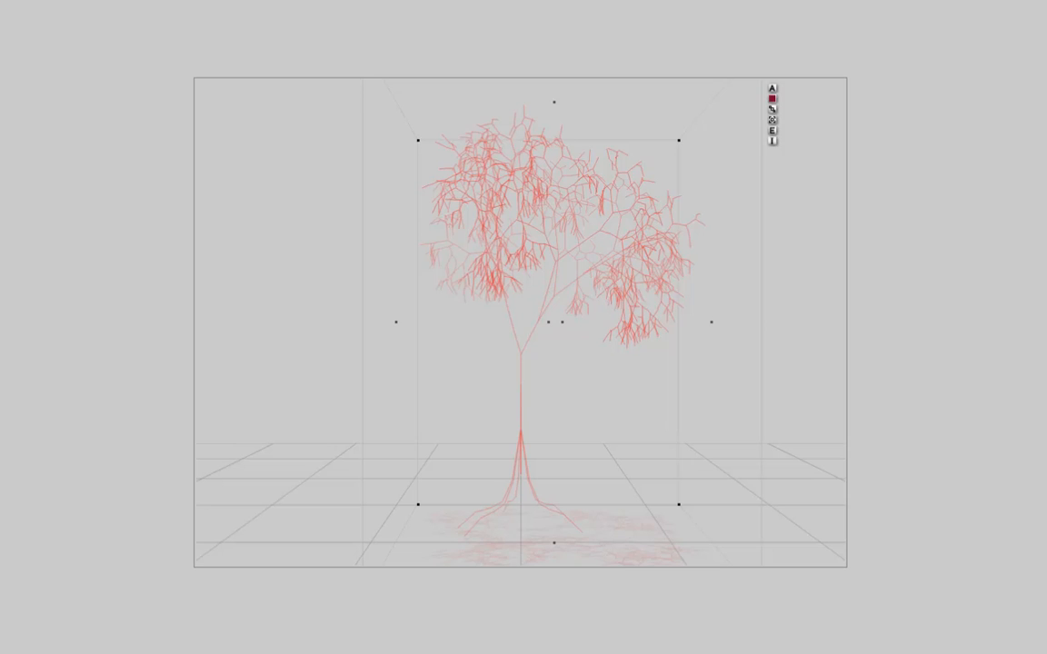
# Examine the alphabetical foliage and tree shape lists in the Tree Lab, keeping Default for both
pyautogui.click(771, 131)
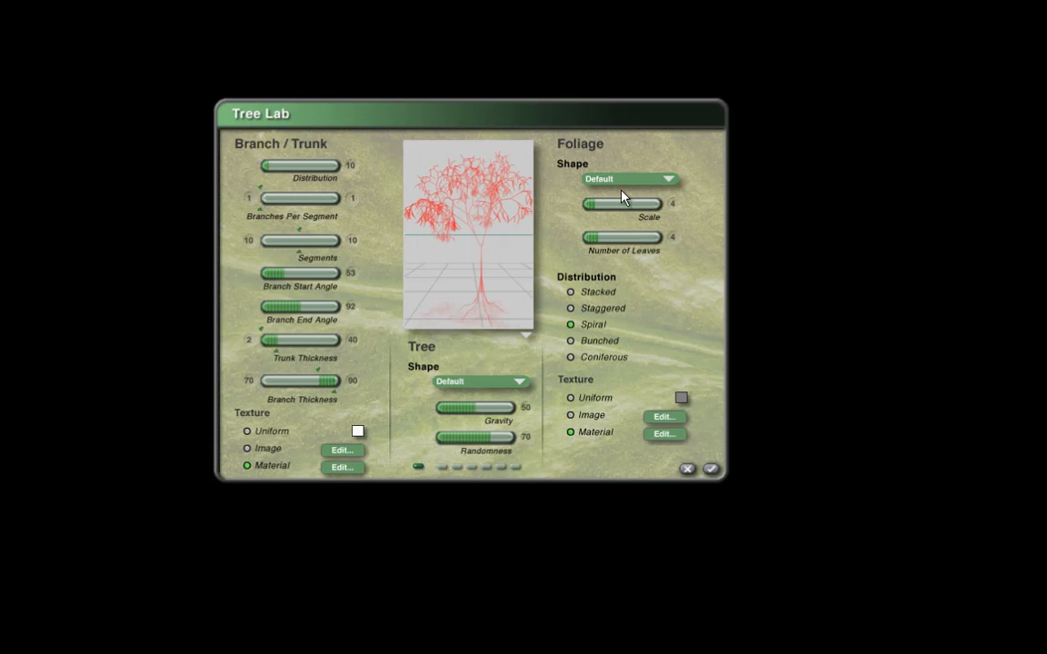
pyautogui.click(671, 182)
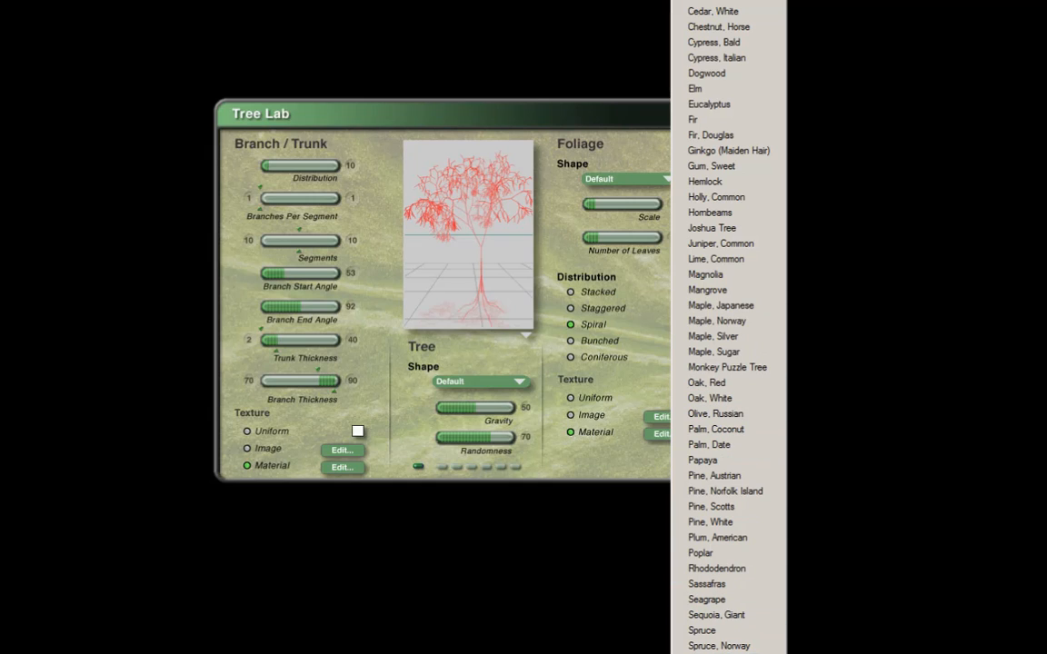
pyautogui.click(583, 485)
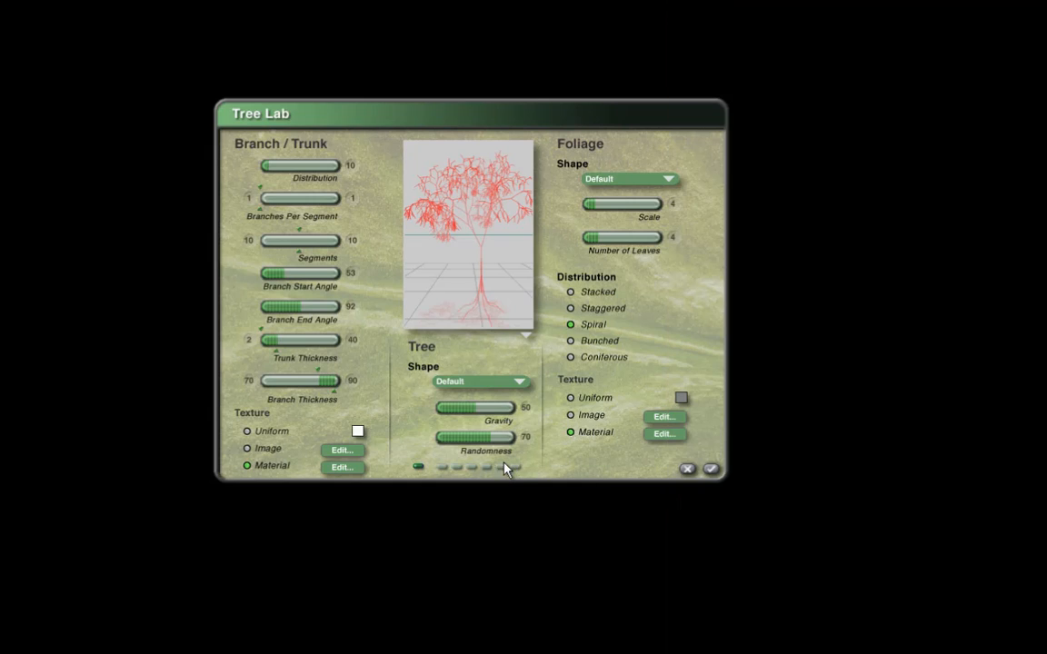
pyautogui.click(518, 383)
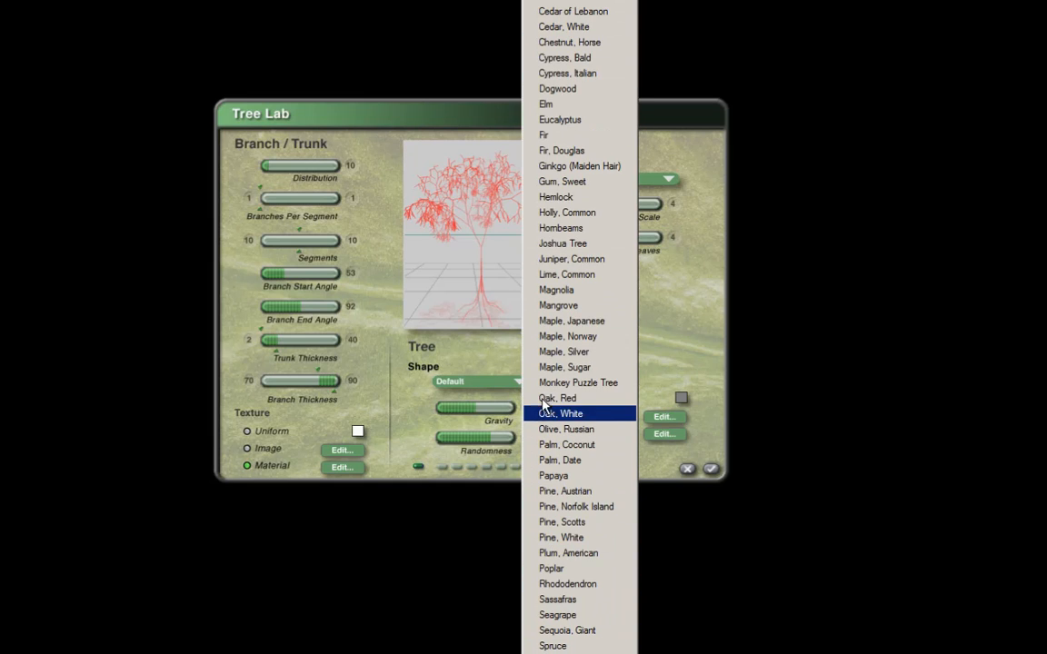
pyautogui.click(673, 364)
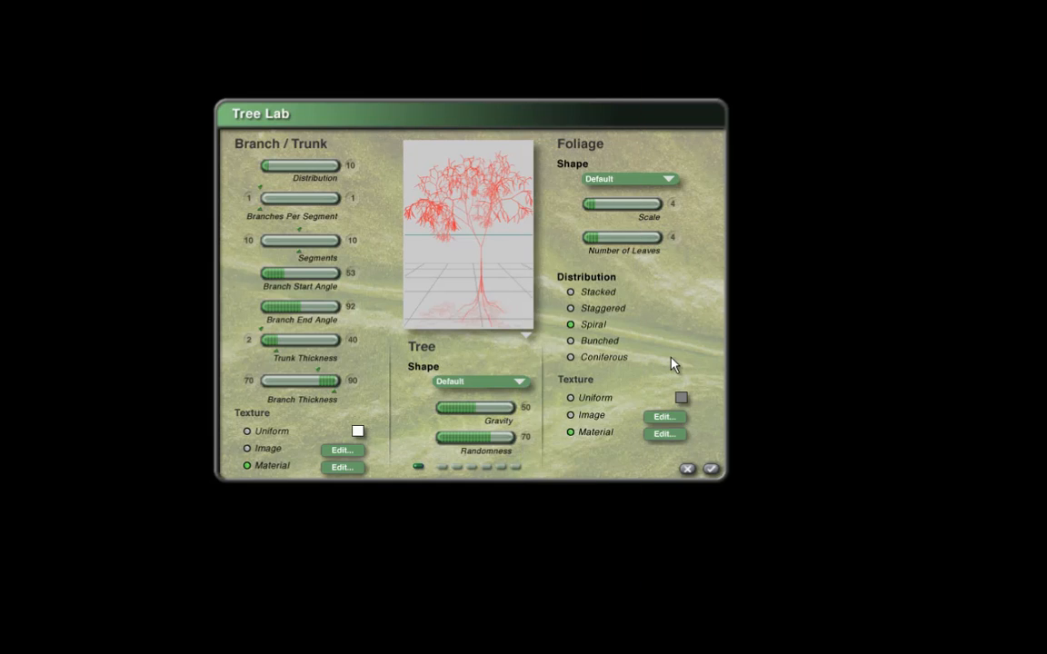
# Load the HoroSecond tree shape preset from the Presets > Treeshapes folder
pyautogui.keyDown('alt'); pyautogui.click(490, 385); pyautogui.keyUp('alt')
pyautogui.click(519, 216)
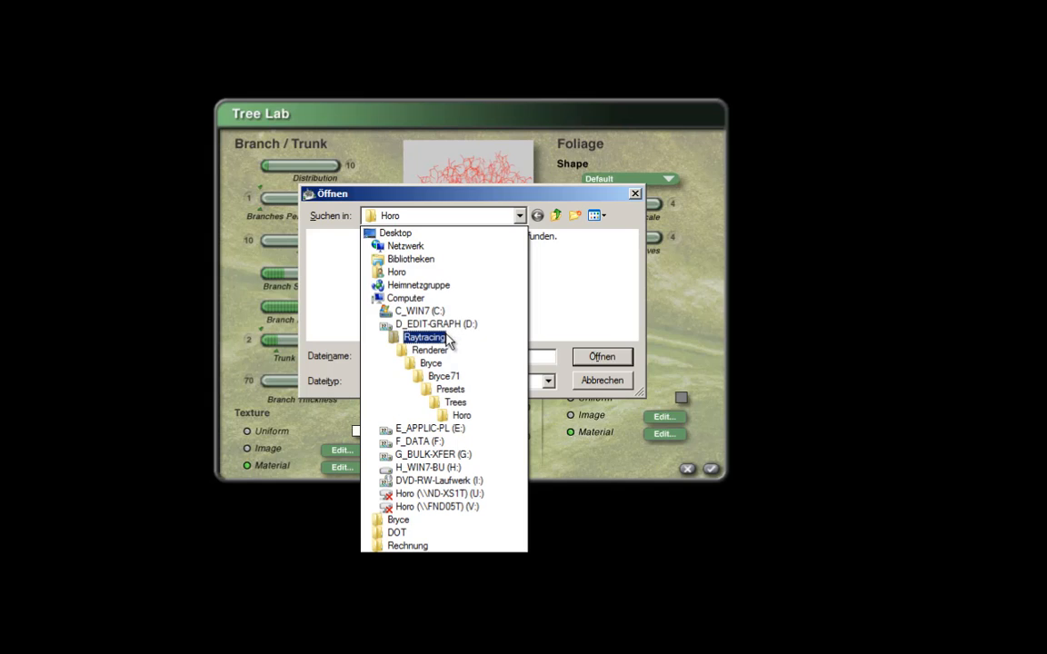
pyautogui.click(450, 389)
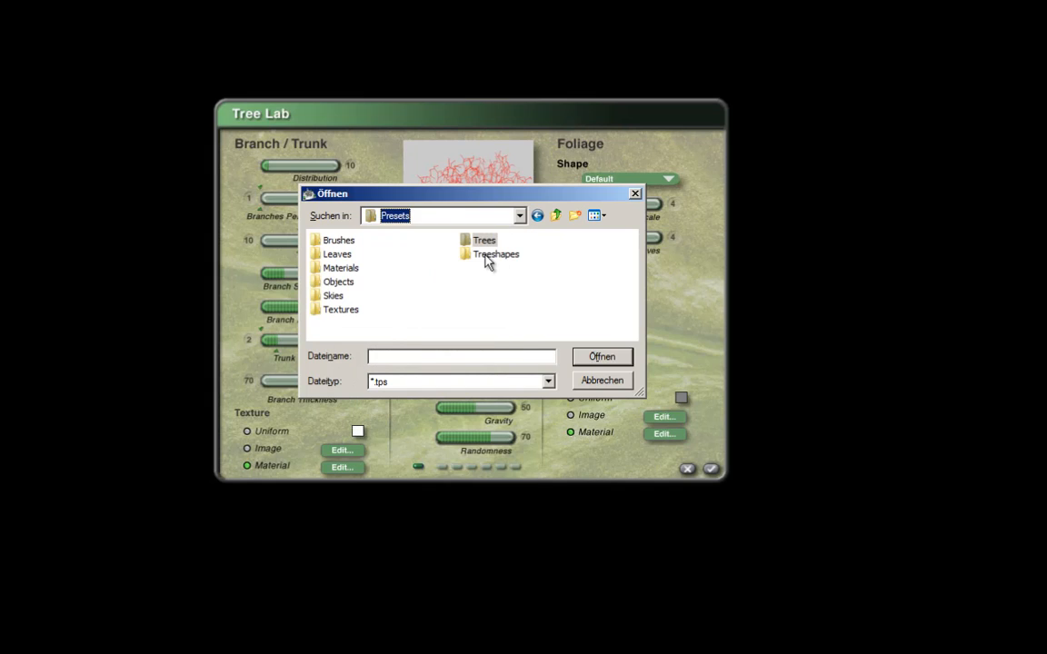
pyautogui.doubleClick(484, 255)
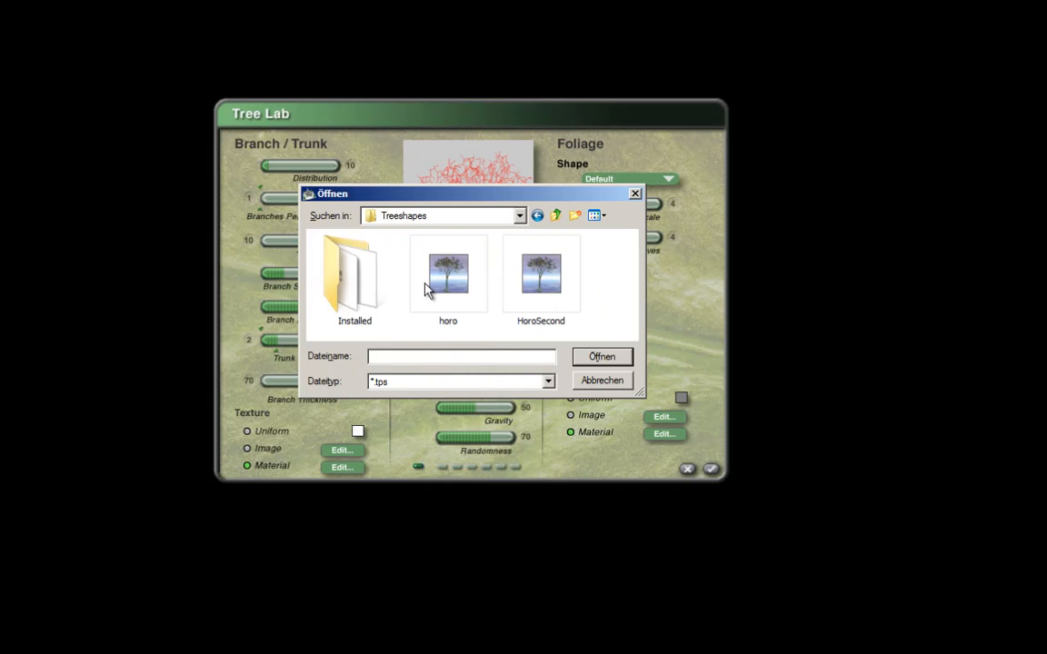
pyautogui.doubleClick(534, 287)
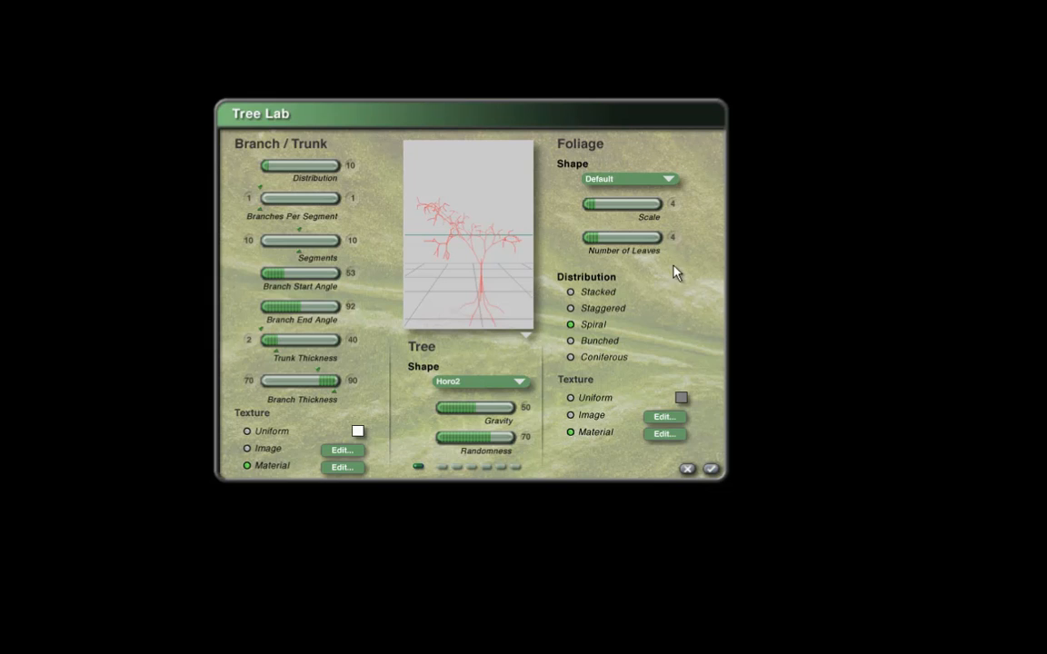
# Load the HoroNr2 leaf preset from the Presets > Leaves folder as the foliage shape
pyautogui.click(653, 188)
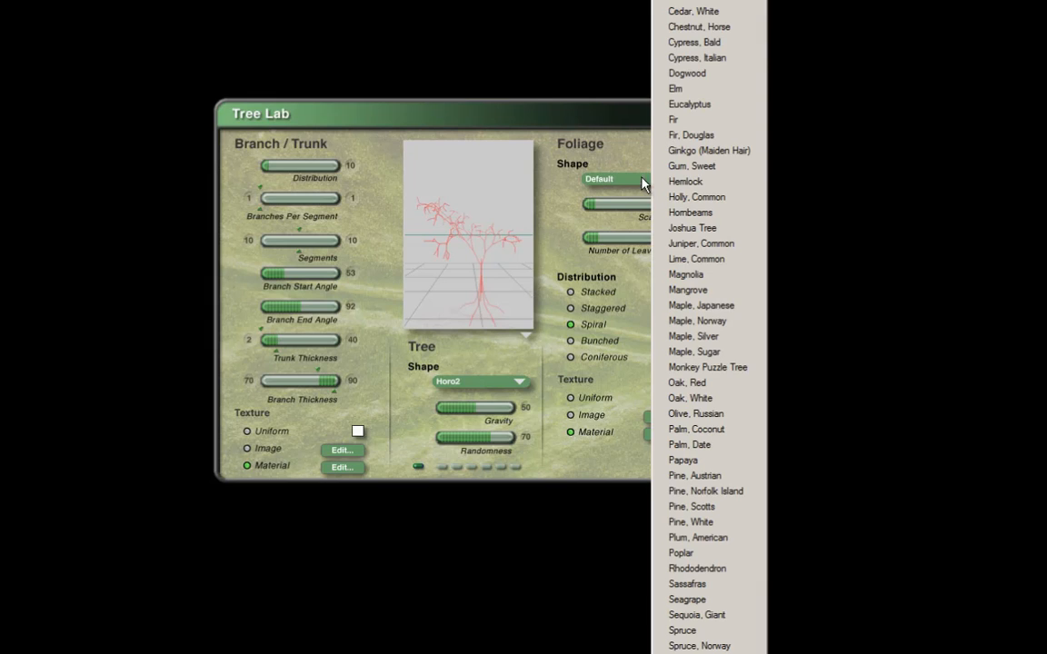
pyautogui.click(625, 169)
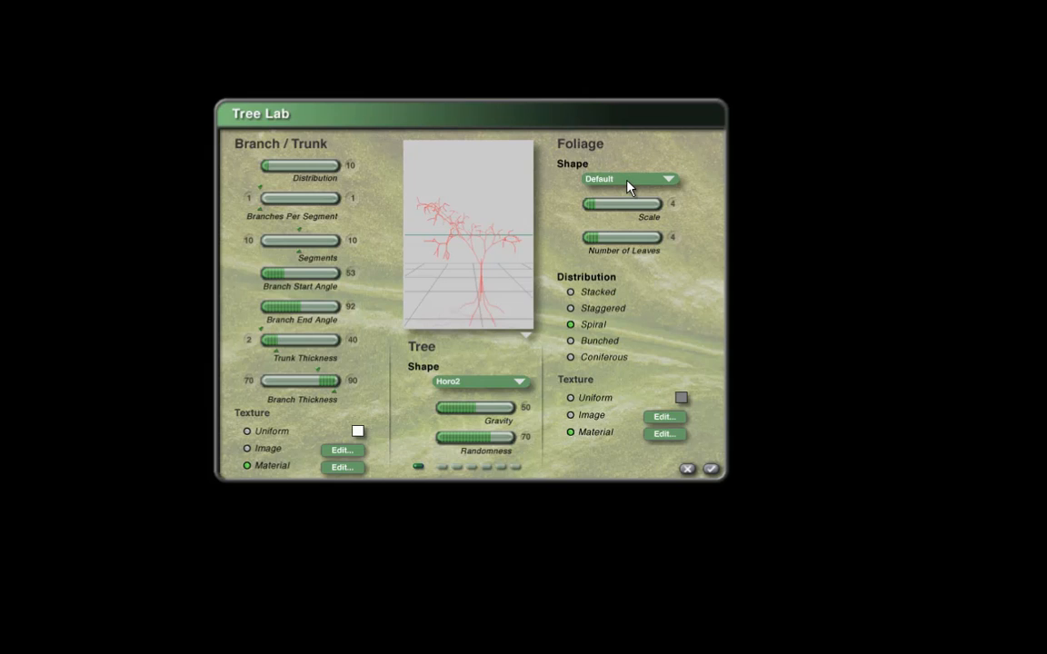
pyautogui.click(627, 185)
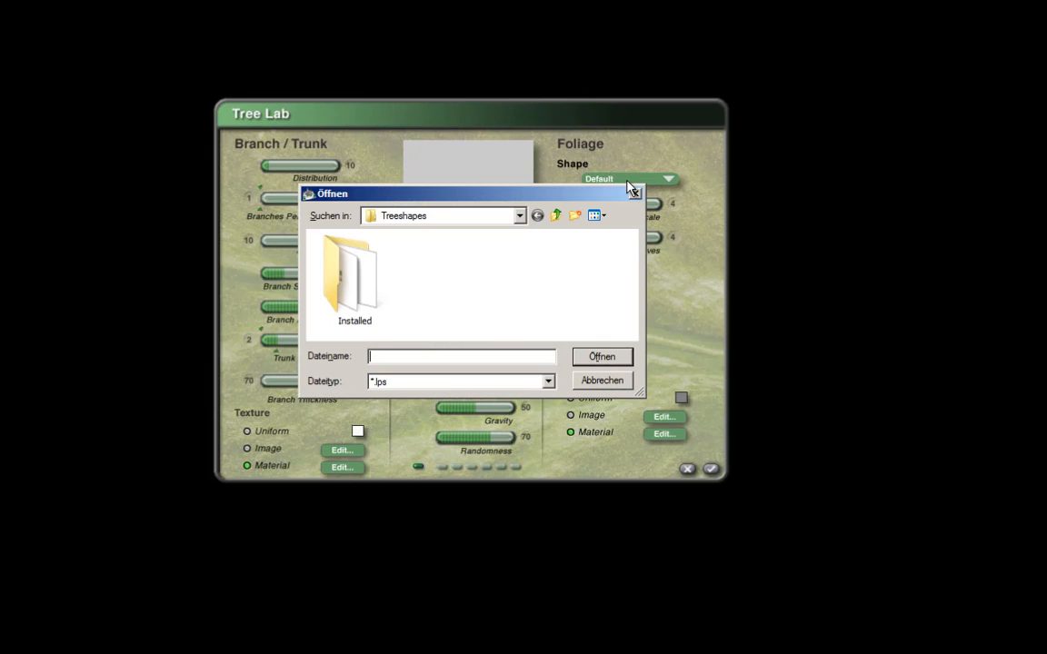
pyautogui.click(556, 215)
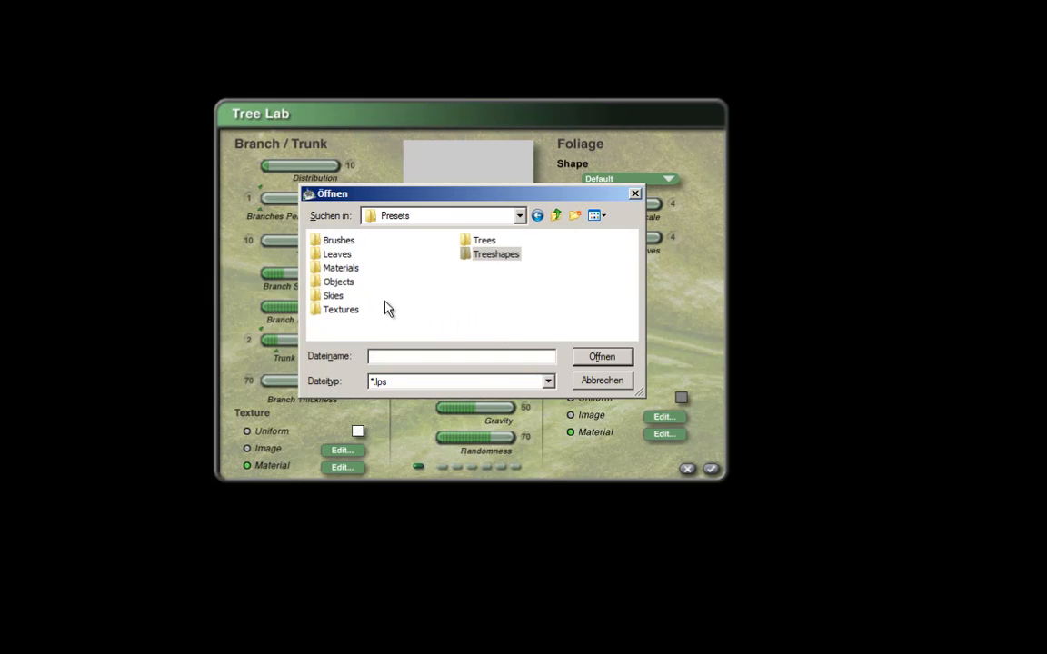
pyautogui.doubleClick(339, 257)
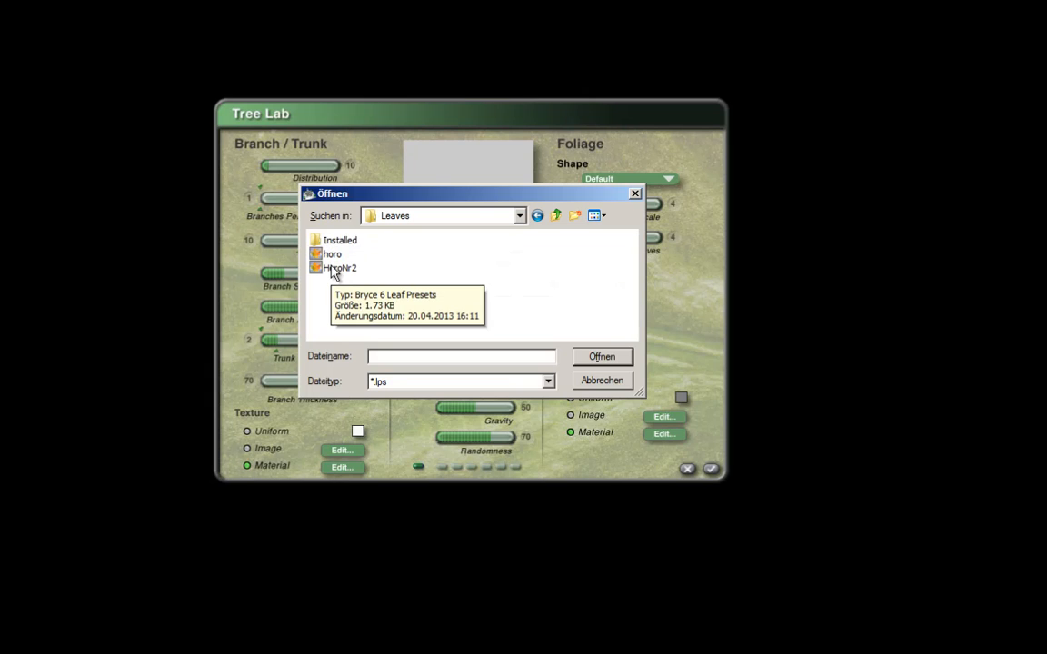
pyautogui.doubleClick(332, 270)
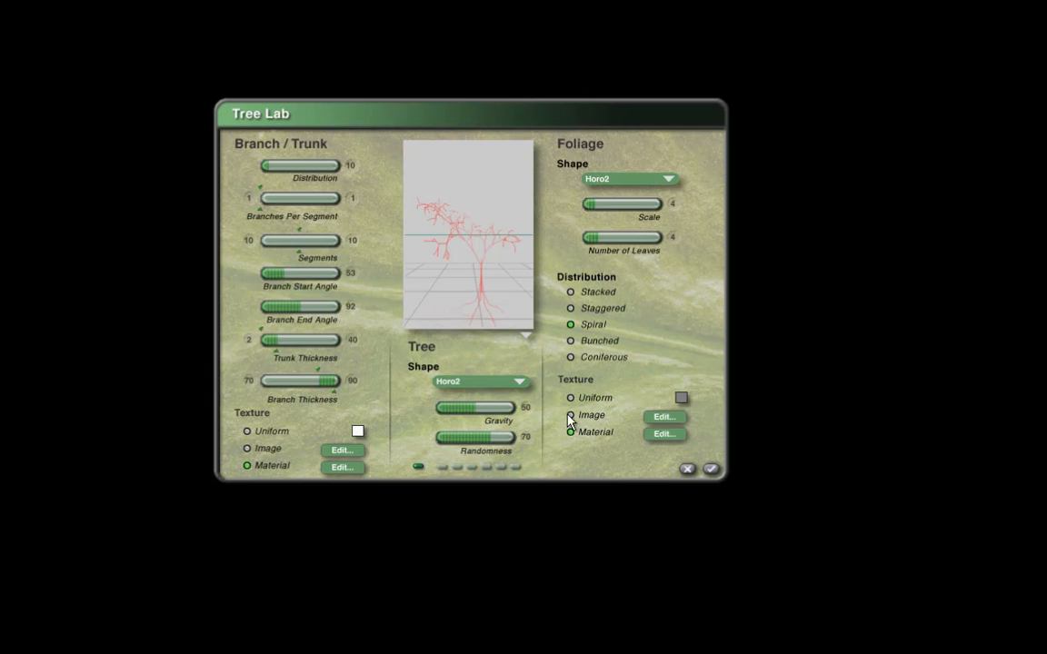
# Apply the custom tree and foliage shapes and render the tree
pyautogui.click(710, 469)
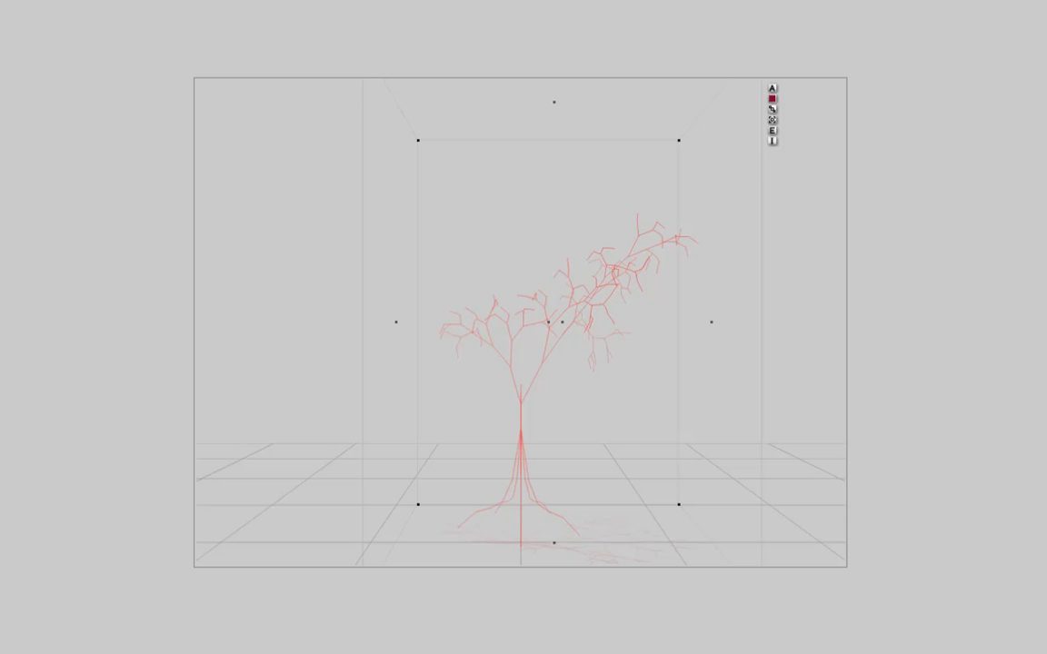
pyautogui.hotkey('ctrl', 'r')
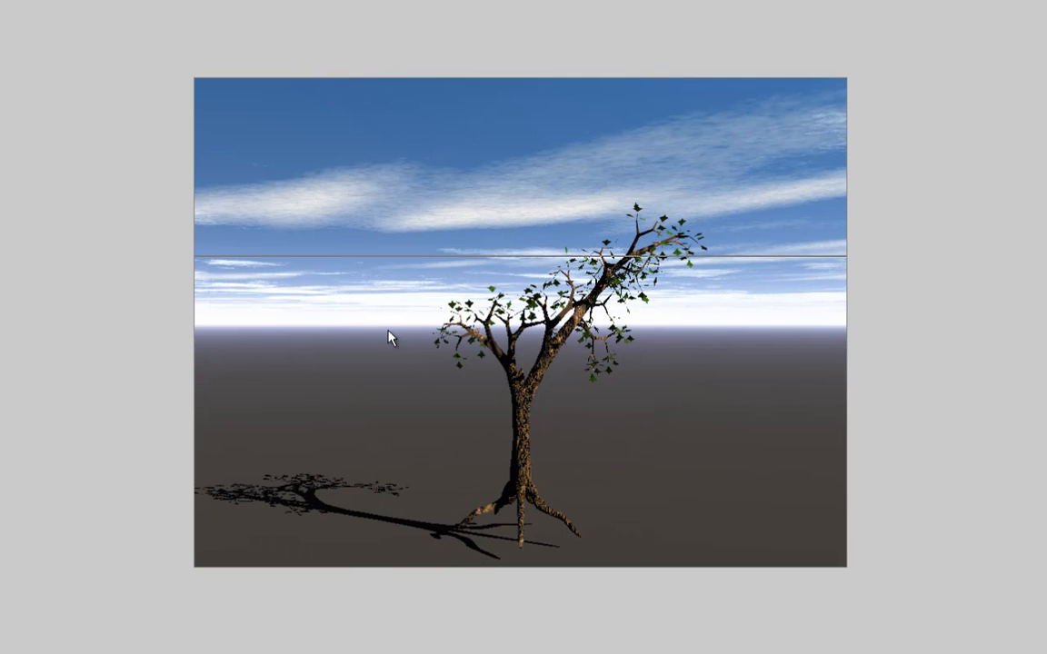
pyautogui.click(585, 411)
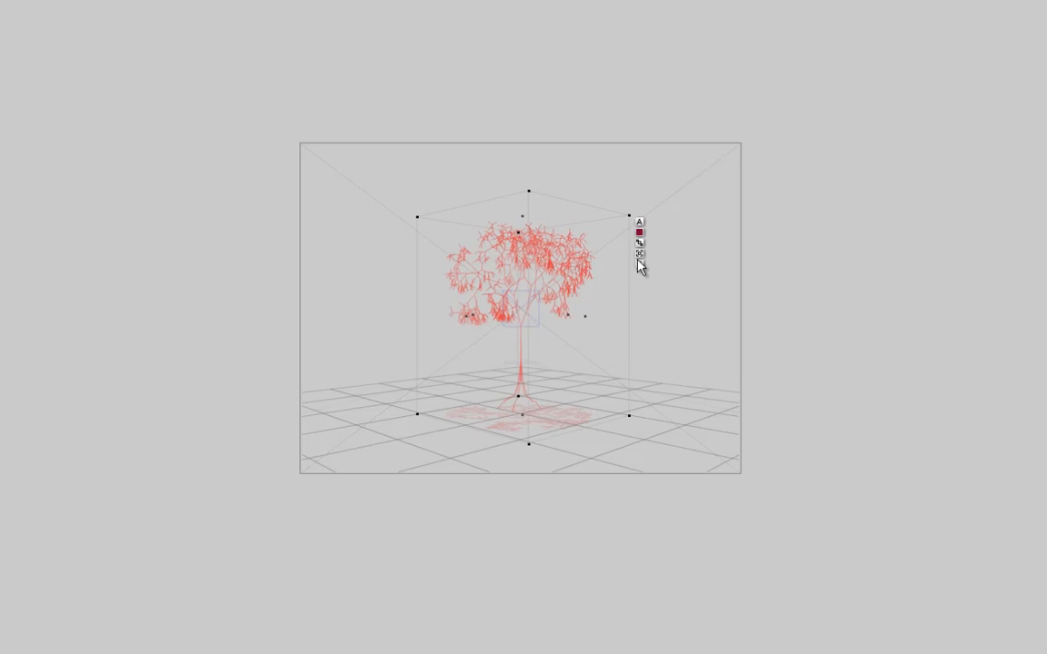
# In the German version's tree editor, load the HoroSecond tree shape from Bryce71's Presets > Treeshapes folder on the D_EDIT-GRAPH drive
pyautogui.click(638, 254)
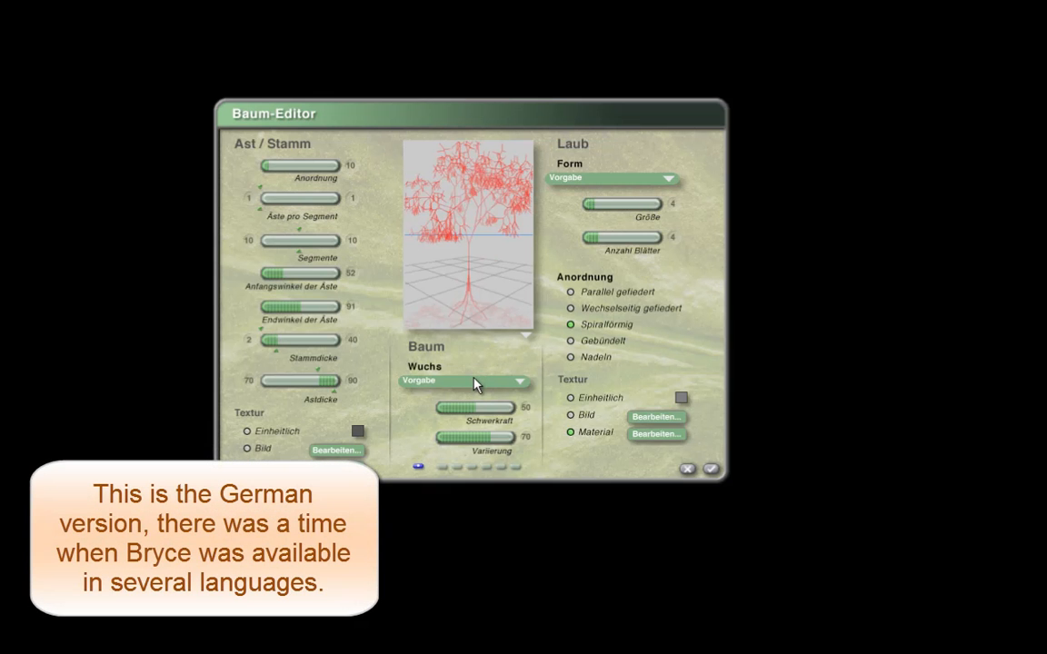
pyautogui.click(472, 386)
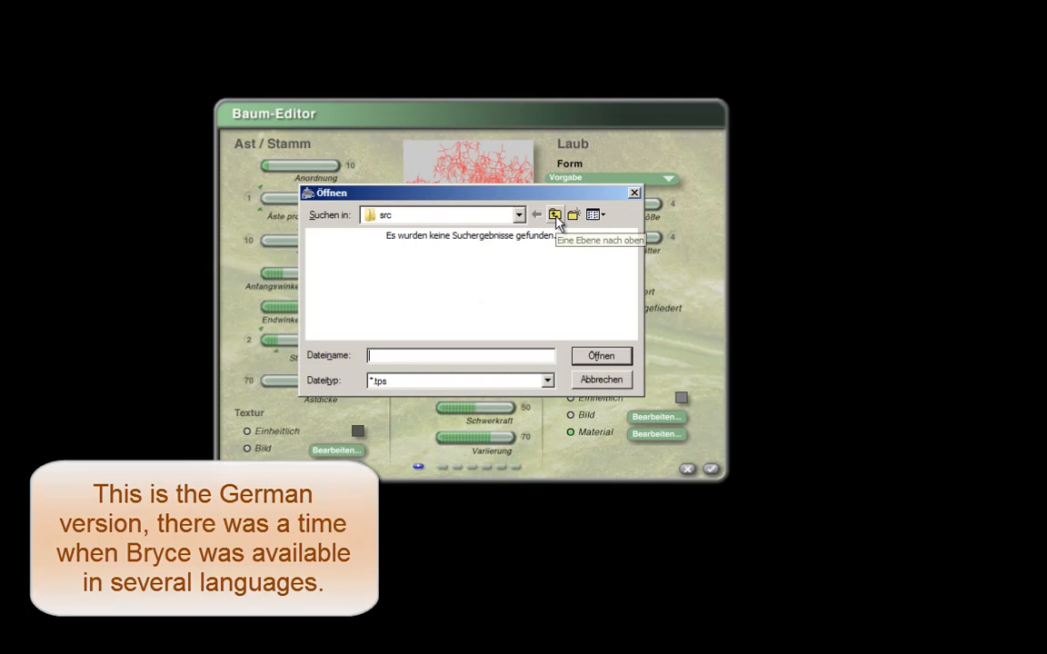
pyautogui.click(519, 215)
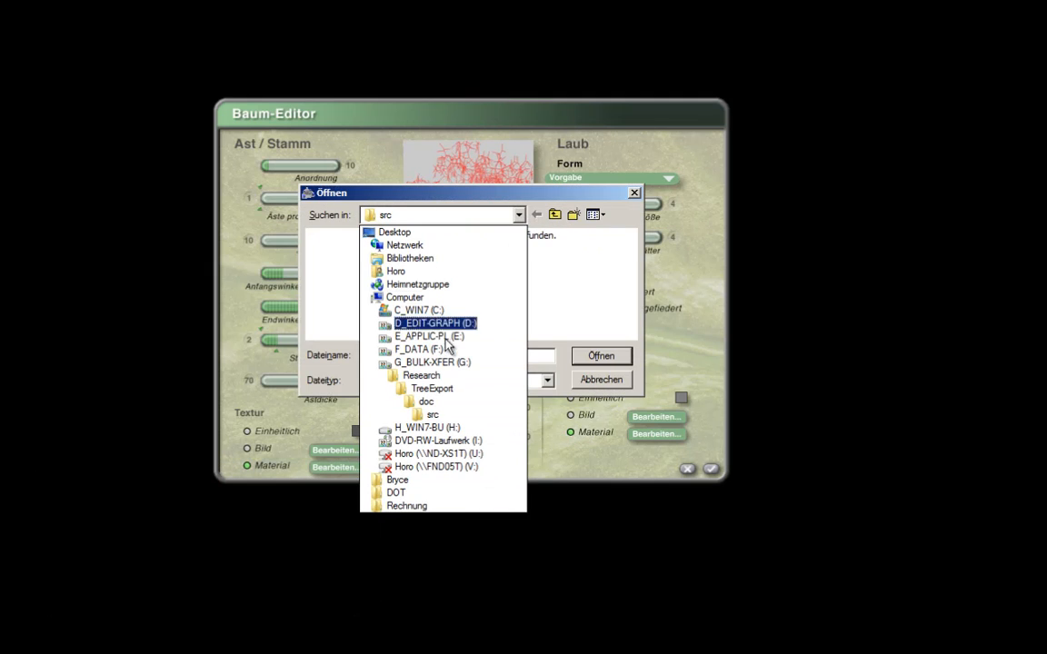
pyautogui.click(416, 324)
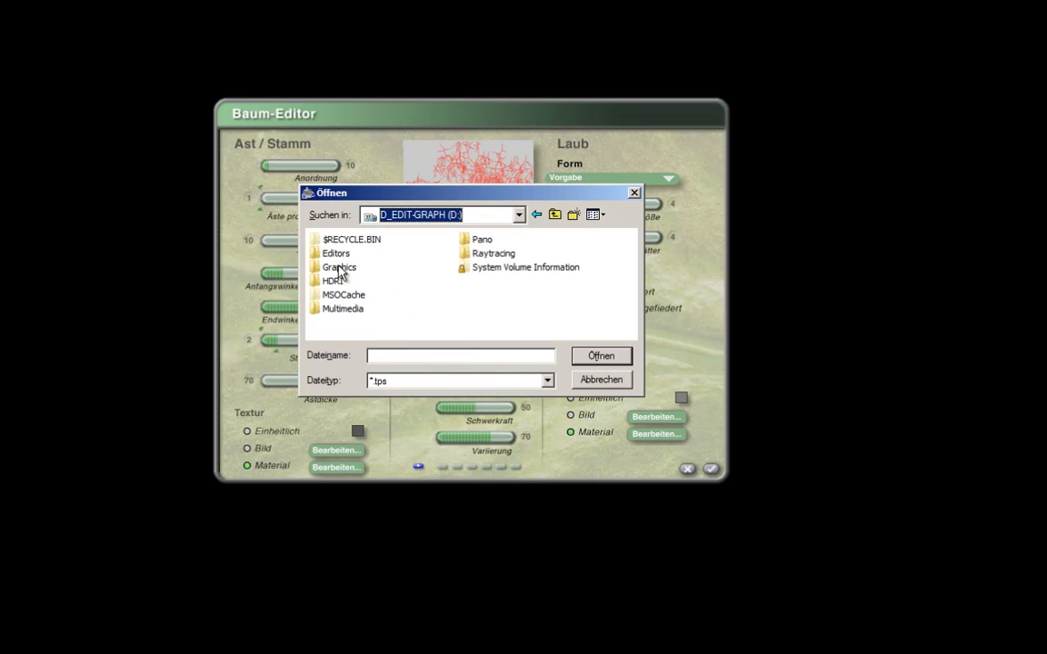
pyautogui.doubleClick(482, 255)
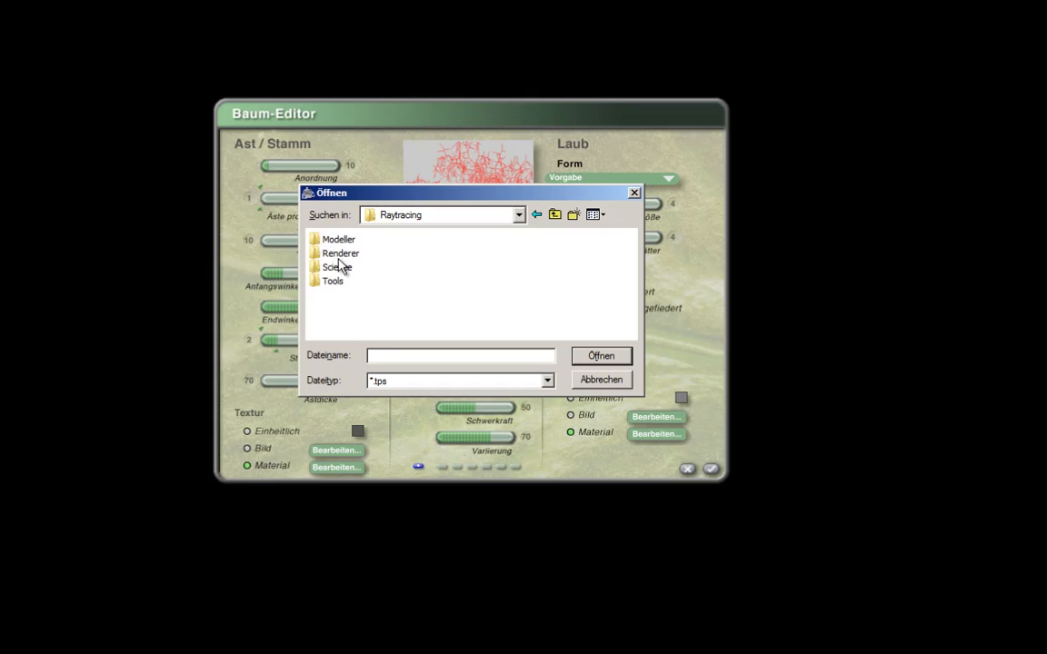
pyautogui.doubleClick(328, 254)
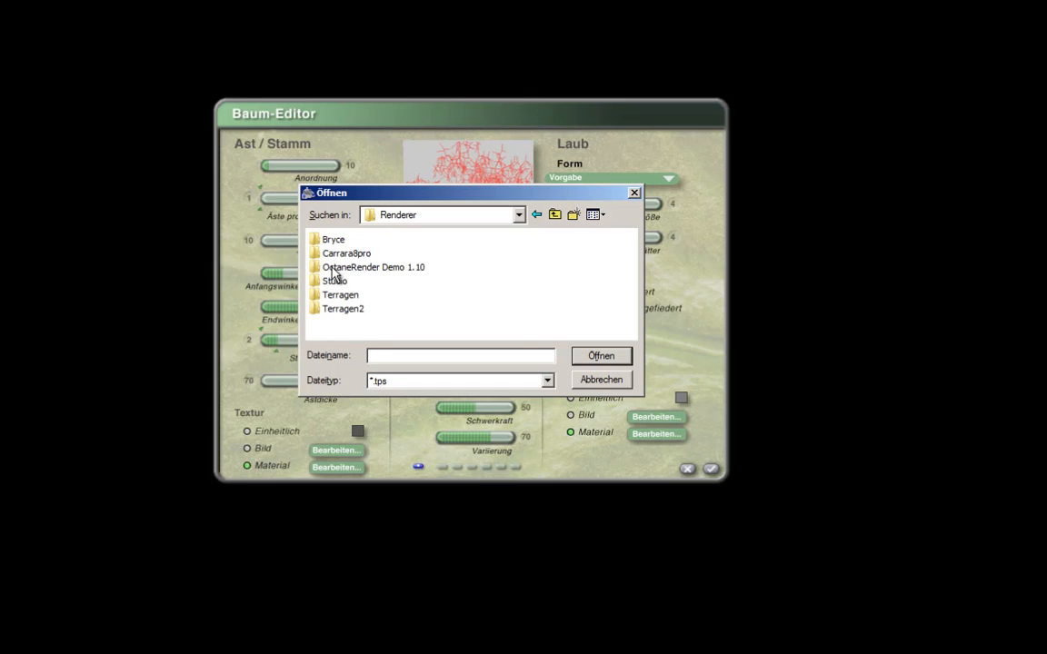
pyautogui.doubleClick(331, 240)
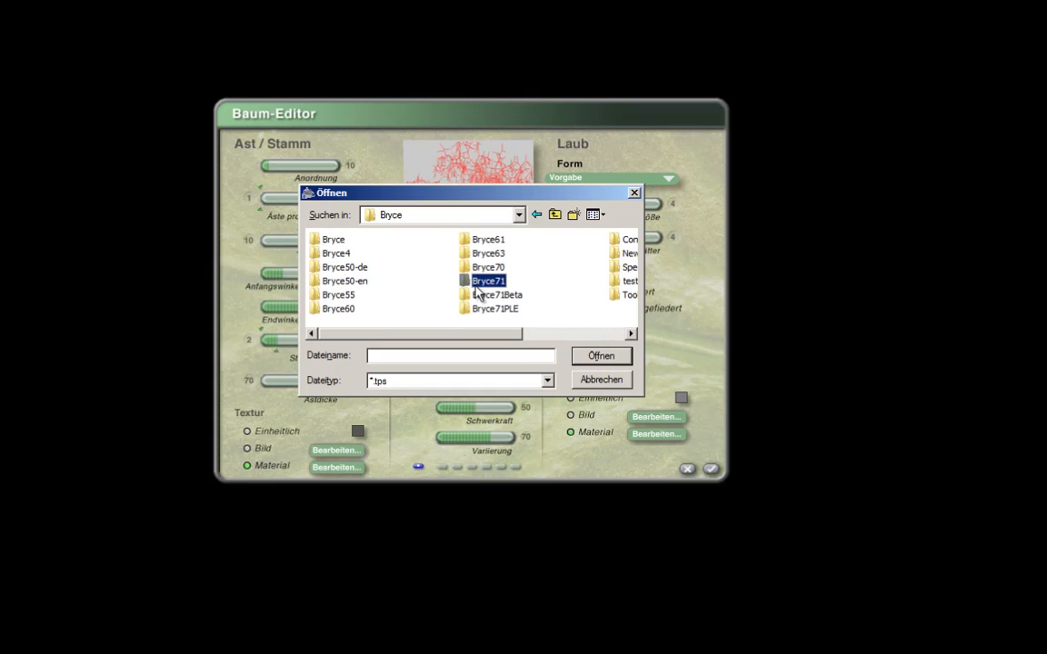
pyautogui.doubleClick(478, 283)
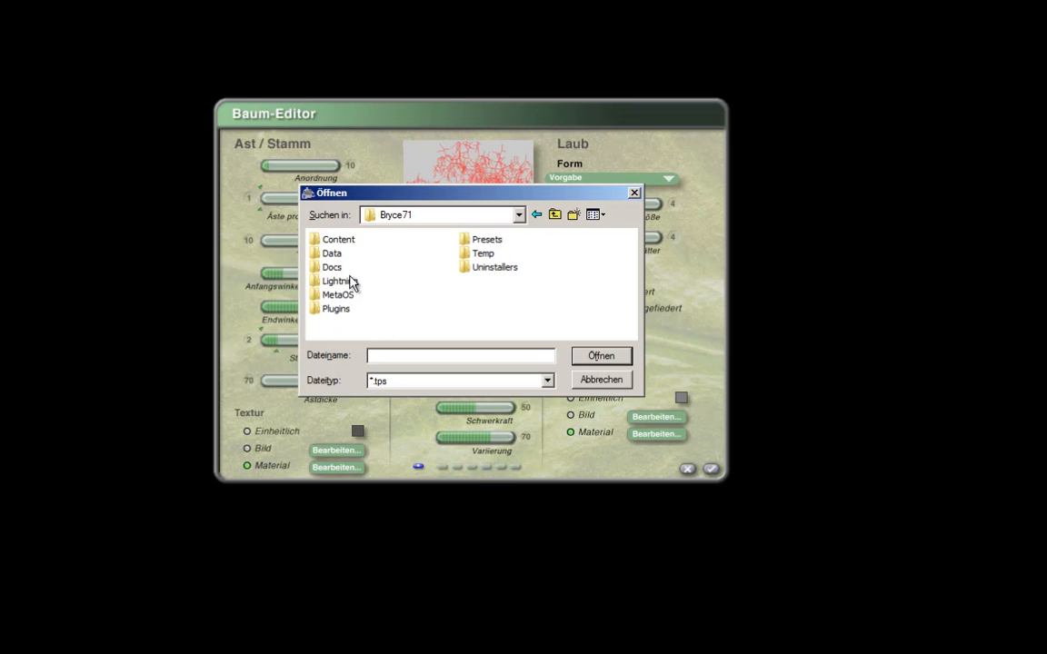
pyautogui.doubleClick(481, 239)
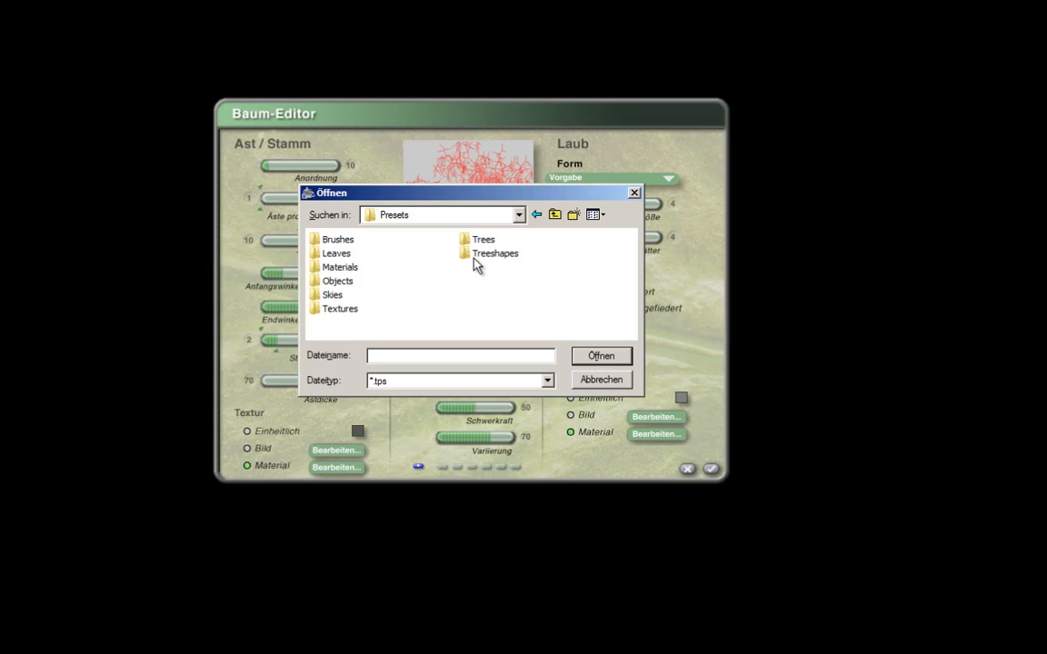
pyautogui.doubleClick(476, 254)
pyautogui.click(545, 289)
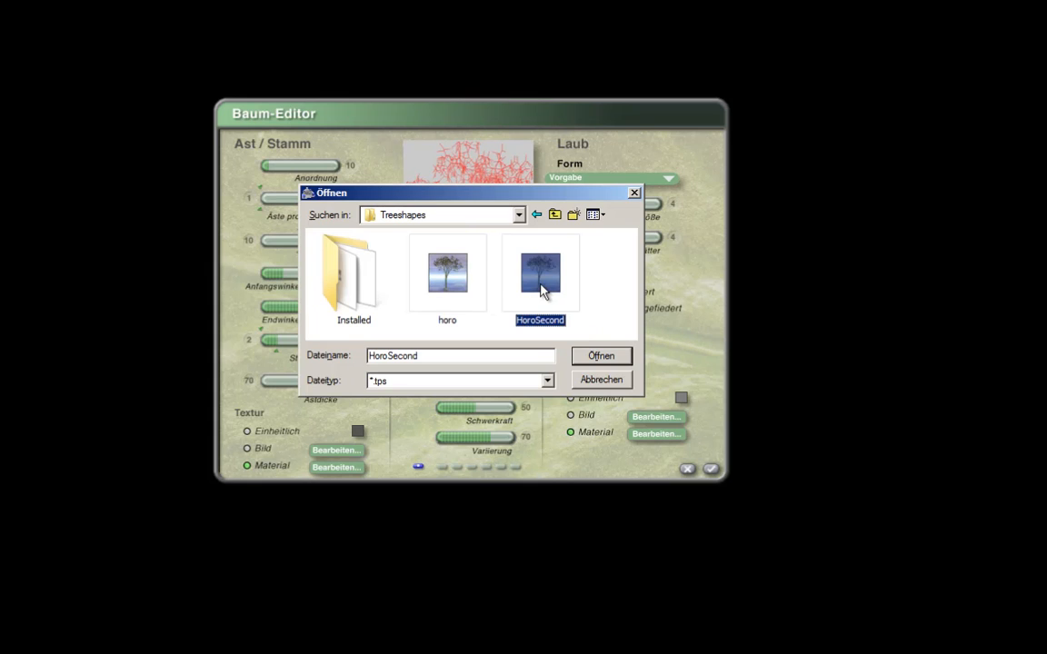
pyautogui.click(597, 357)
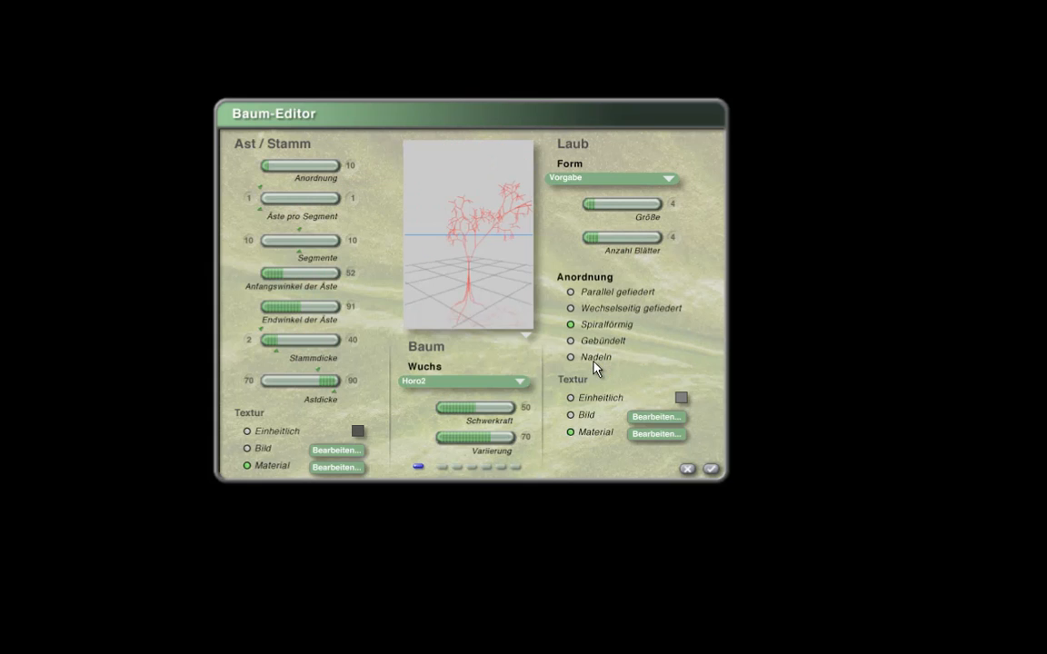
# Load HoroNr2 from the Presets > Leaves folder as the foliage shape, apply both custom shapes and render the tree
pyautogui.click(588, 189)
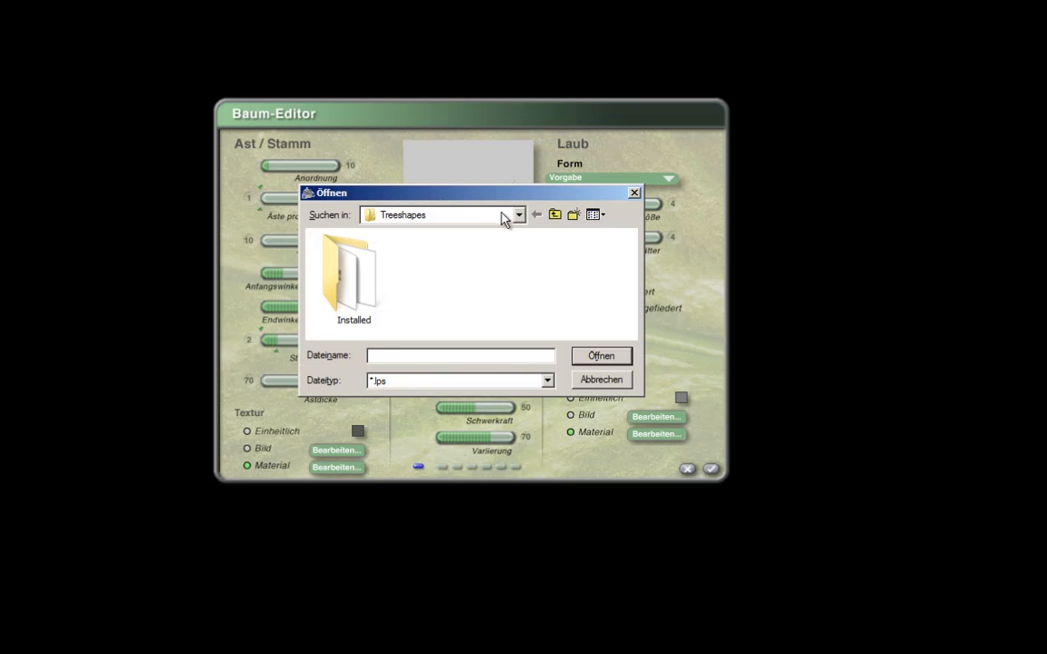
pyautogui.click(555, 216)
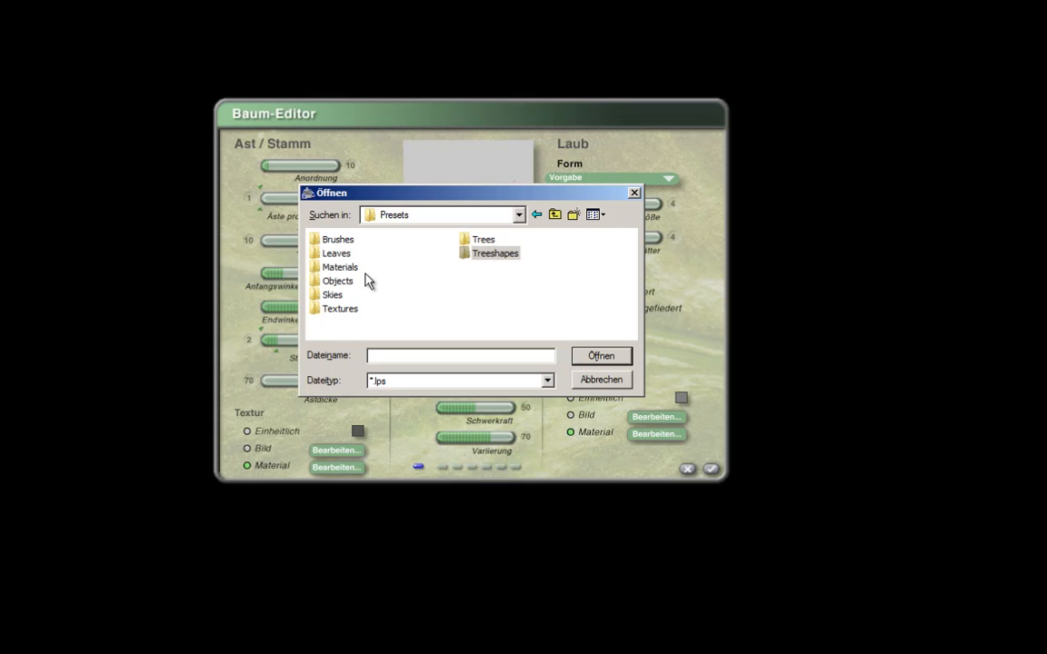
pyautogui.doubleClick(337, 255)
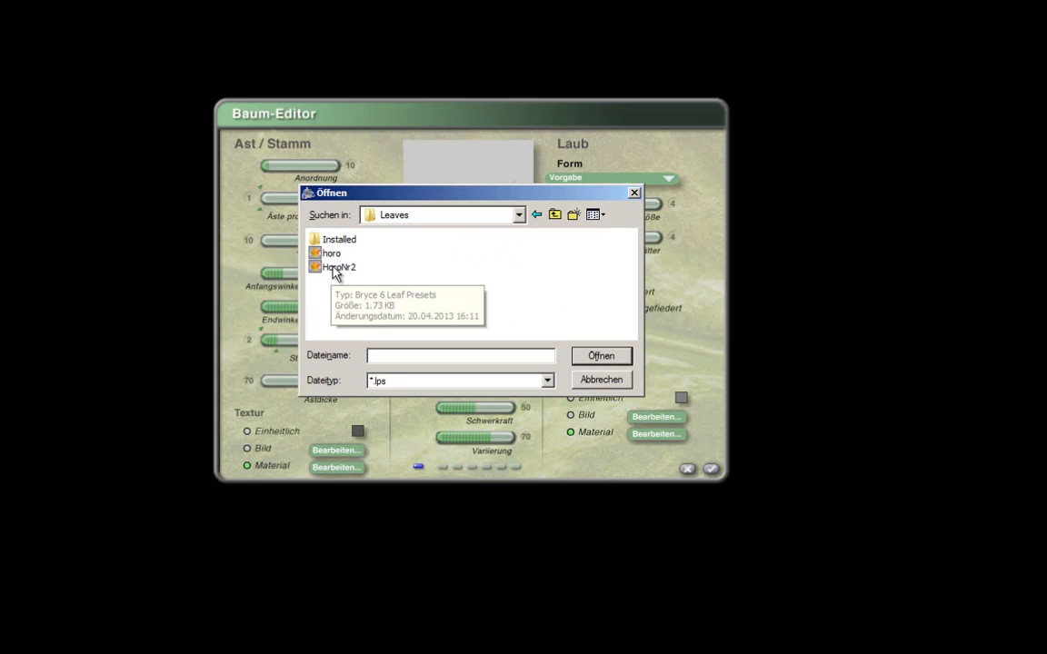
pyautogui.doubleClick(336, 267)
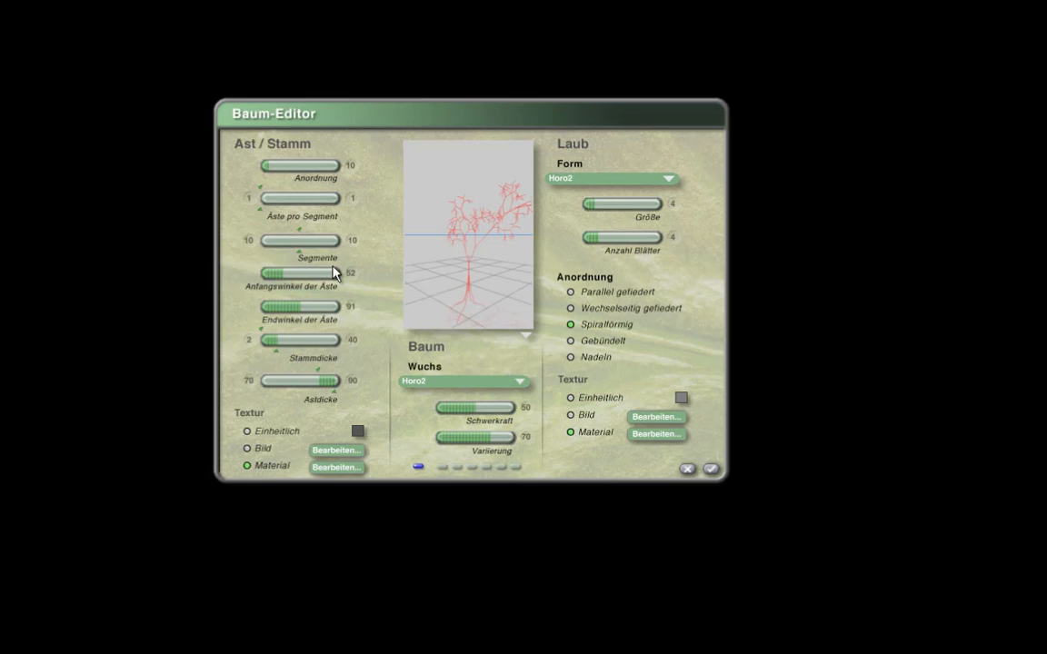
pyautogui.click(712, 469)
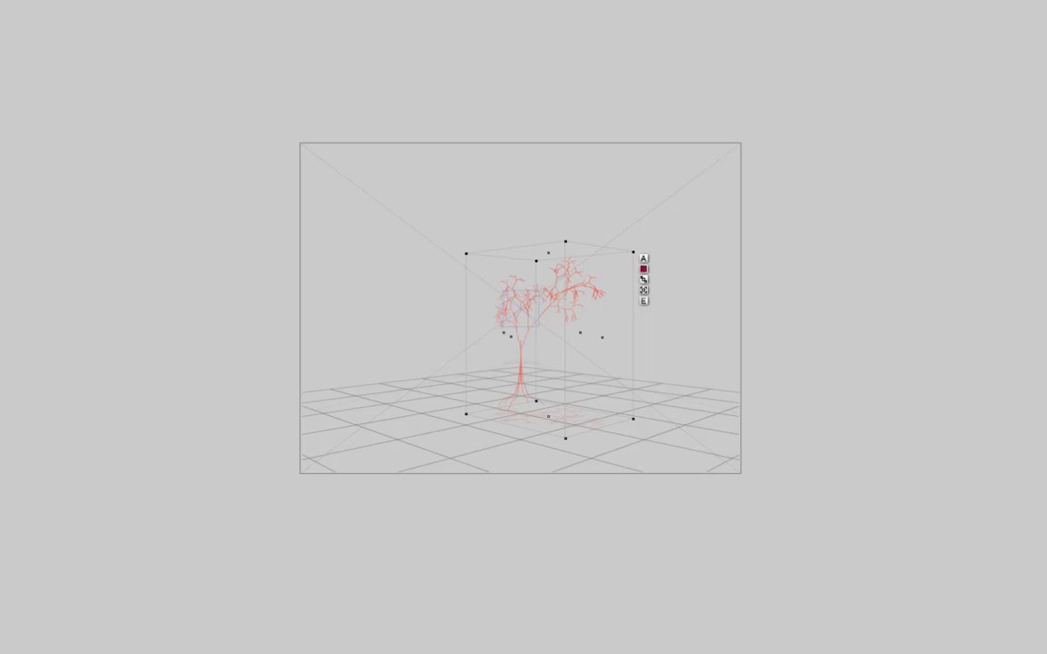
pyautogui.hotkey('ctrl', 'r')
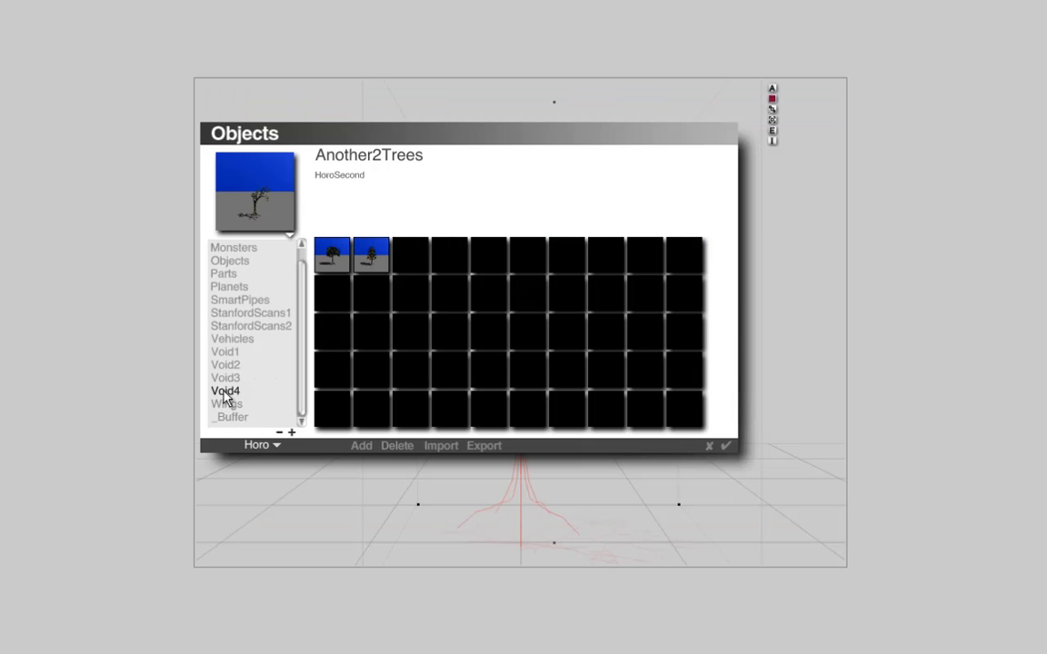
# Add the tree to the Void4 category of the object library as Tree 3 with the description "blabla"
pyautogui.click(368, 447)
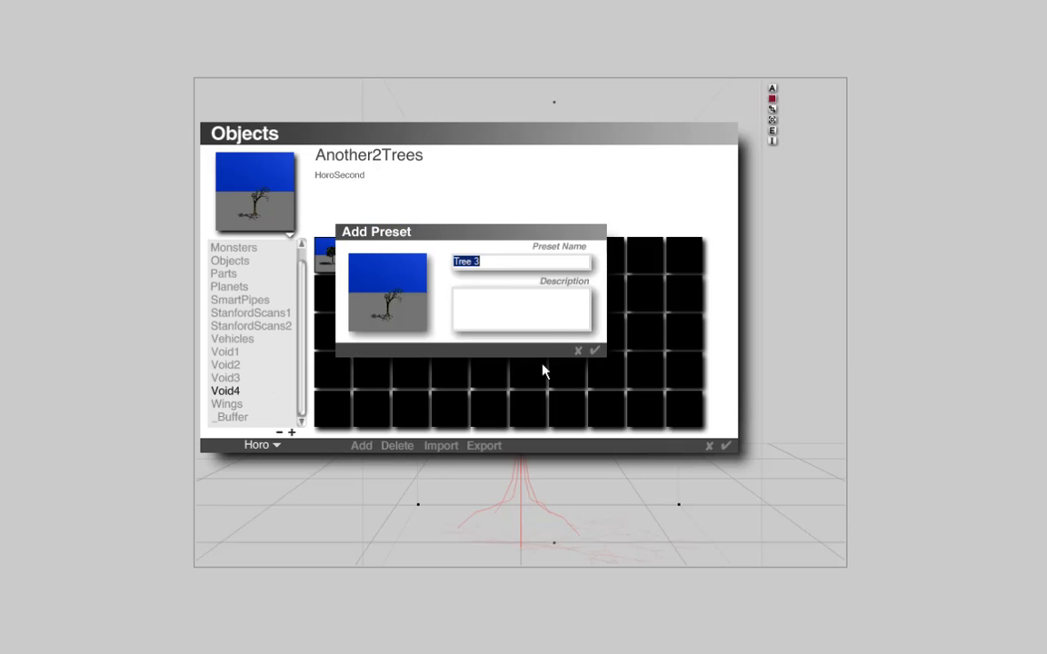
pyautogui.click(504, 309)
pyautogui.write('blabla')
pyautogui.press('Return')
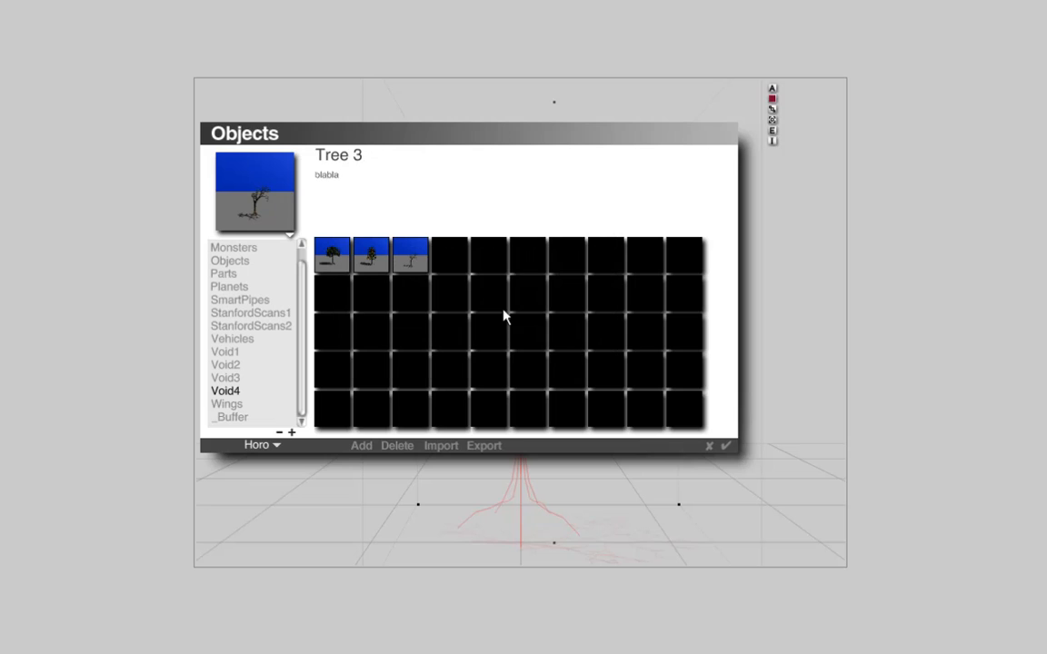
pyautogui.click(726, 447)
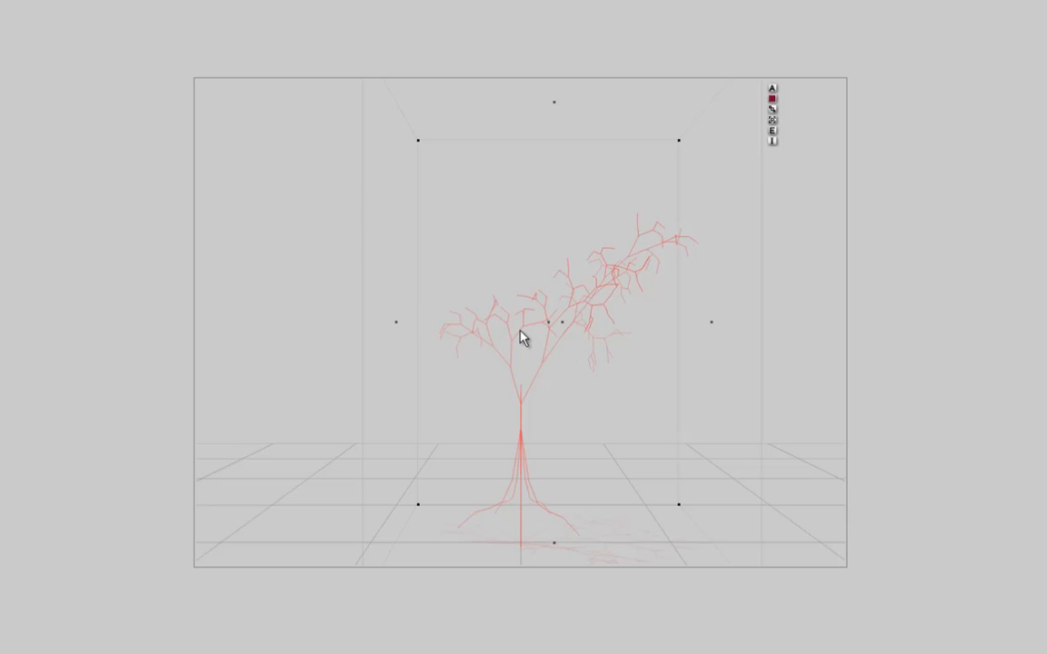
# Reselect the tree, try deleting it from the scene, and undo the deletion
pyautogui.click(517, 353)
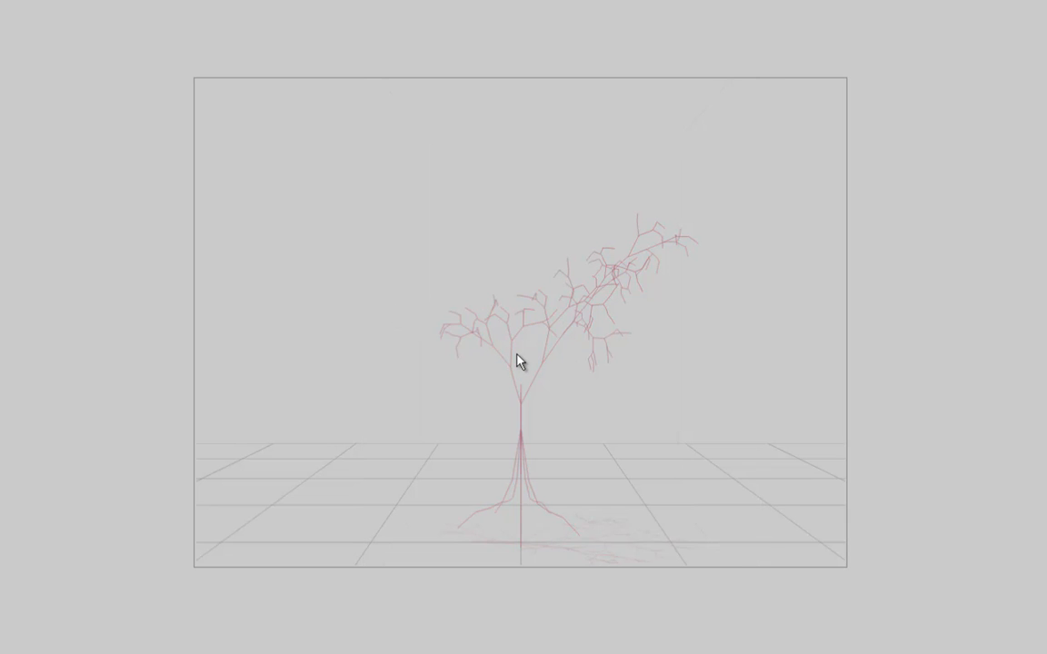
pyautogui.click(504, 327)
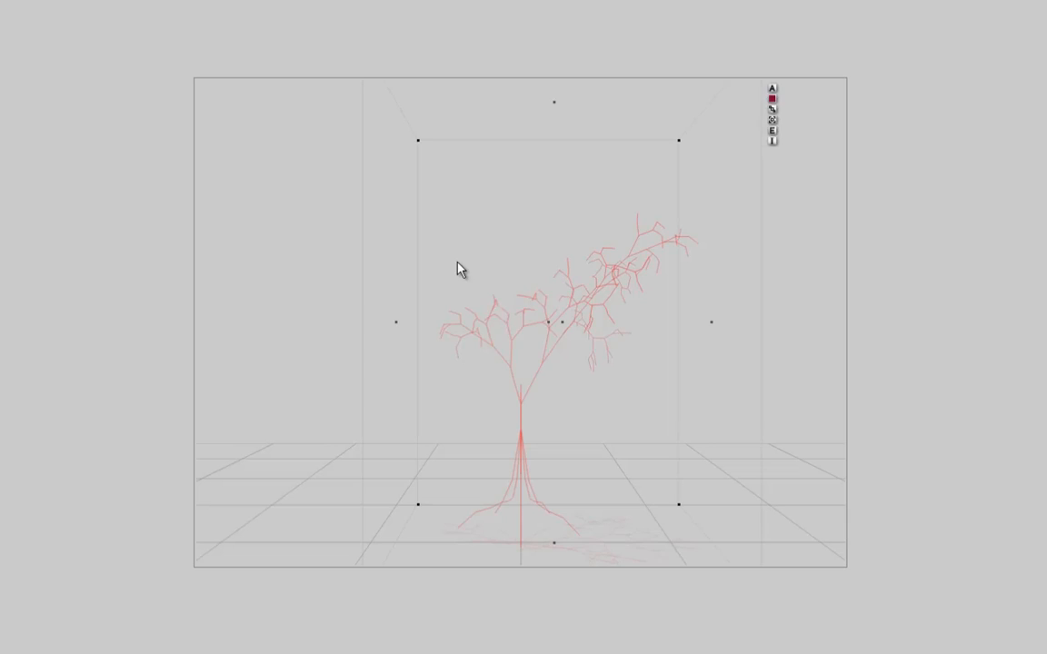
pyautogui.press('Delete')
pyautogui.hotkey('ctrl', 'z')
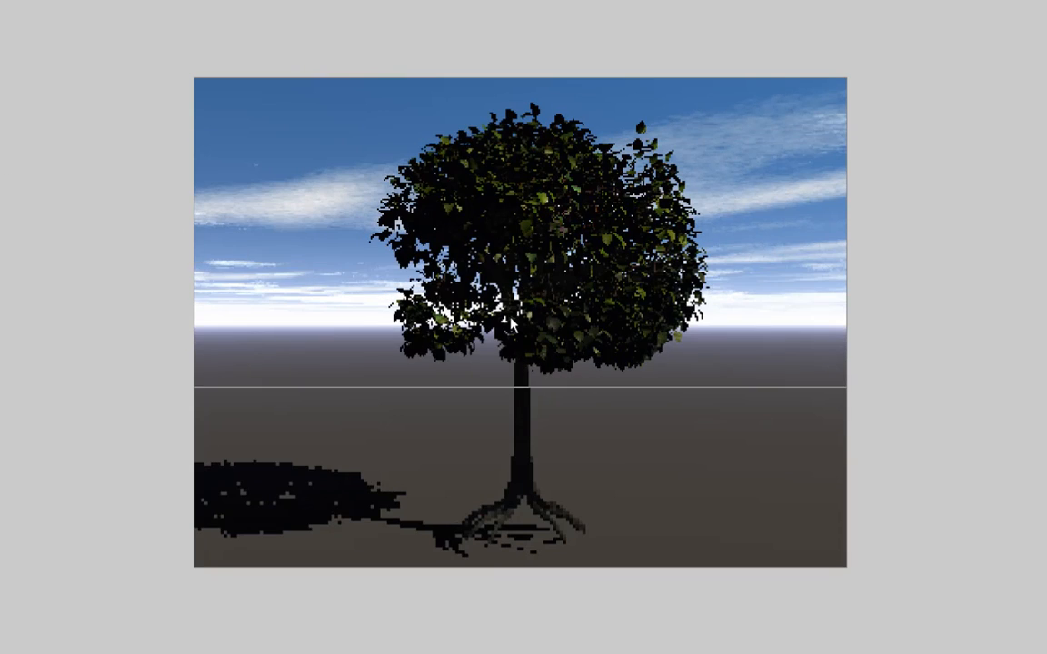
# Leave the render view and group all objects in the scene, including the ground plane
pyautogui.press('Escape')
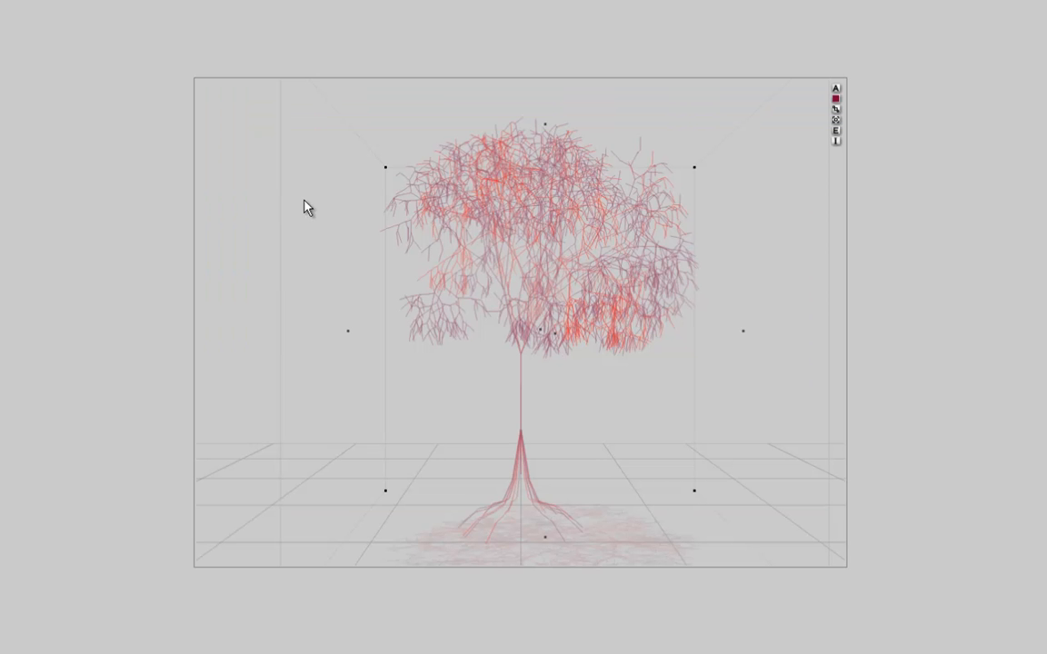
pyautogui.hotkey('ctrl', 'a')
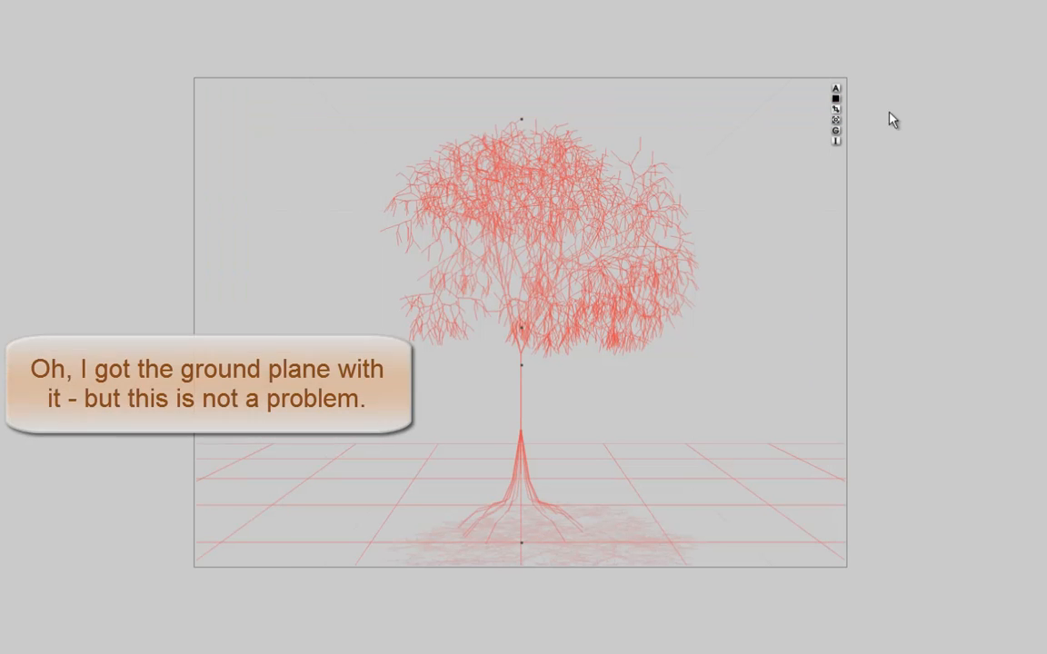
pyautogui.click(836, 130)
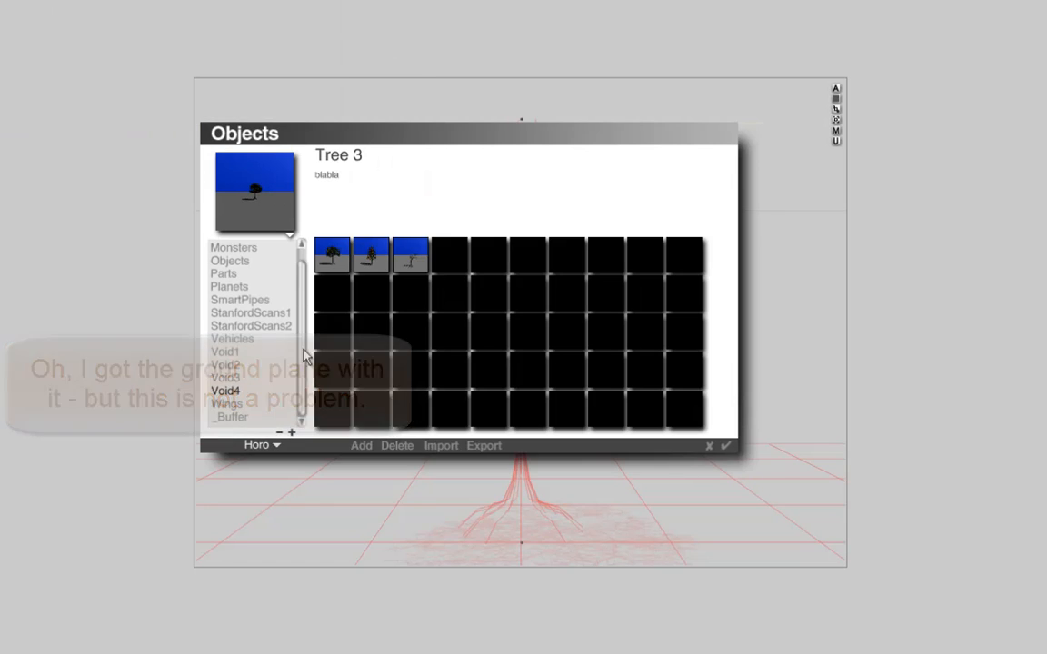
# Add the group to the Void4 object presets as Group 1 with the description "another one"
pyautogui.click(362, 446)
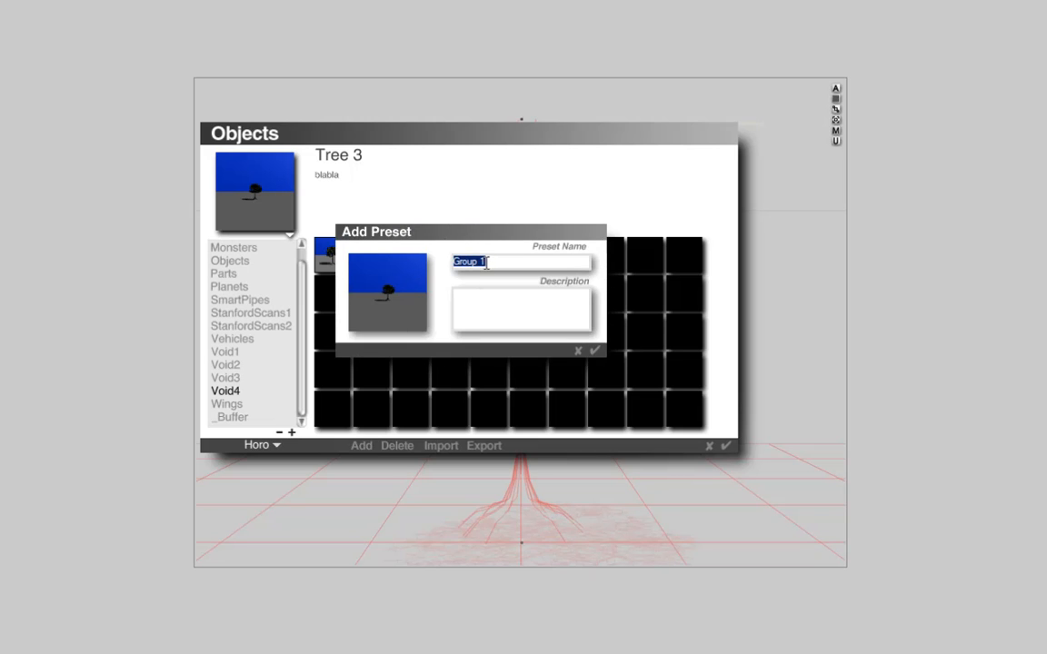
pyautogui.click(497, 315)
pyautogui.write('another one')
pyautogui.press('Return')
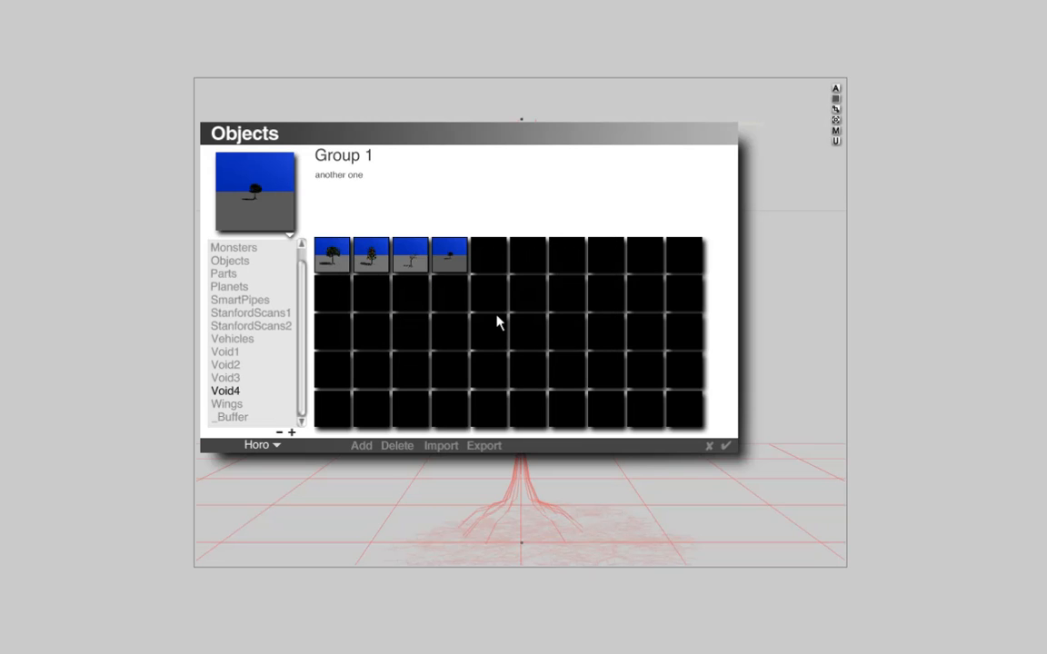
pyautogui.click(724, 447)
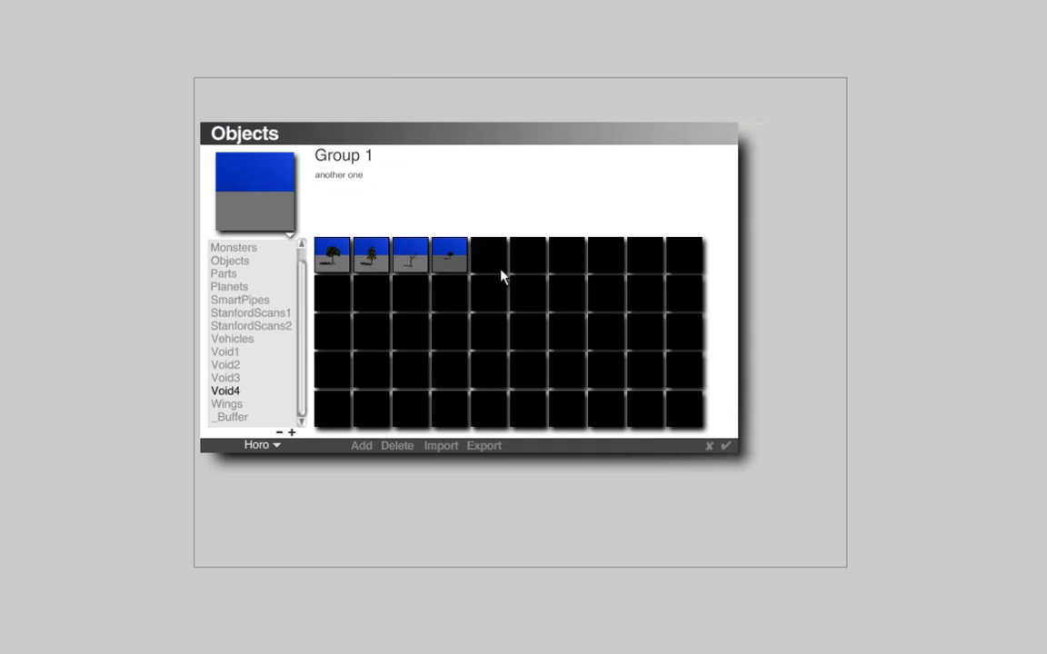
# Load the Group 1 object preset into the empty scene, render it and return to the wireframe view
pyautogui.click(724, 447)
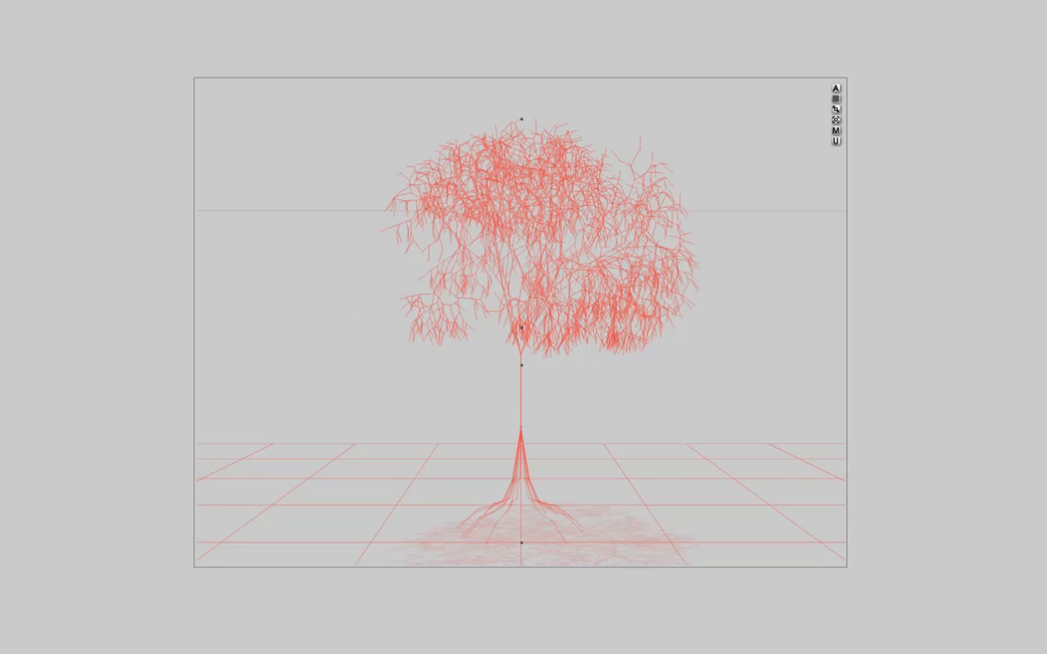
pyautogui.hotkey('ctrl', 'r')
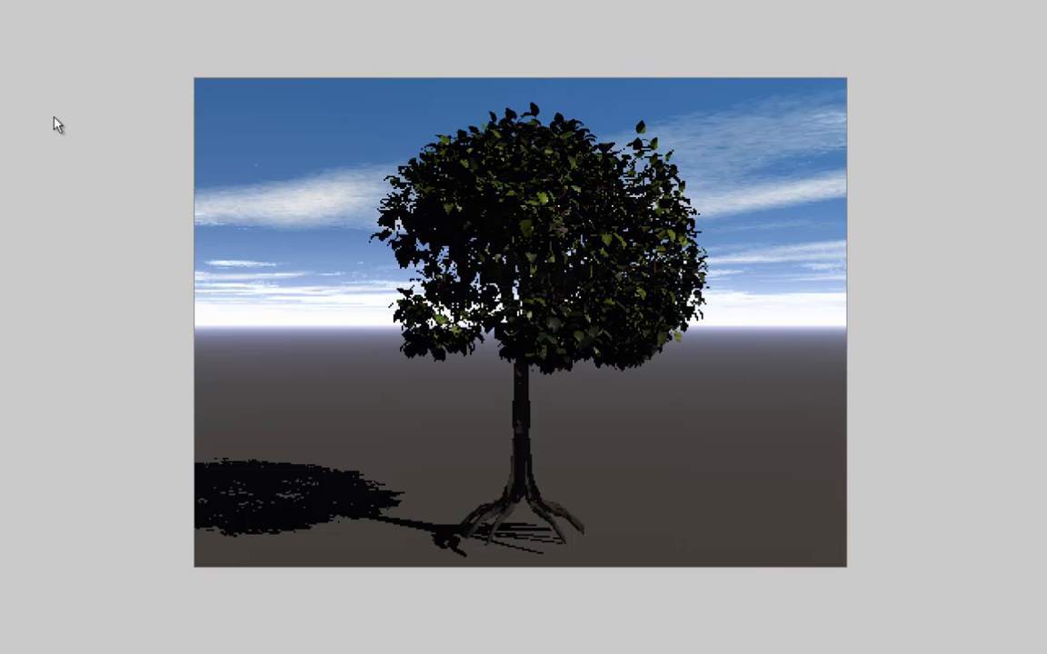
pyautogui.press('Escape')
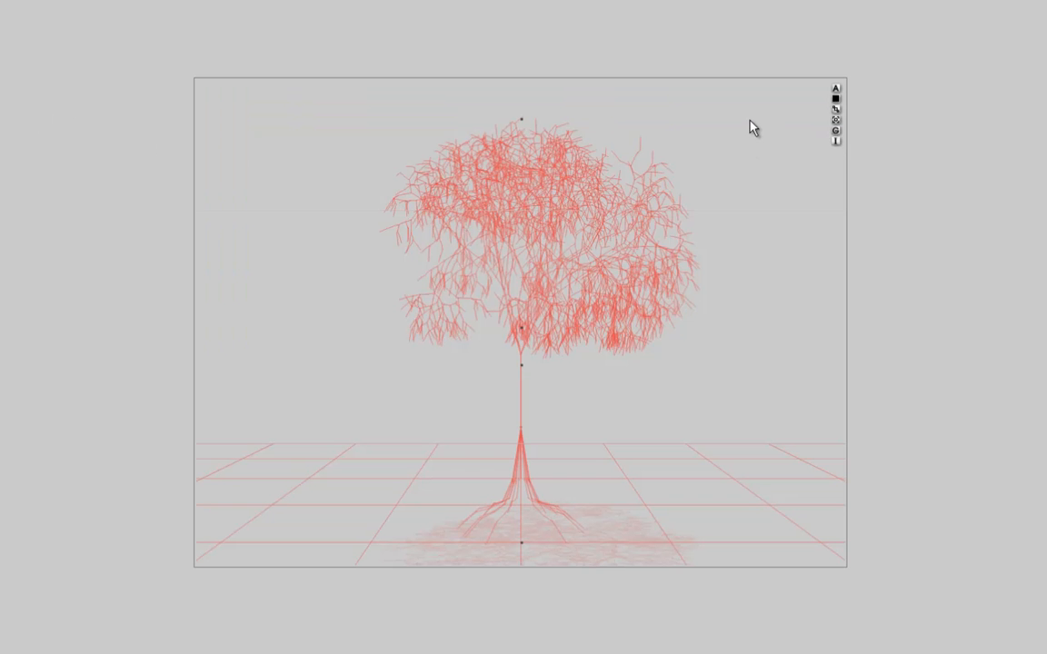
# Select only the tree, set its branch Distribution to 20 in the Tree Lab, and render the scene
pyautogui.click(749, 124)
pyautogui.click(560, 208)
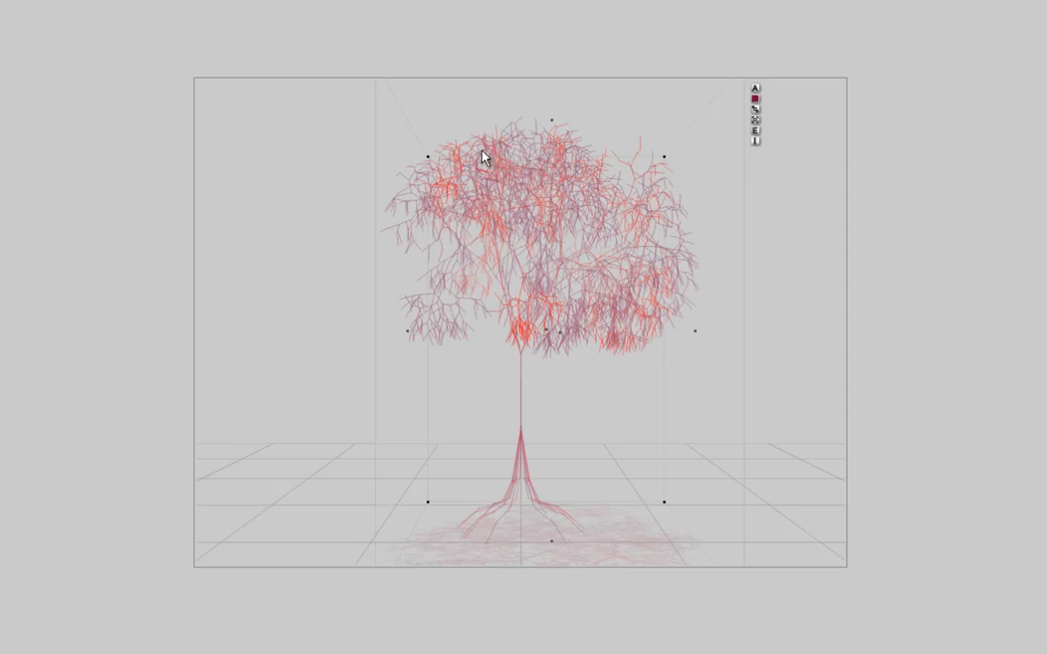
pyautogui.click(754, 131)
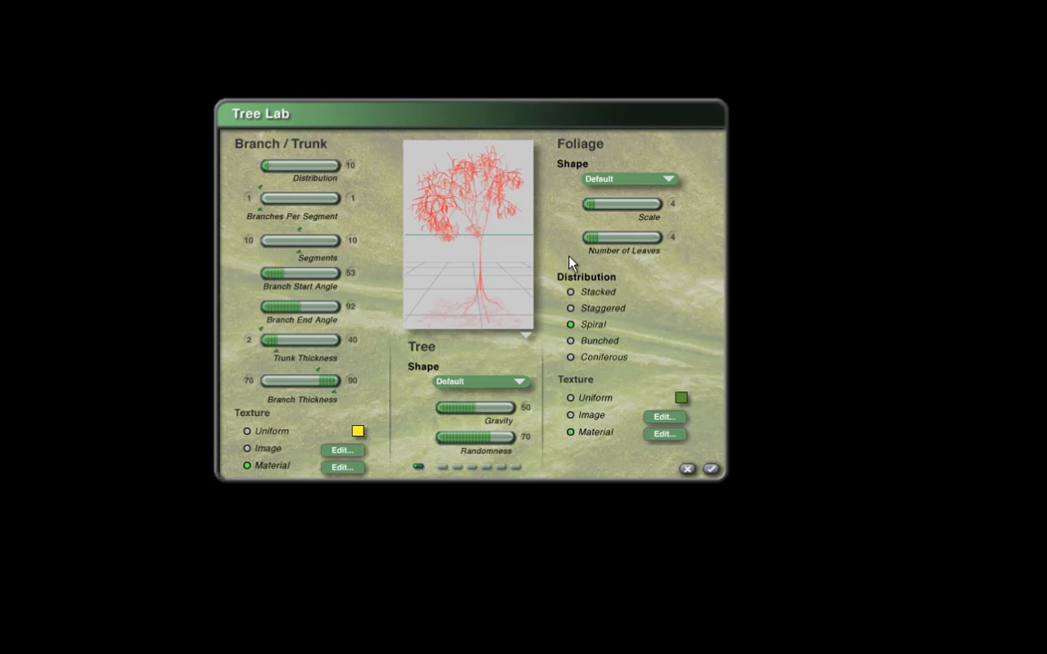
pyautogui.click(278, 167)
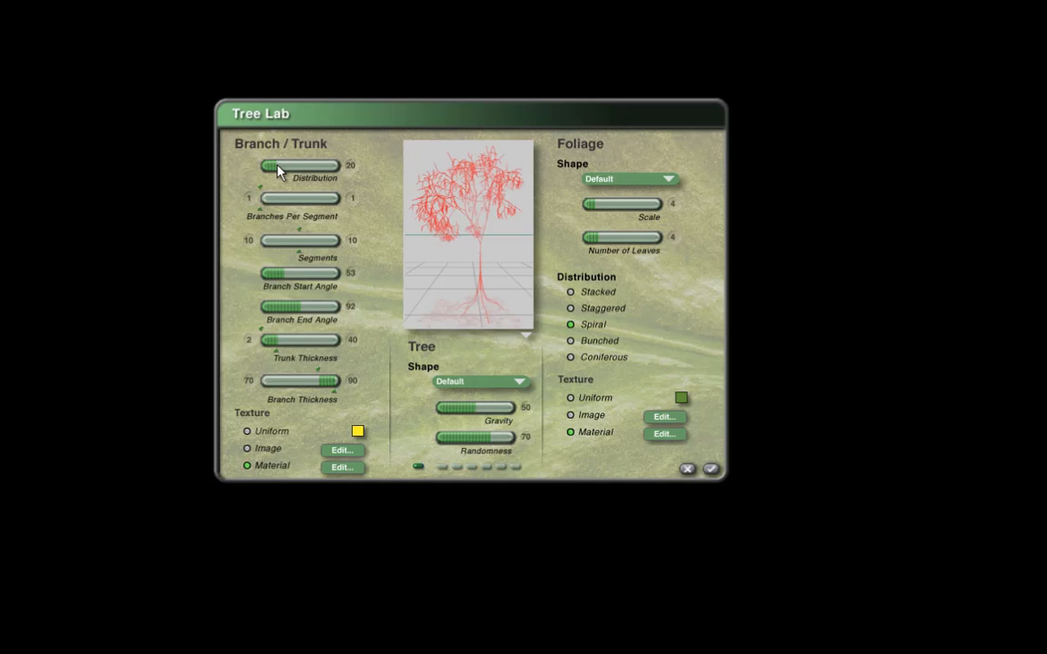
pyautogui.click(711, 469)
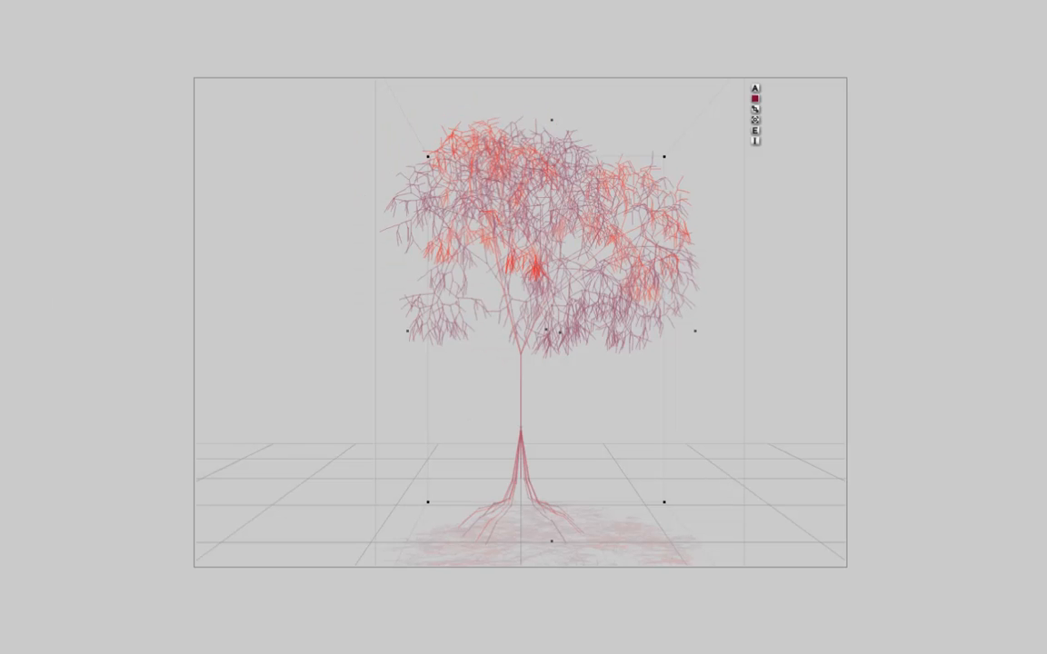
pyautogui.hotkey('ctrl', 'r')
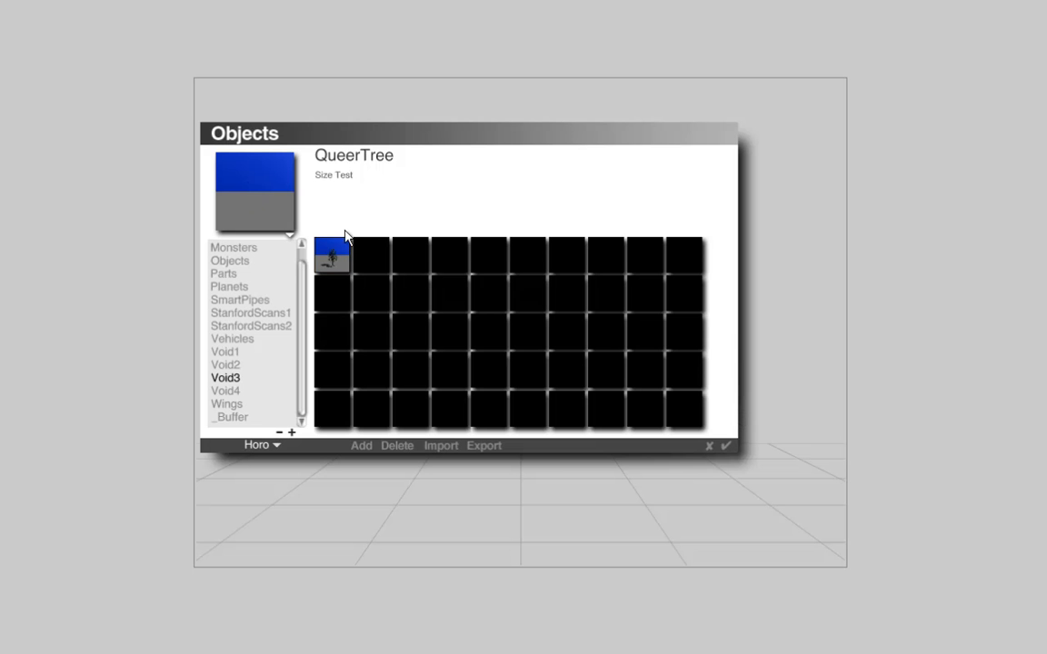
# Load the QueerTree object preset from Void3 into the empty scene and select the tree
pyautogui.click(332, 261)
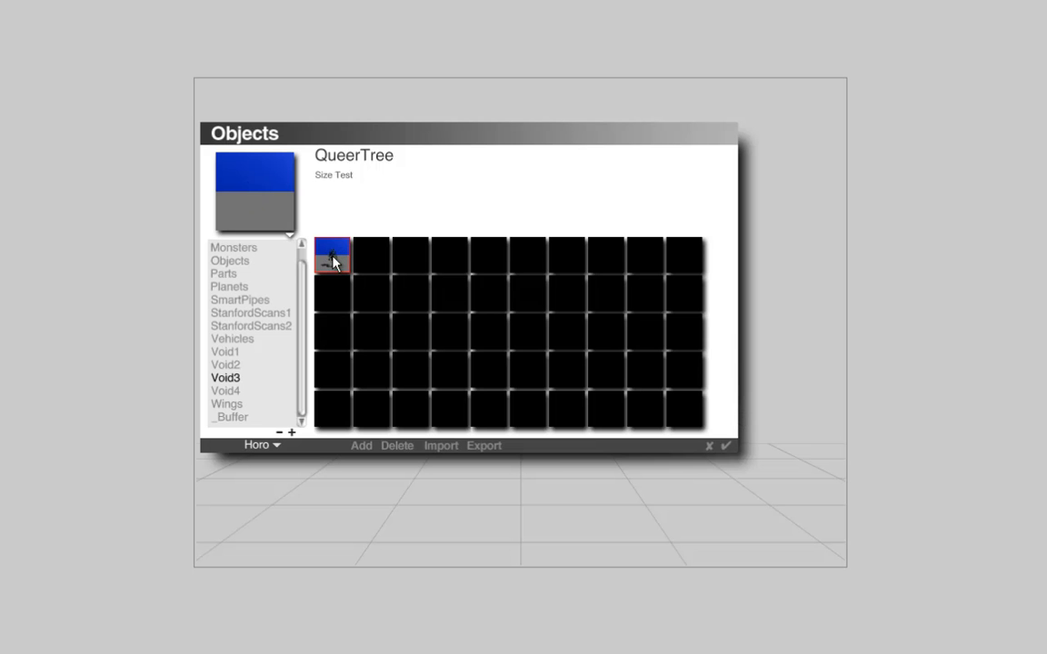
pyautogui.click(723, 446)
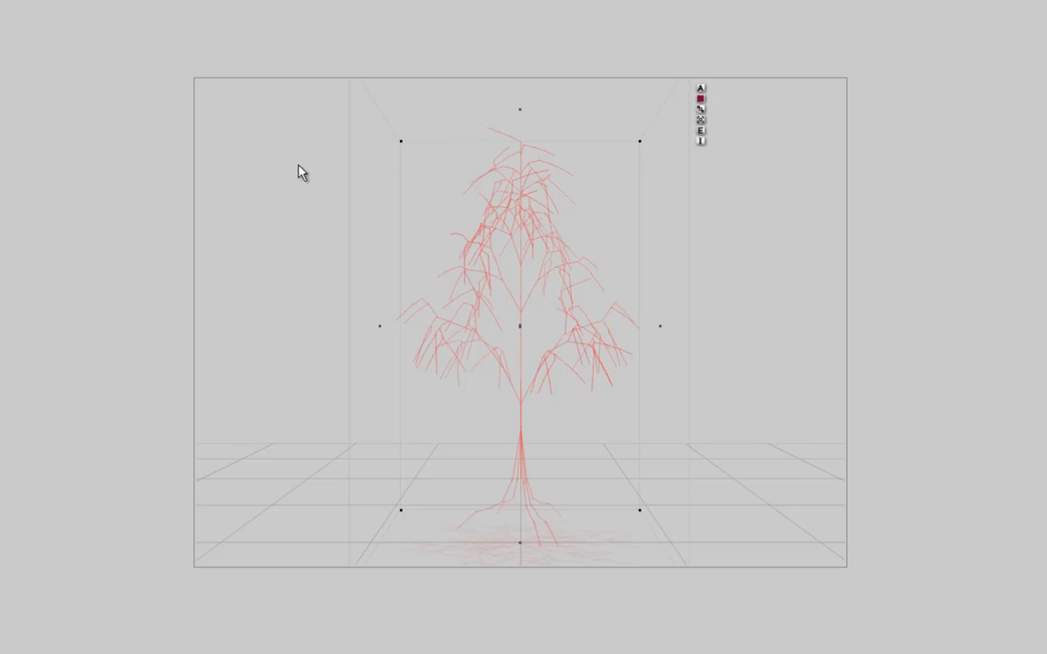
pyautogui.click(433, 210)
pyautogui.click(539, 242)
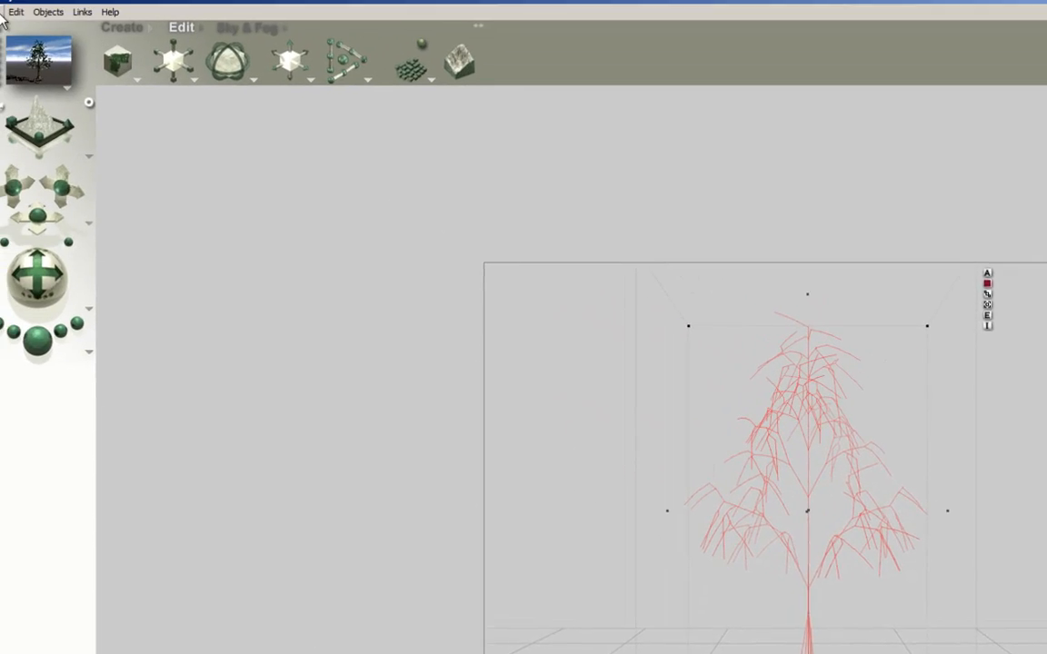
# Start exporting the tree as an object and switch the trunk and leaves export options off and on again
pyautogui.click(14, 24)
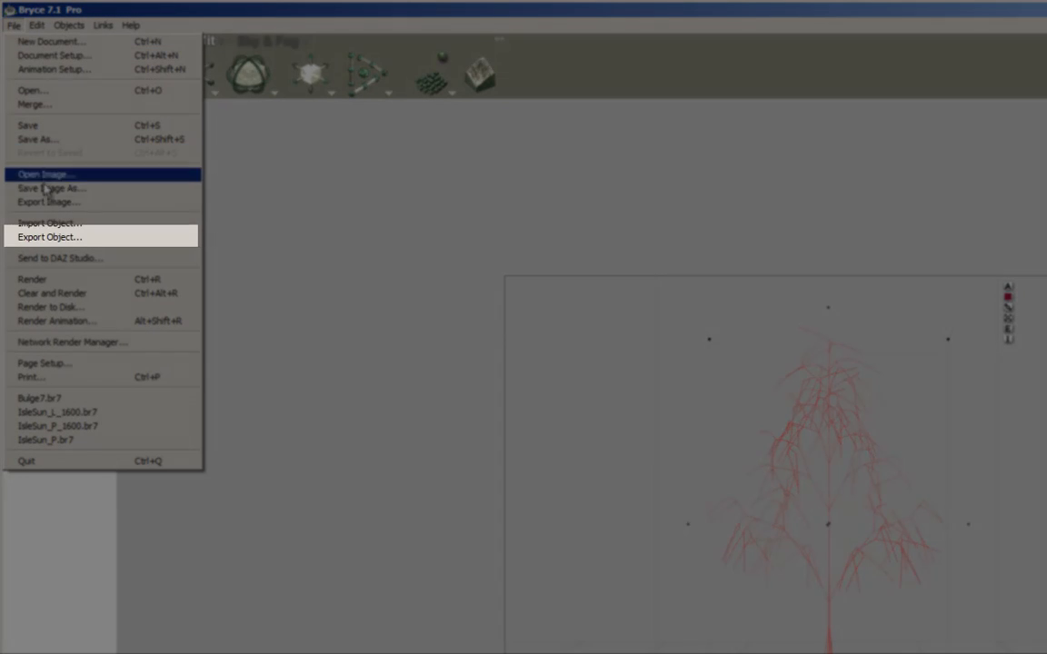
pyautogui.click(47, 237)
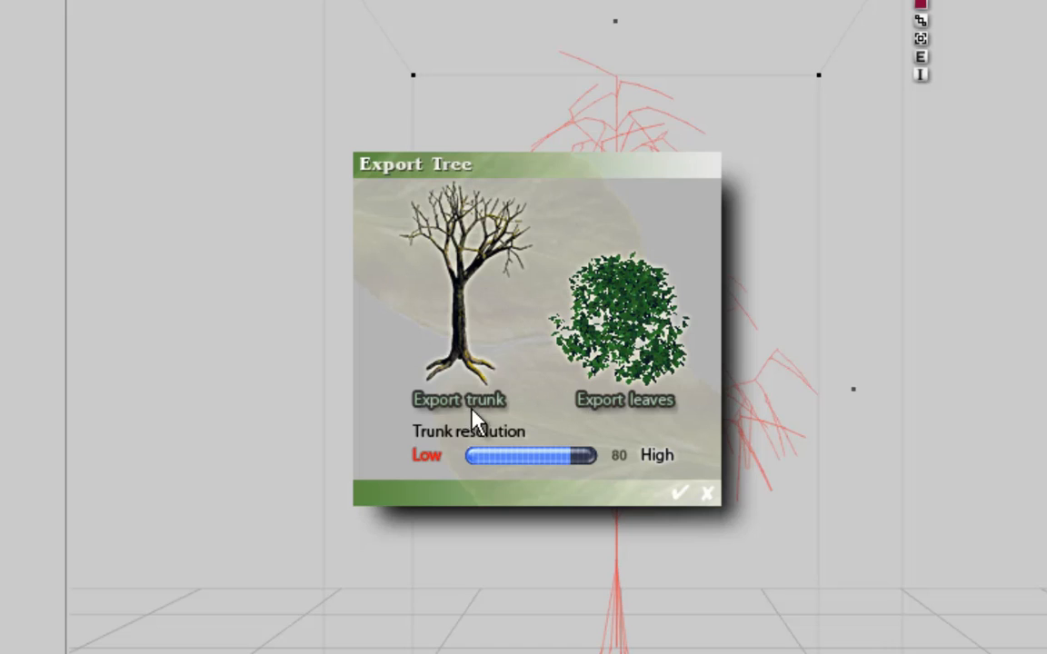
pyautogui.click(439, 402)
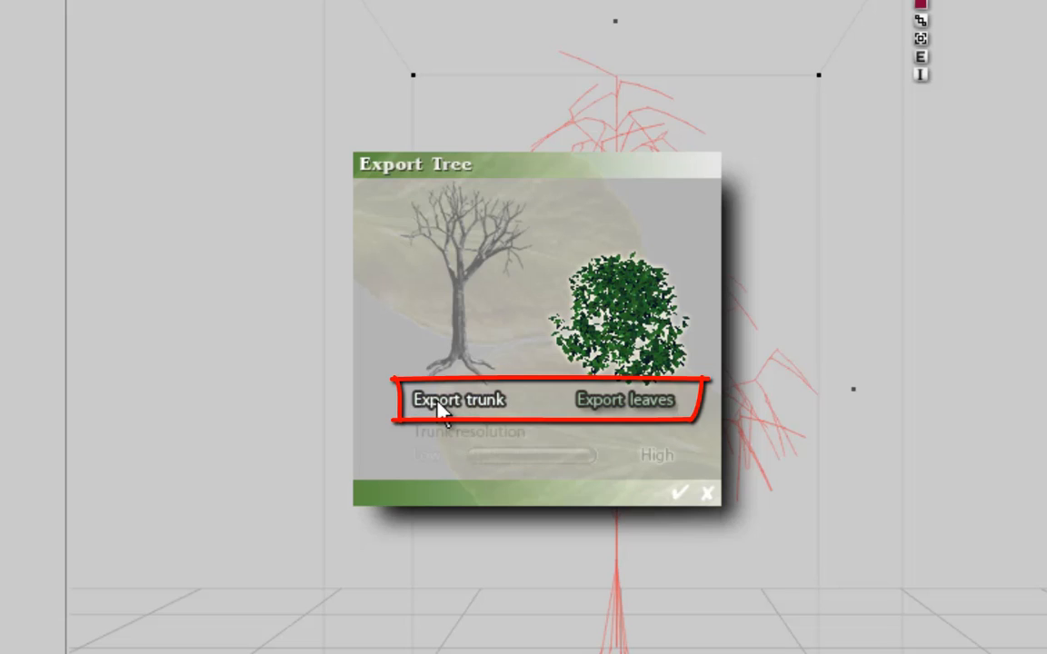
pyautogui.click(438, 403)
pyautogui.click(438, 402)
pyautogui.click(439, 403)
pyautogui.click(609, 402)
pyautogui.click(609, 402)
pyautogui.click(609, 403)
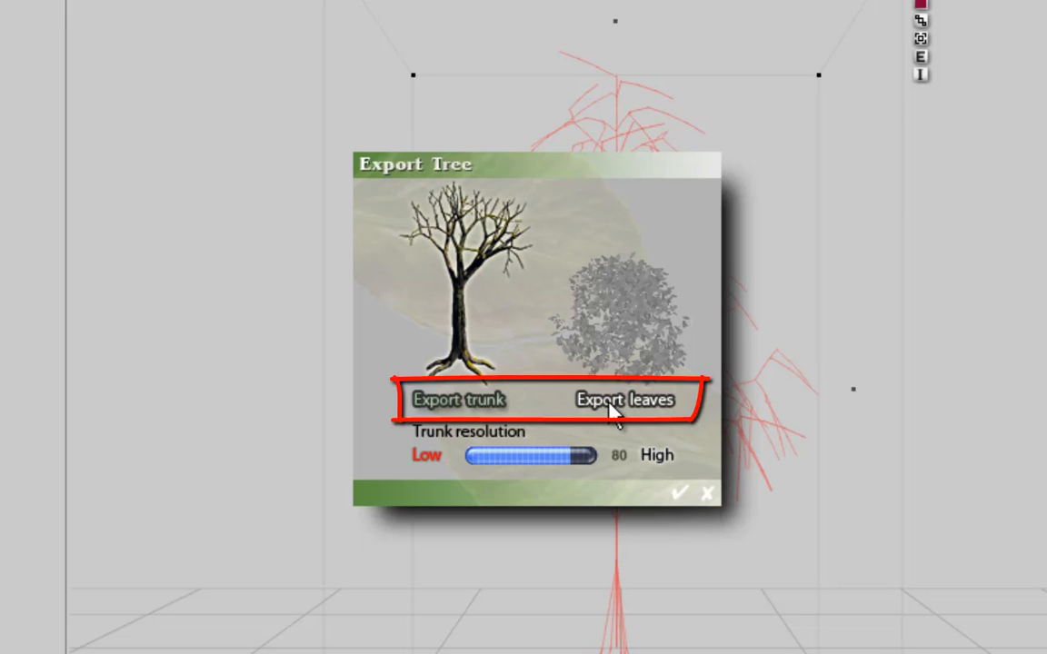
pyautogui.click(610, 404)
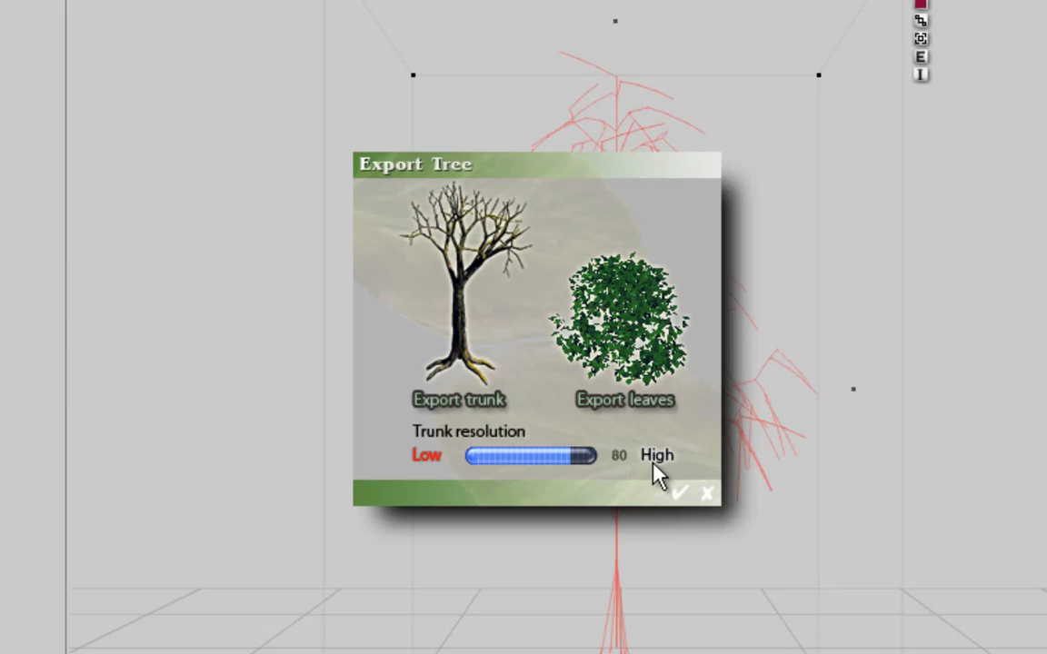
# Set the trunk resolution to 20, view the available export file types, and cancel saving the file
pyautogui.click(493, 459)
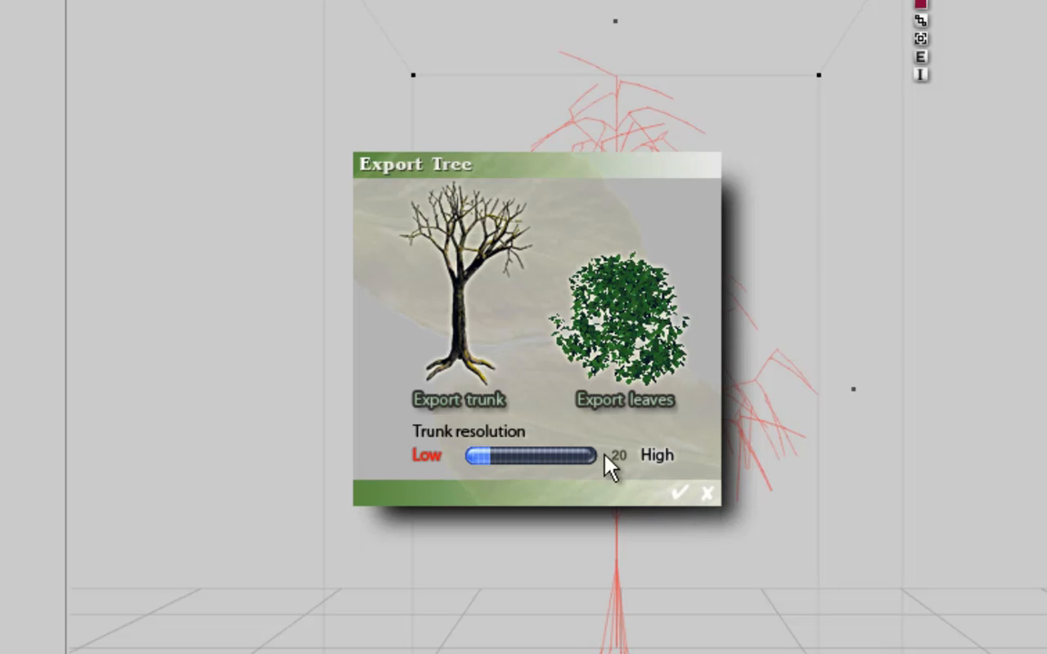
pyautogui.click(679, 492)
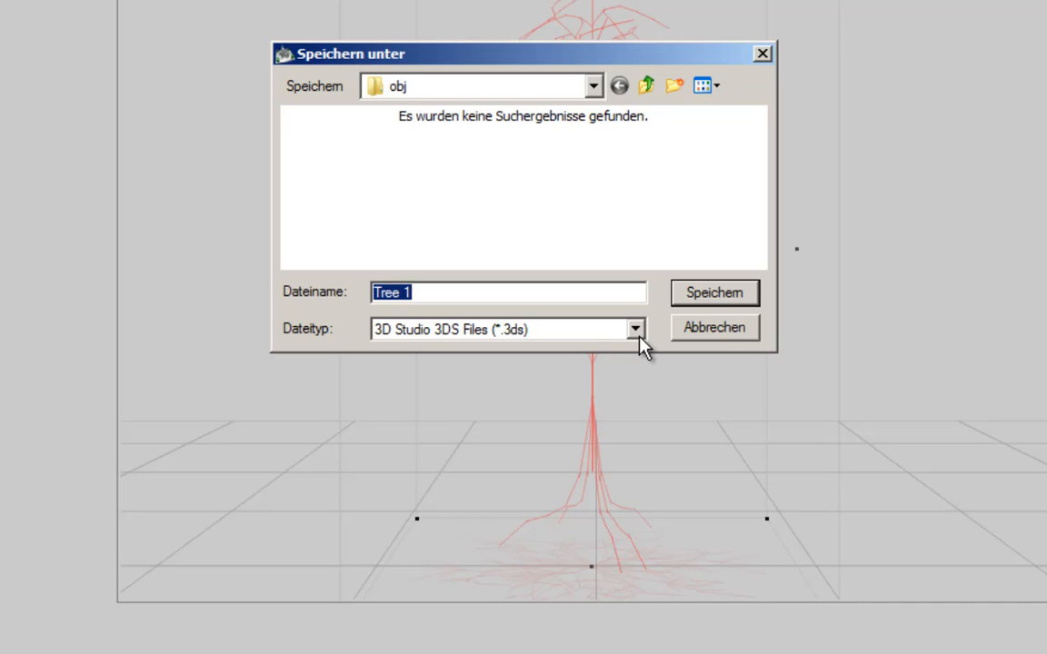
pyautogui.click(636, 334)
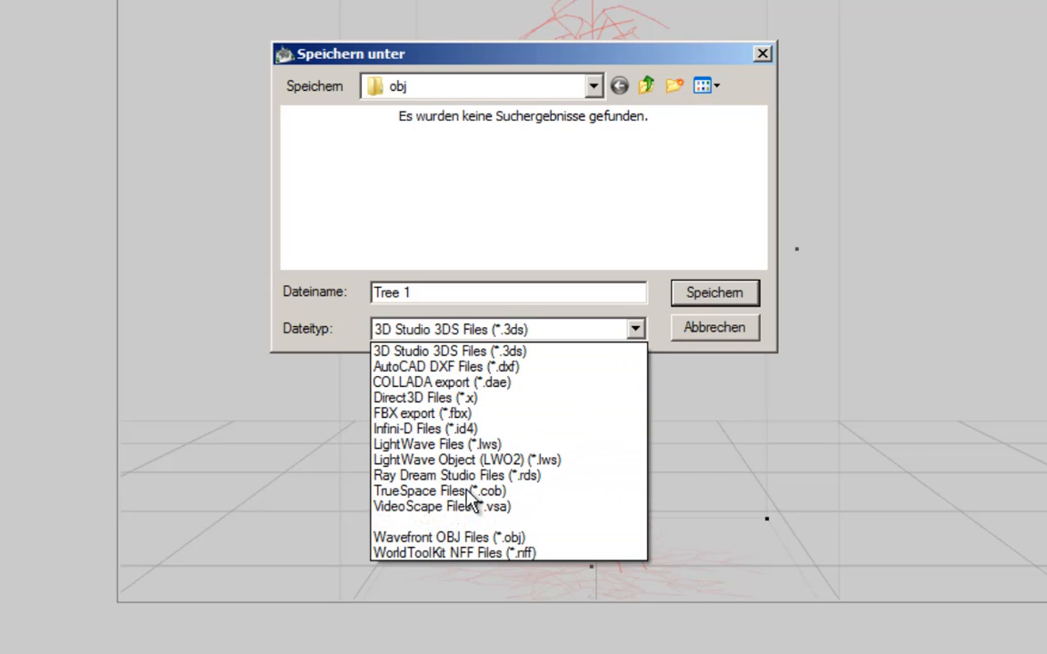
pyautogui.click(707, 333)
pyautogui.click(707, 332)
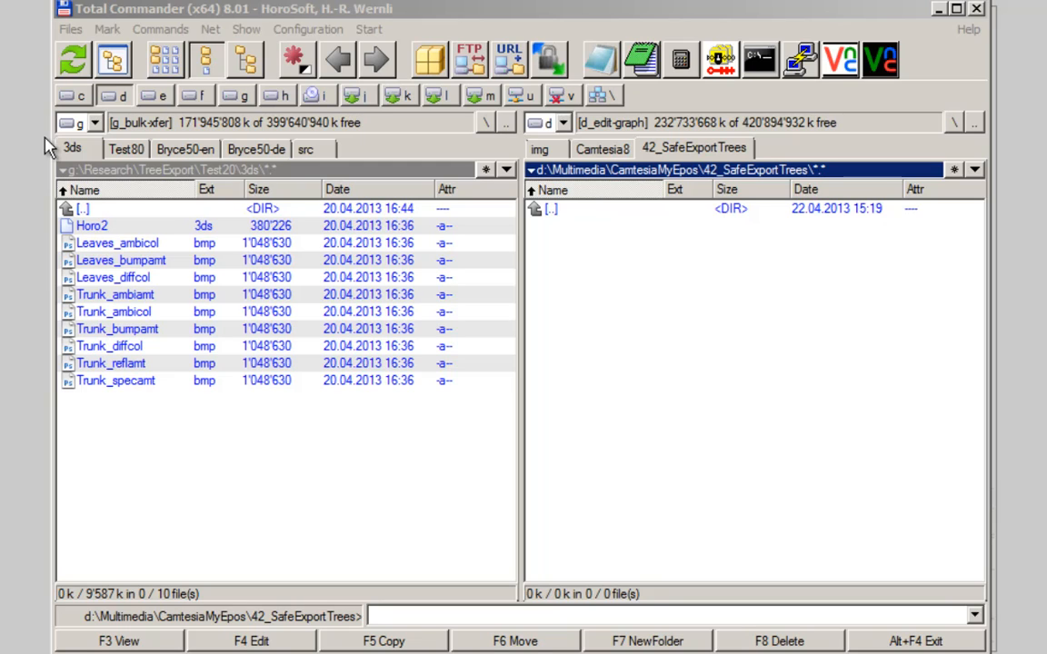
# Switch to Total Commander and examine the exported files in the obj and 3ds folders of Test20
pyautogui.doubleClick(82, 210)
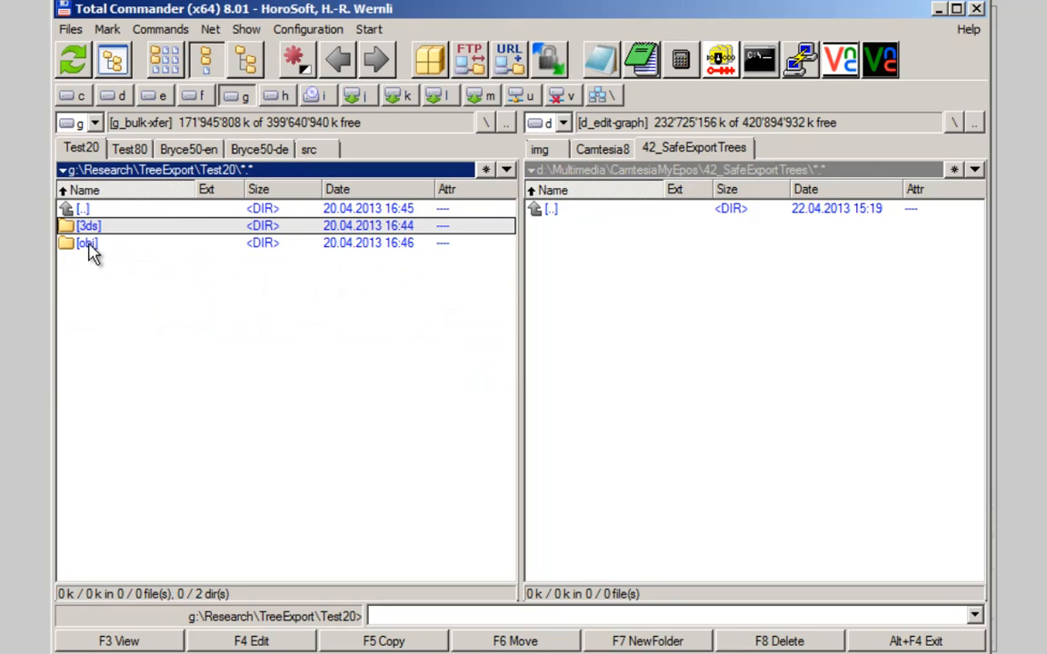
pyautogui.doubleClick(86, 243)
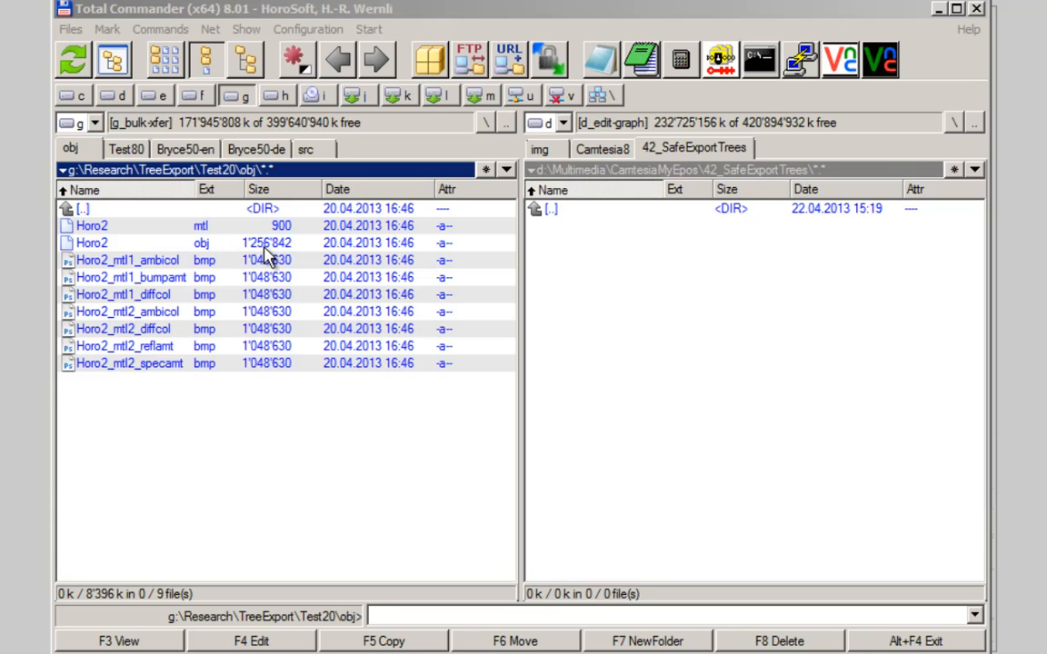
pyautogui.doubleClick(89, 209)
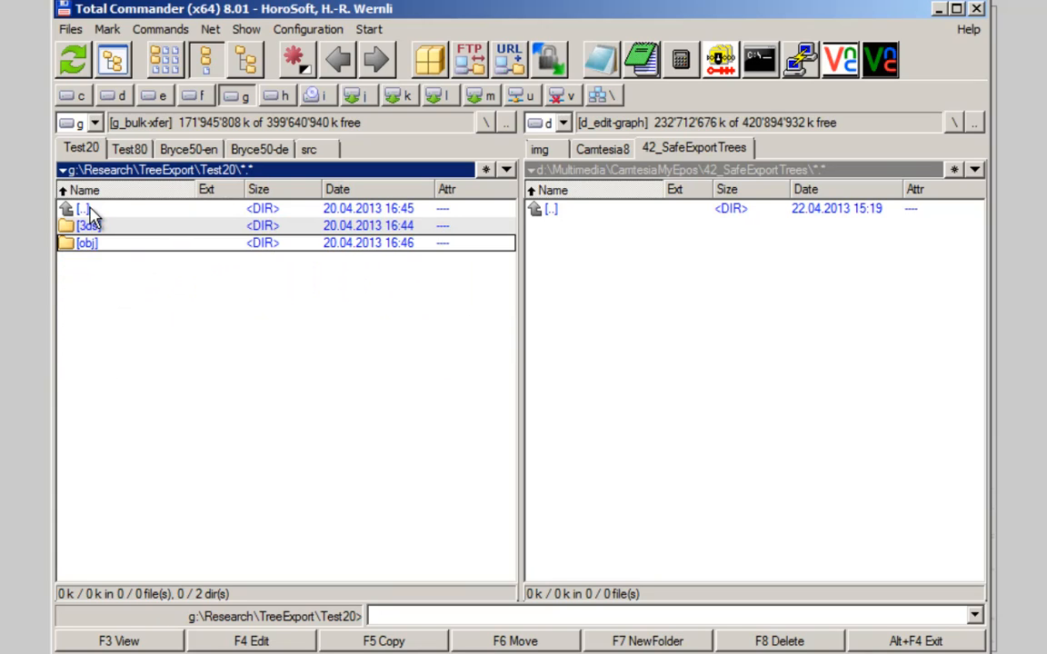
pyautogui.doubleClick(88, 226)
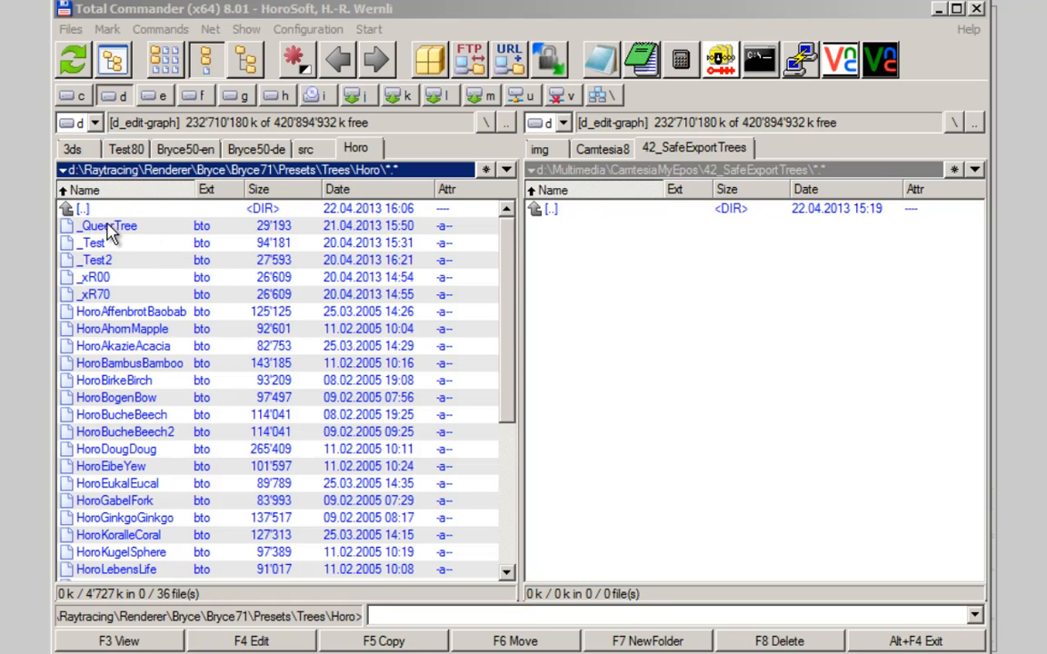
# Check the _QueerTree file in the Presets\Trees\Horo folder and close Bryce's object library without loading a preset
pyautogui.click(106, 225)
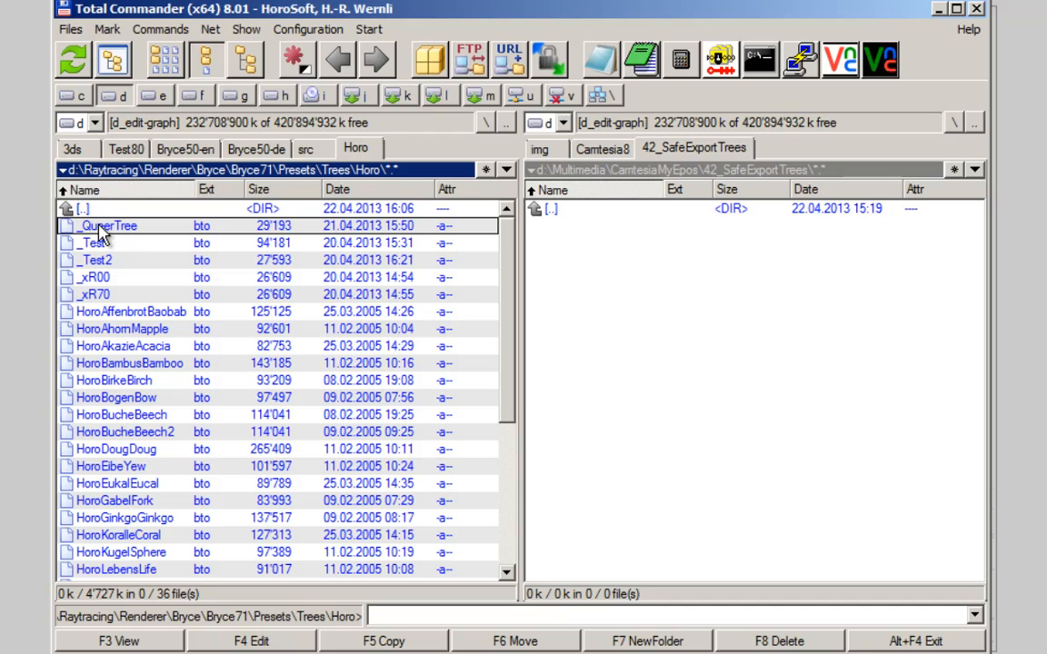
pyautogui.press('Insert')
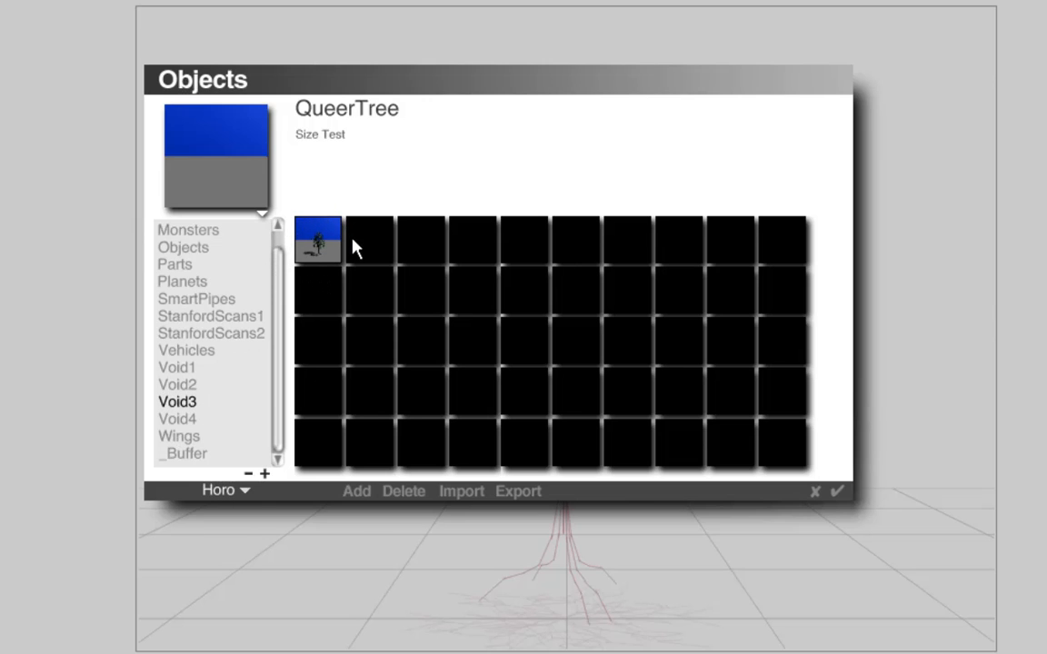
pyautogui.click(816, 492)
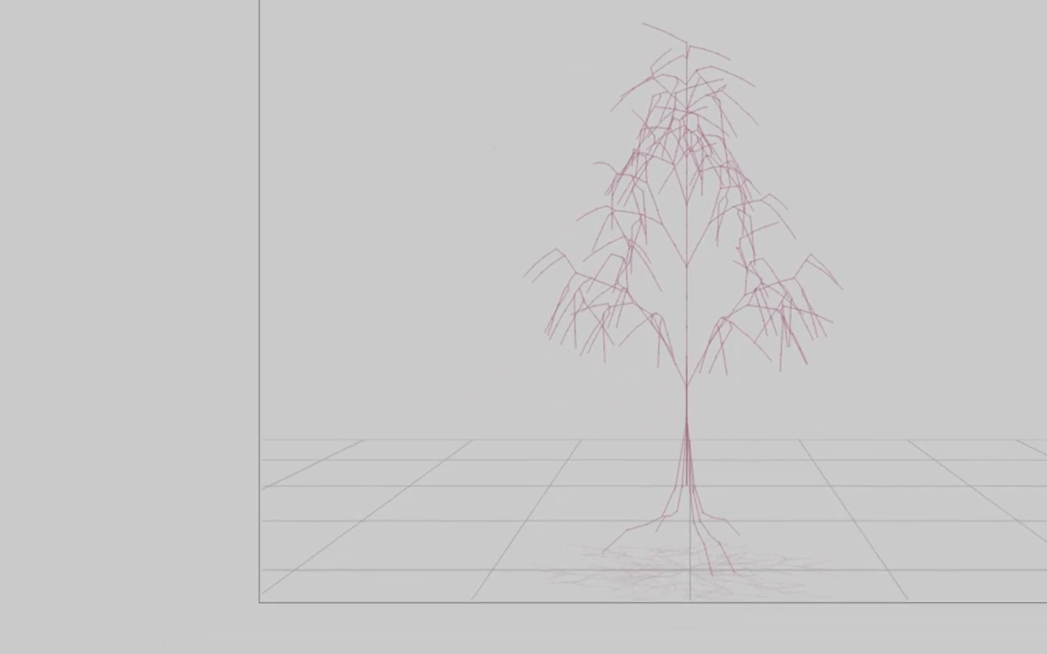
pyautogui.moveTo(0, 0); pyautogui.dragTo(451, 9)
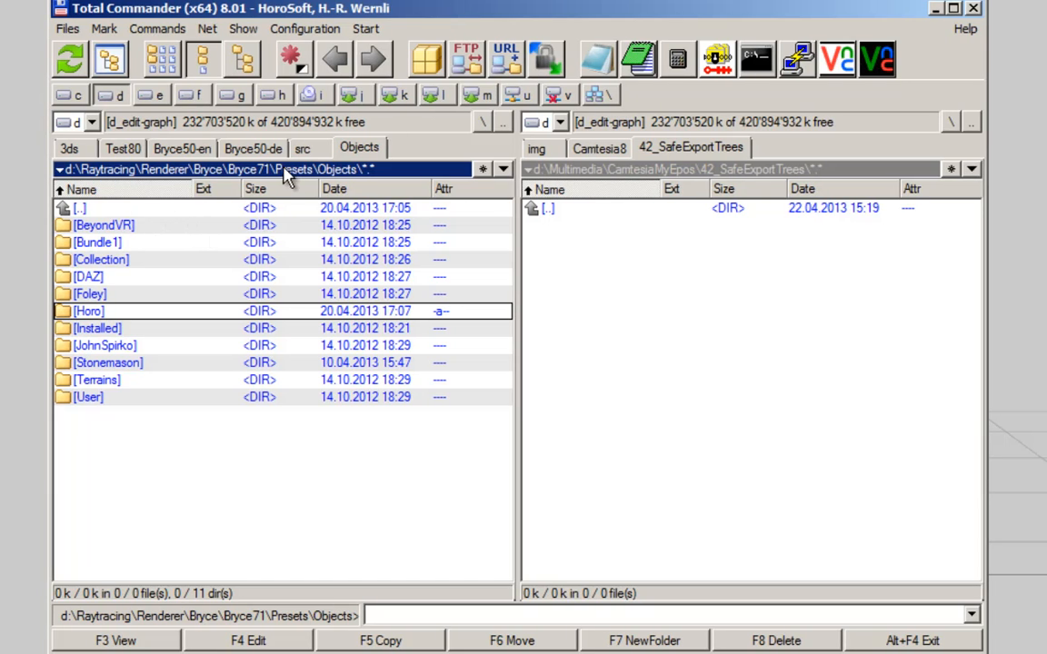
# In Total Commander, open the Horo folder under Presets\Objects and check the Void3 preset file
pyautogui.doubleClick(88, 311)
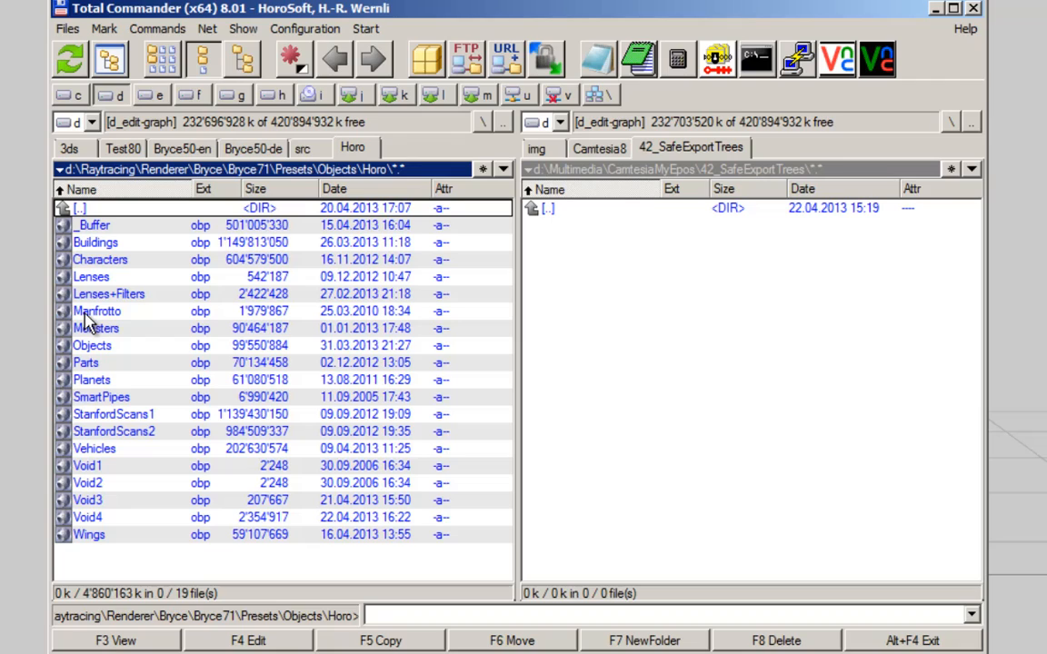
pyautogui.click(95, 504)
pyautogui.rightClick(95, 503)
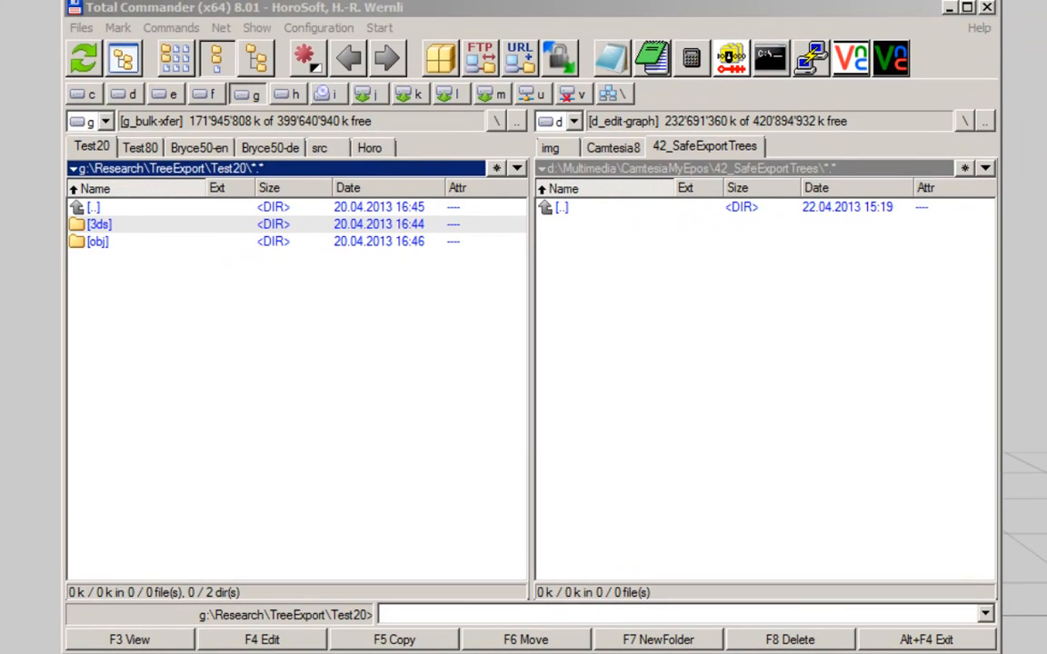
# Compare the file sizes and texture images of the 3ds and obj exports in the Test20 folder
pyautogui.doubleClick(98, 225)
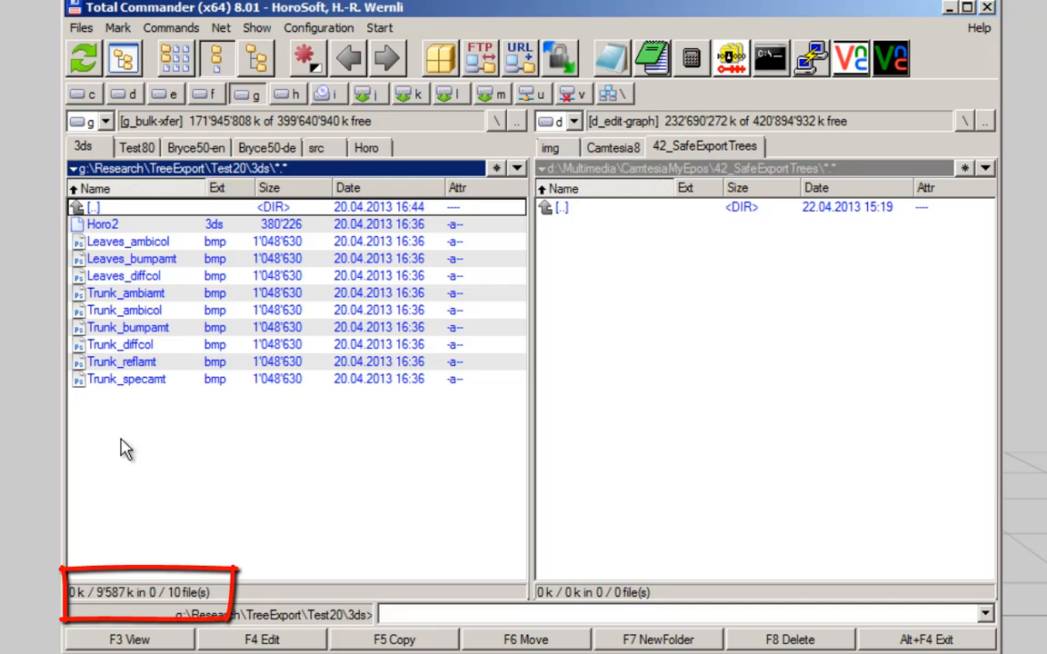
pyautogui.doubleClick(92, 207)
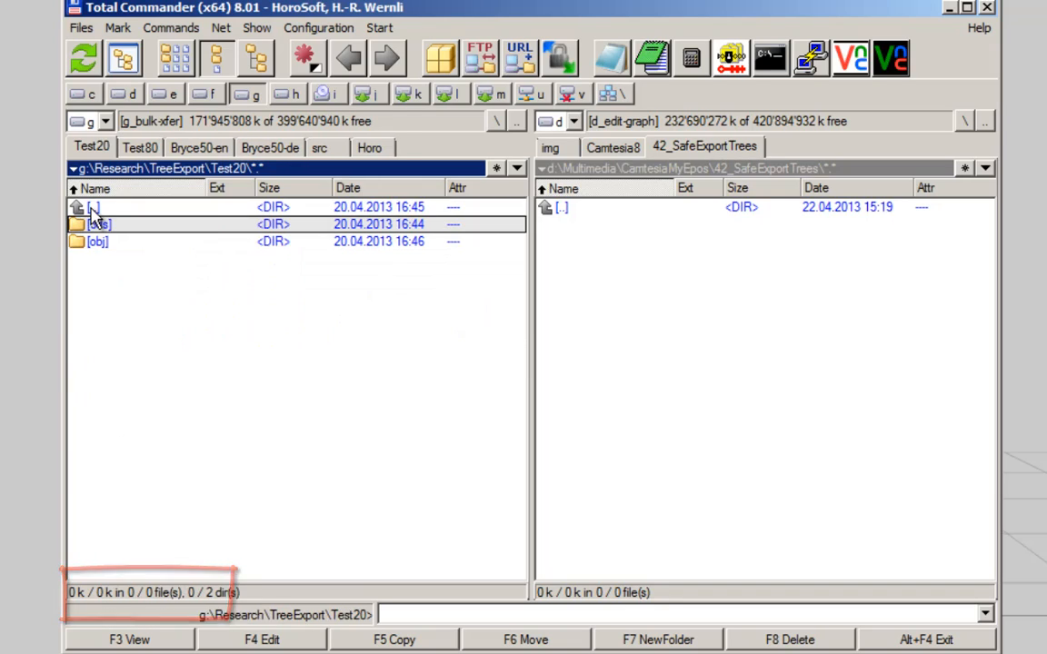
pyautogui.doubleClick(98, 242)
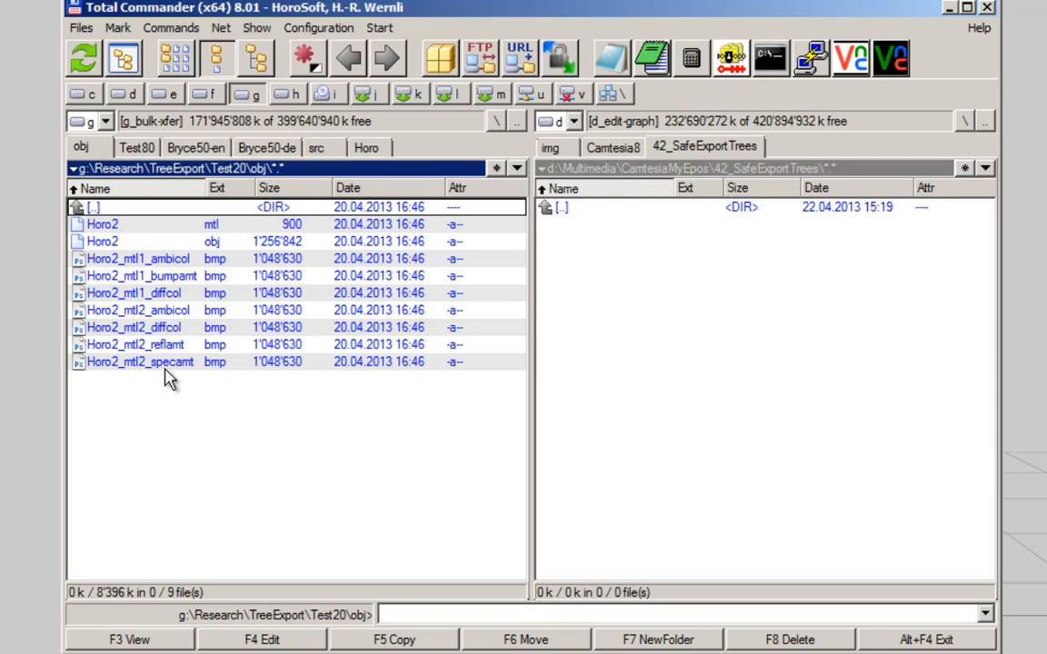
pyautogui.doubleClick(94, 208)
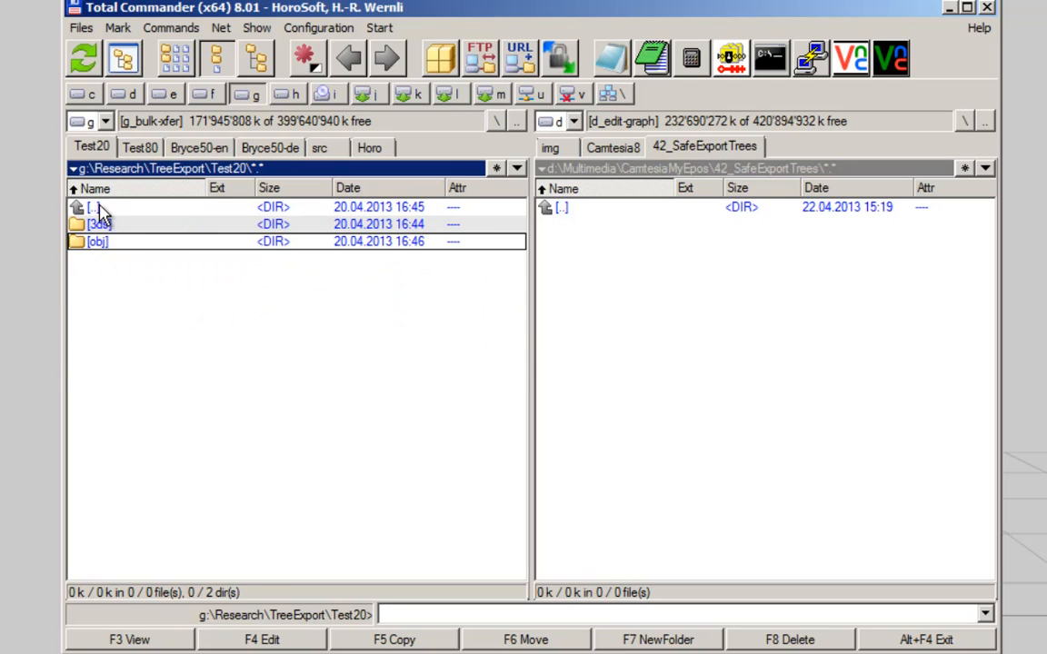
# Open the Test80 folder under TreeExport and examine its 3ds and obj export files
pyautogui.doubleClick(95, 208)
pyautogui.doubleClick(103, 311)
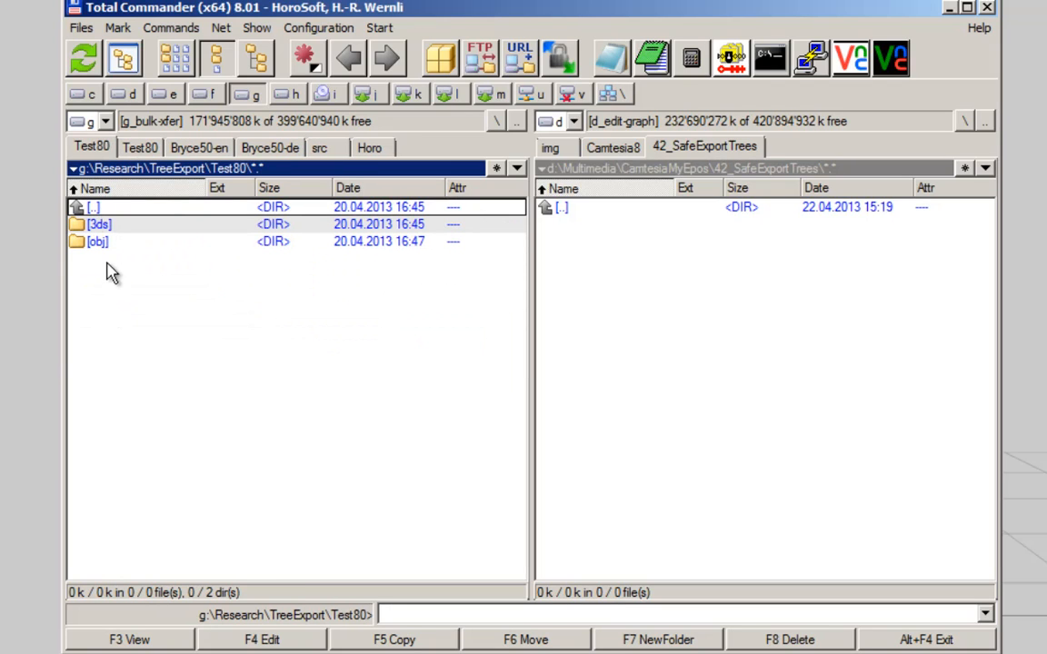
pyautogui.doubleClick(97, 225)
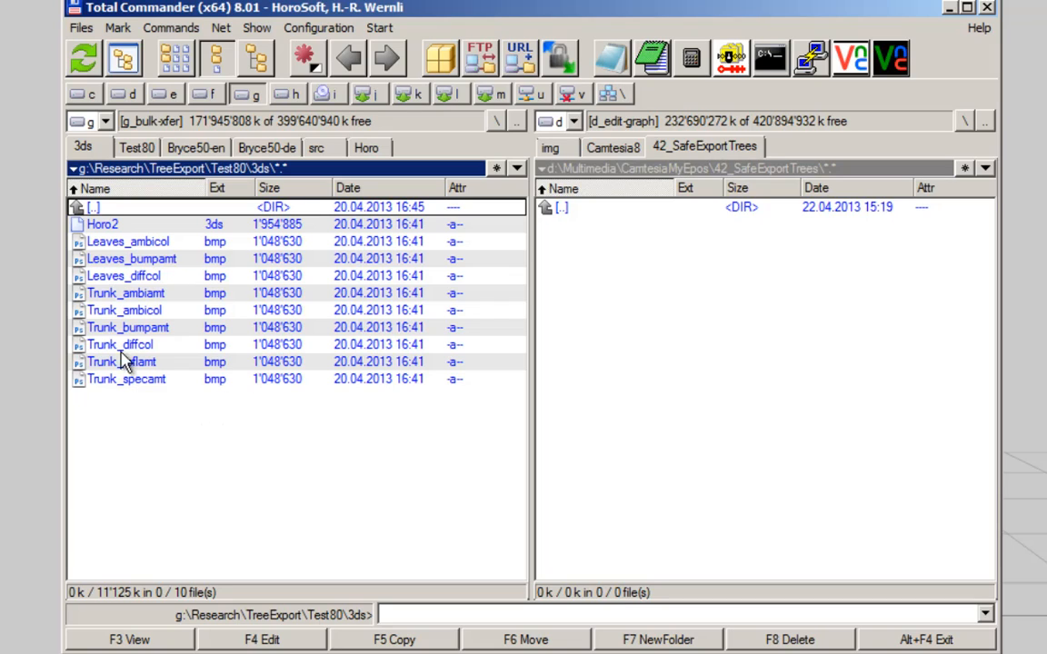
pyautogui.doubleClick(90, 209)
pyautogui.doubleClick(102, 242)
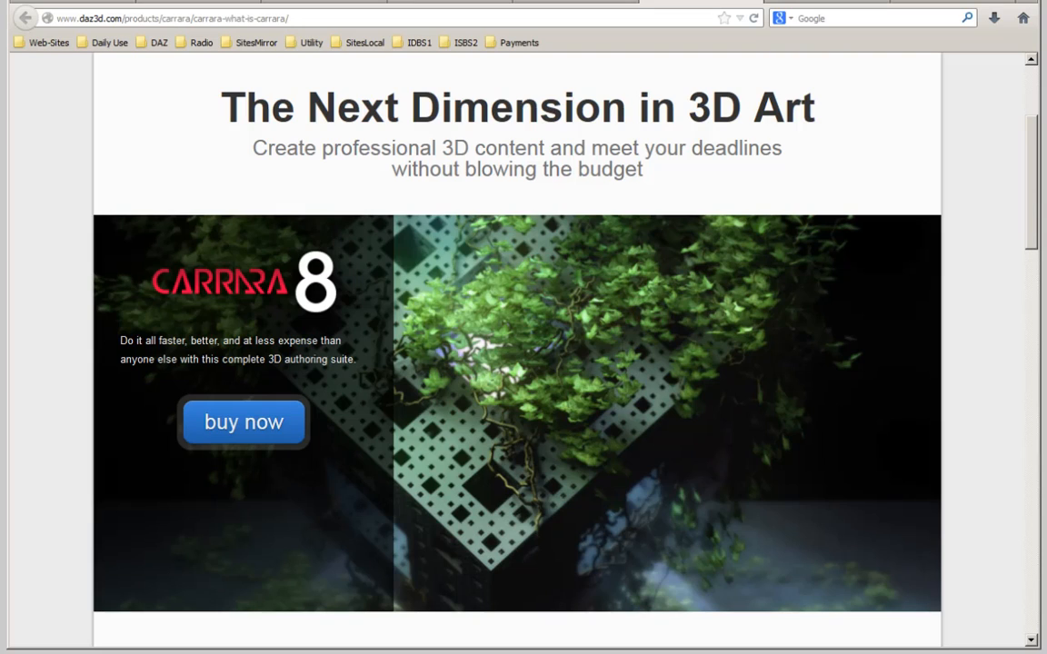
# In the web browser, view the Arbaro and Dryad tree generator sites and open Dryad's download page
pyautogui.hotkey('ctrl', 'Tab')
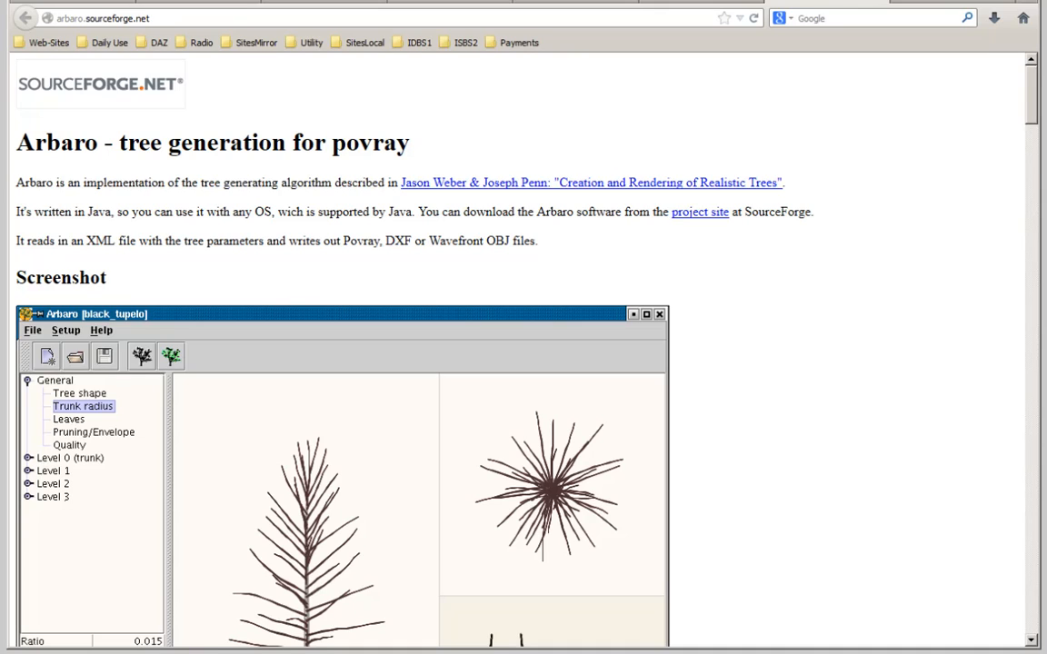
pyautogui.hotkey('ctrl', 'Tab')
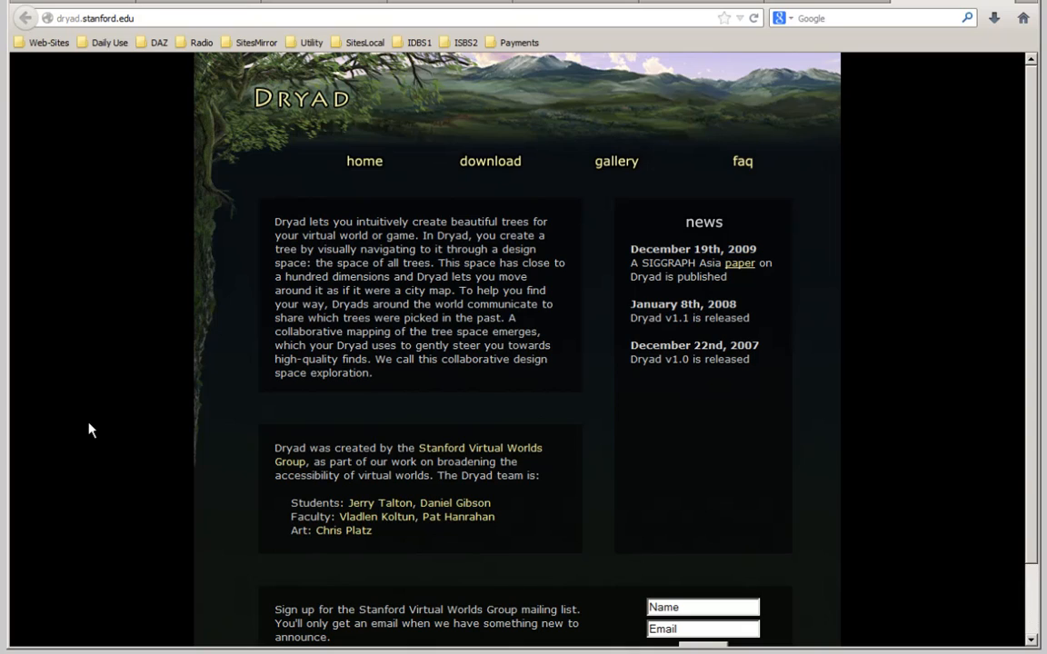
pyautogui.click(491, 161)
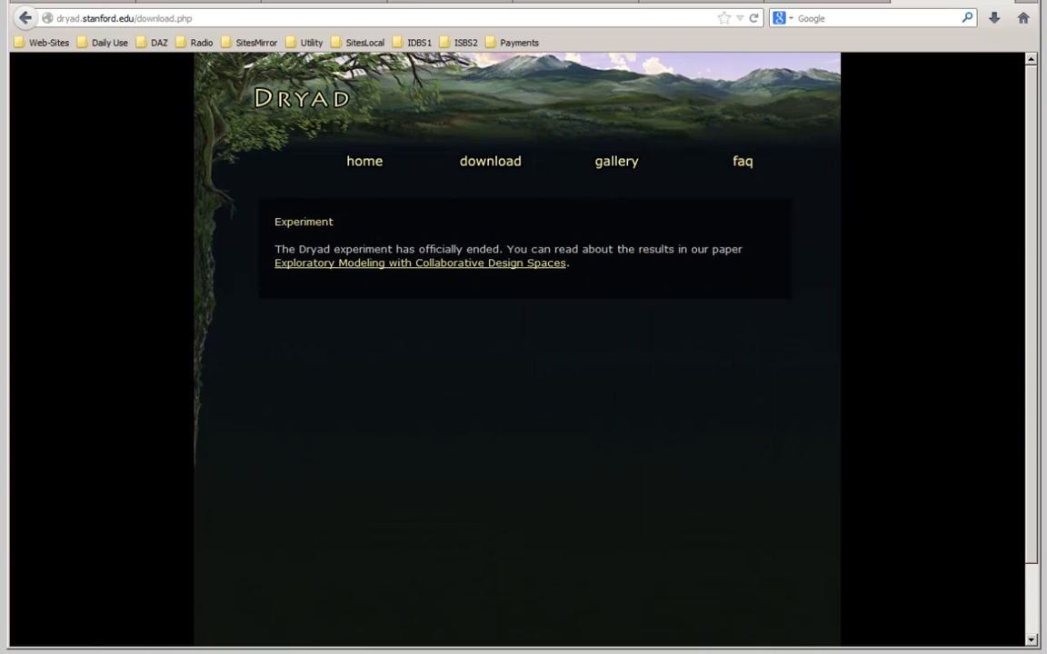